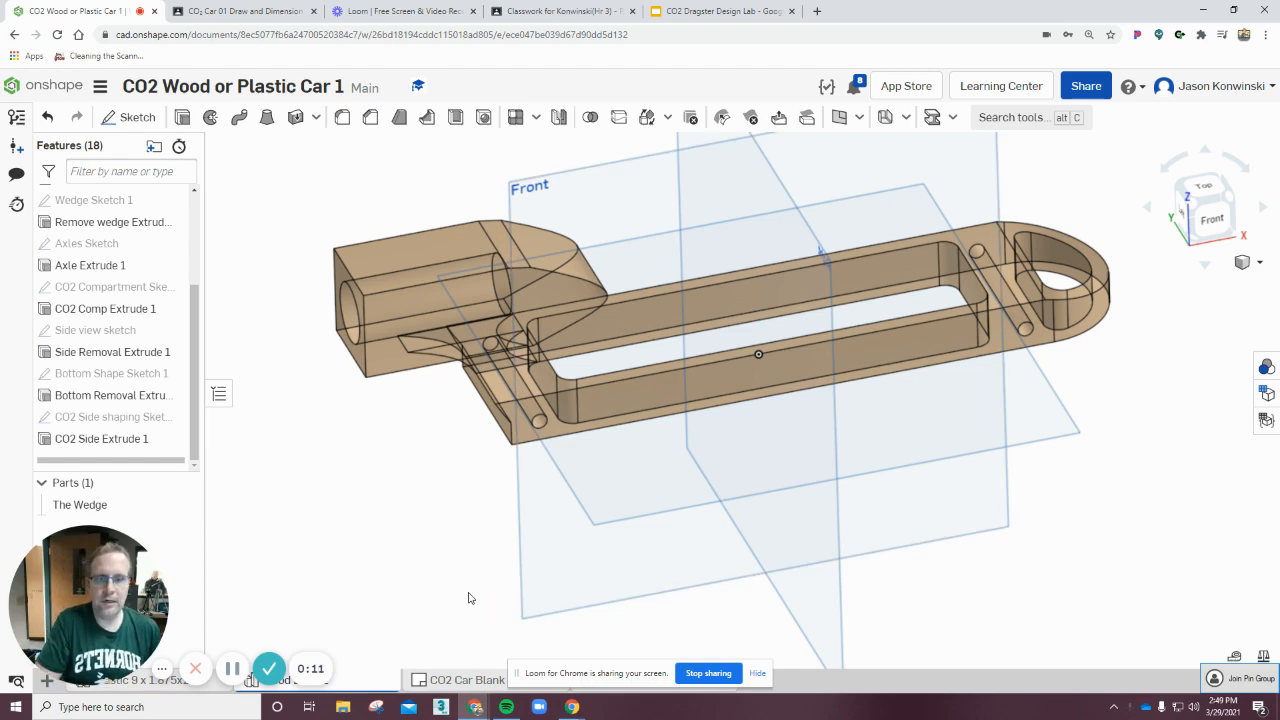
{"action": "mouse_move", "coordinate": [469, 597]}
{"action": "right_mouse_down"}
{"action": "mouse_move", "coordinate": [461, 610]}
{"action": "mouse_move", "coordinate": [498, 584]}
{"action": "mouse_move", "coordinate": [477, 574]}
{"action": "mouse_move", "coordinate": [471, 586]}
{"action": "right_mouse_up"}
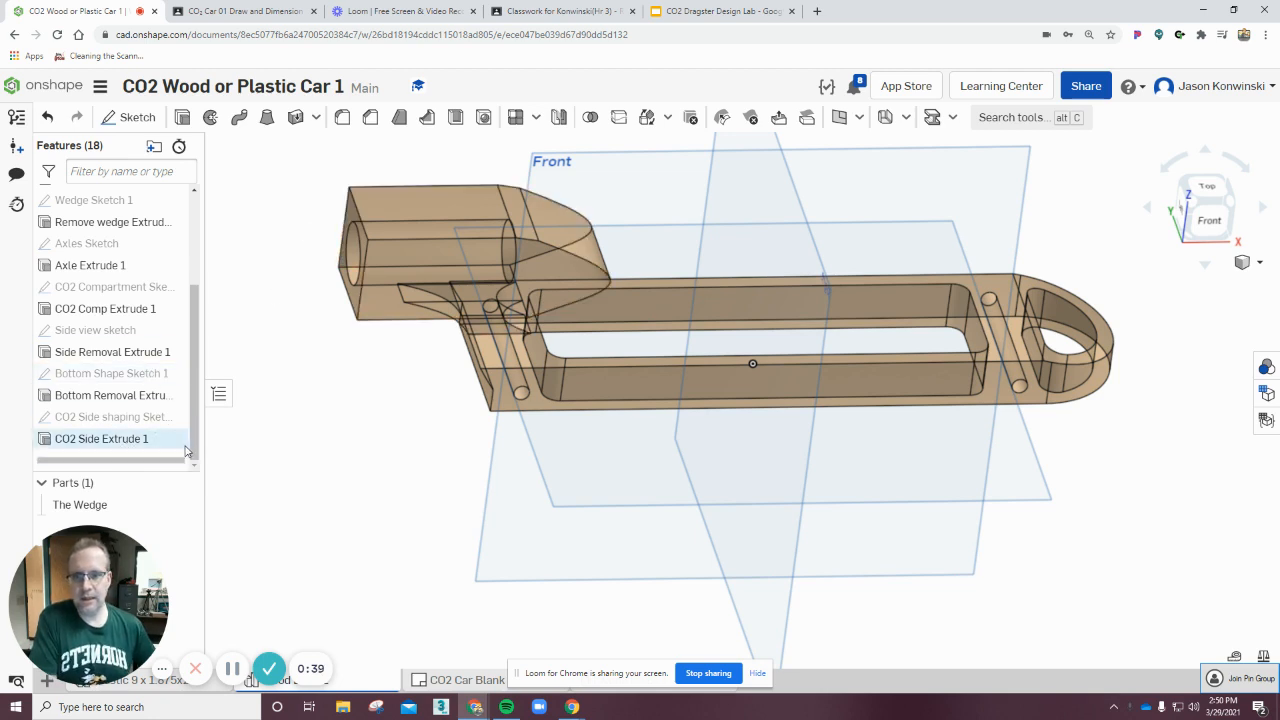
{"action": "right_click_drag", "start_coordinate": [336, 456], "coordinate": [336, 463]}
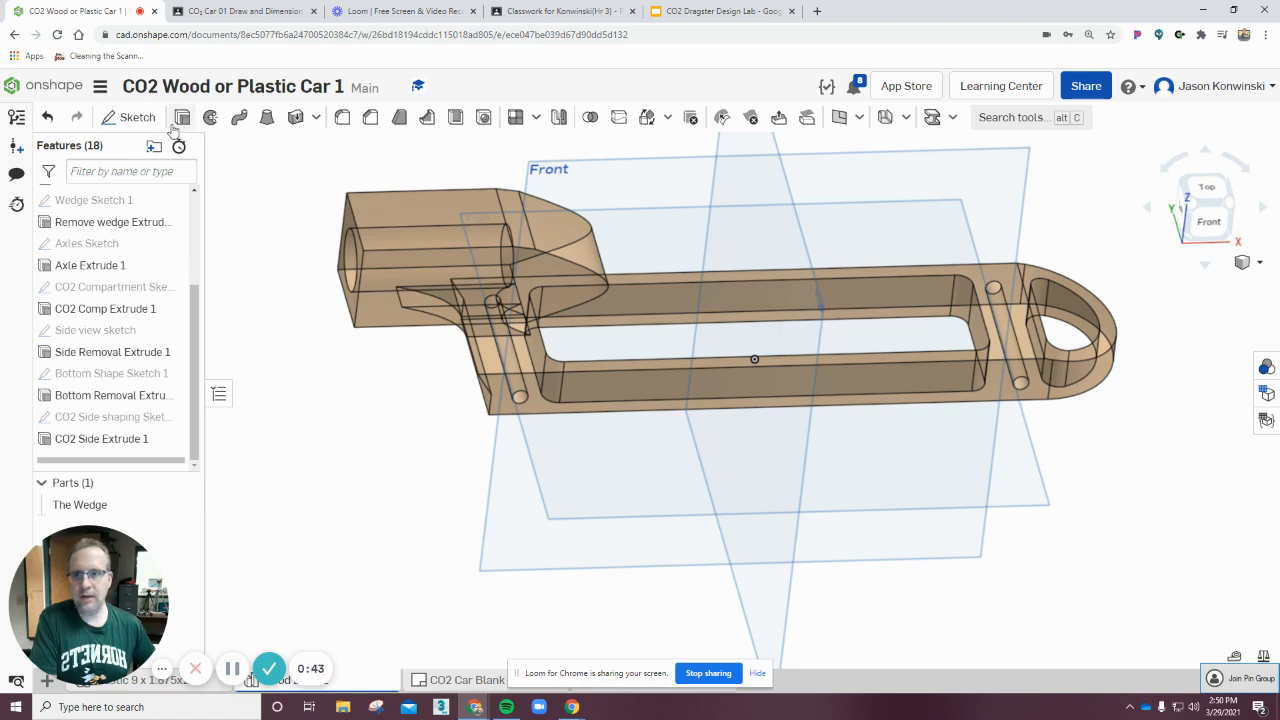
{"action": "left_click", "coordinate": [137, 118]}
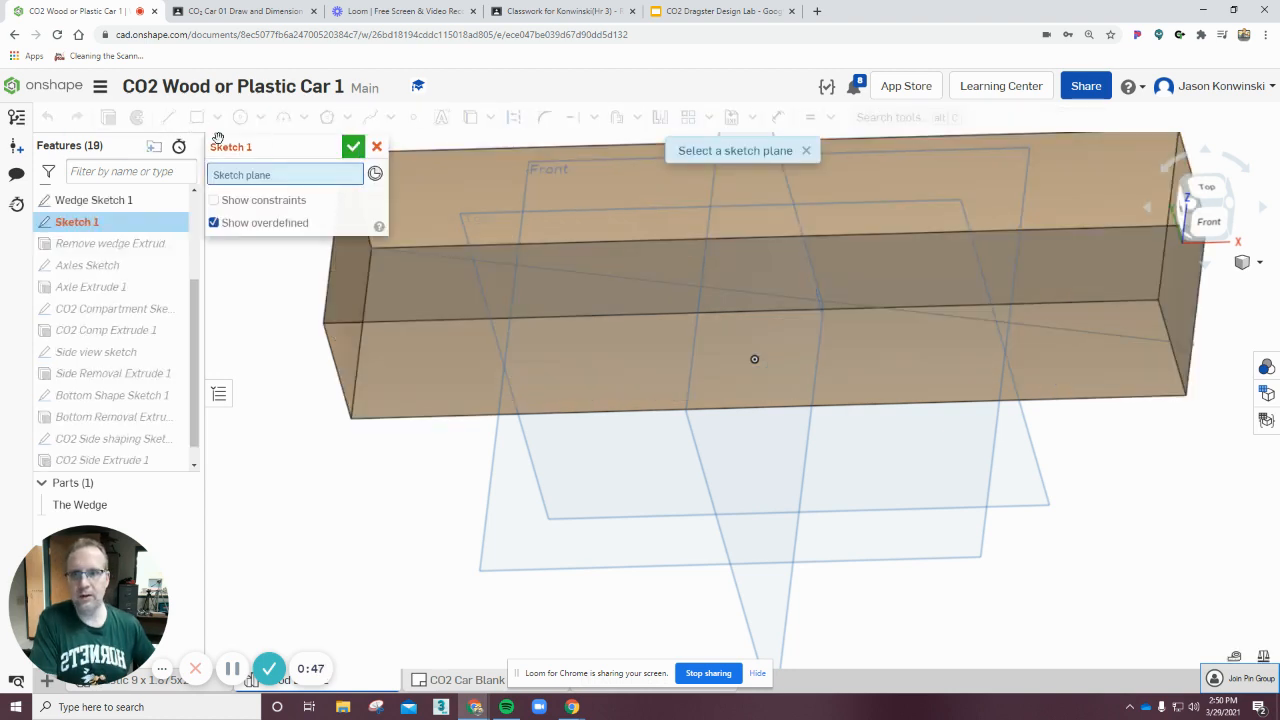
{"action": "left_click", "coordinate": [376, 147]}
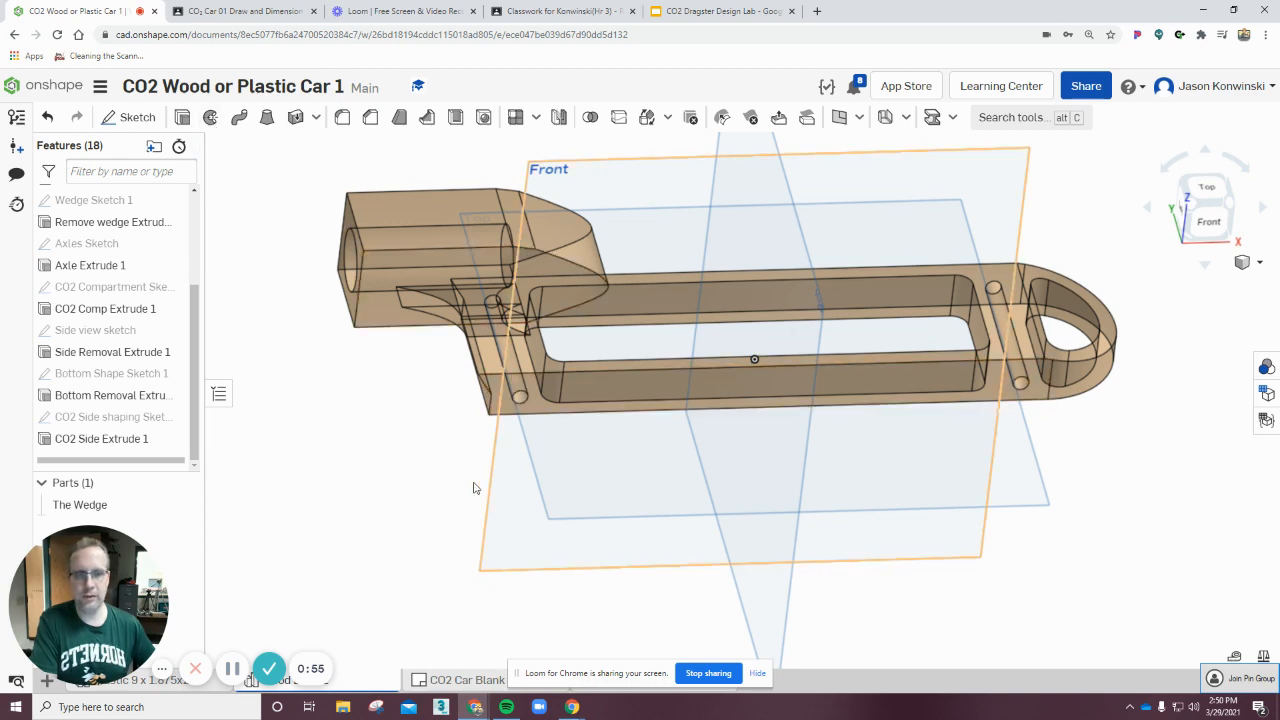
{"action": "right_click_drag", "start_coordinate": [530, 500], "coordinate": [400, 610]}
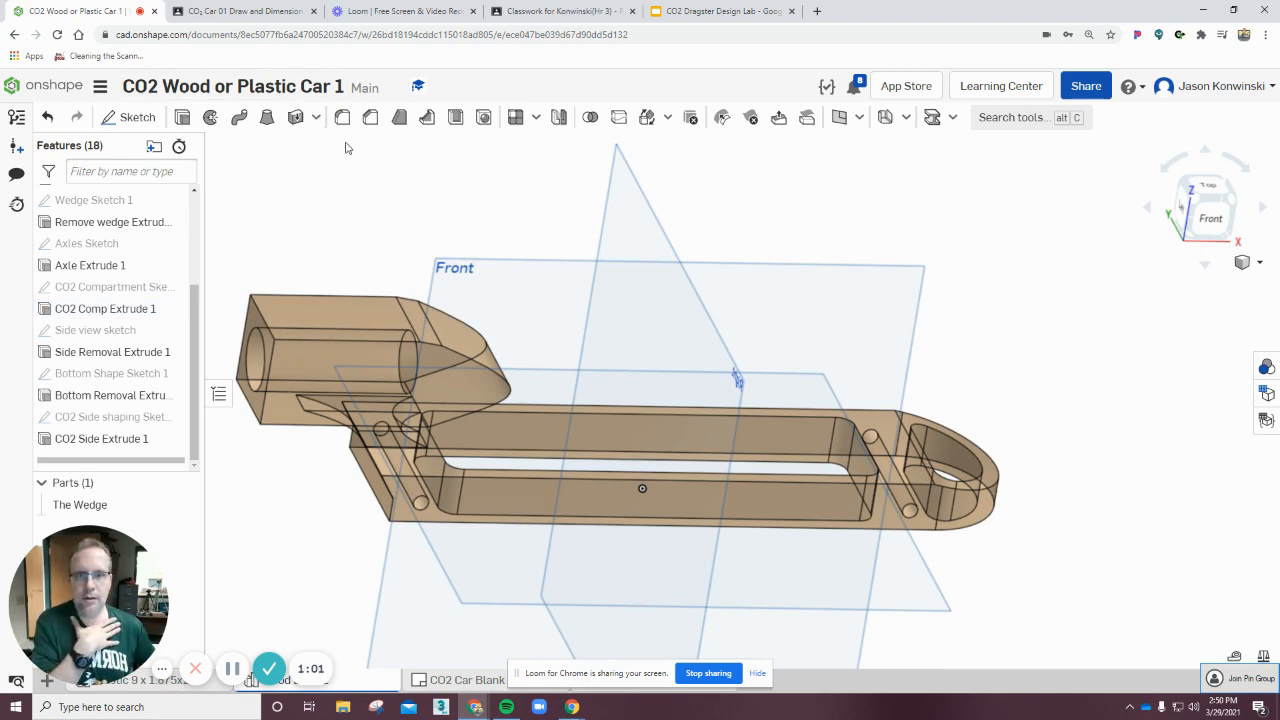
{"action": "right_click_drag", "start_coordinate": [1036, 265], "coordinate": [993, 281]}
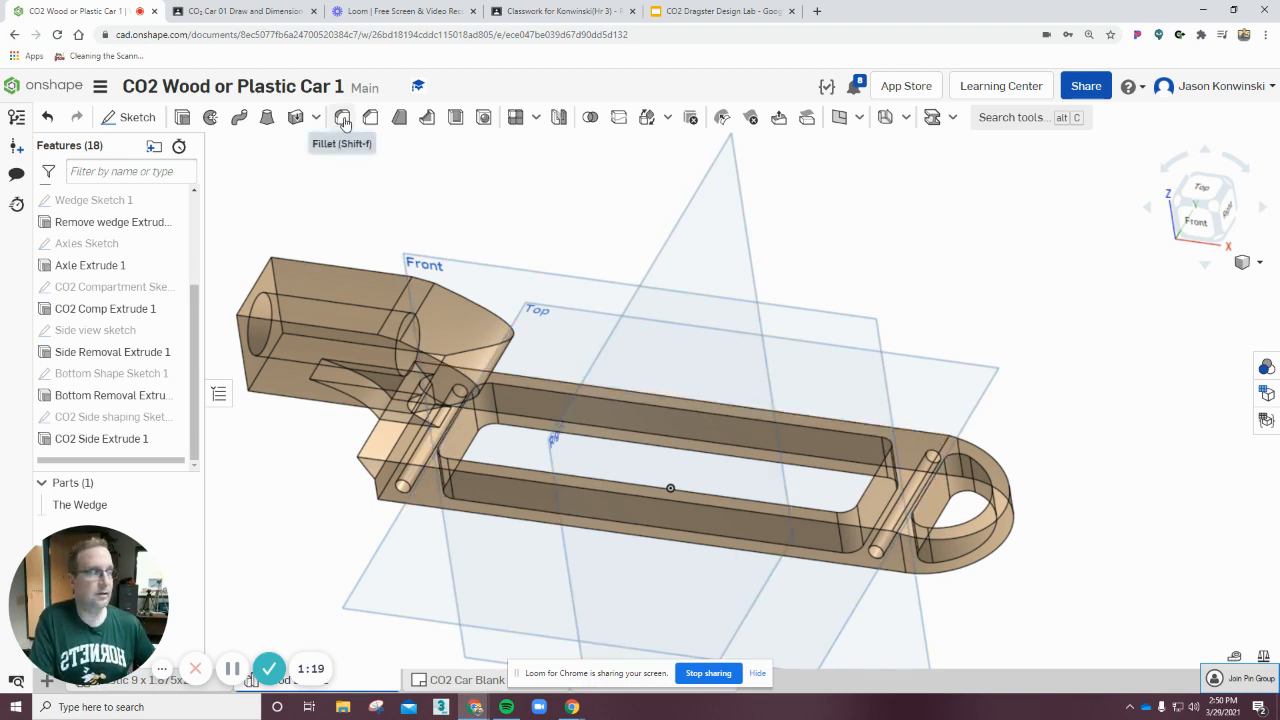
{"action": "mouse_move", "coordinate": [342, 123]}
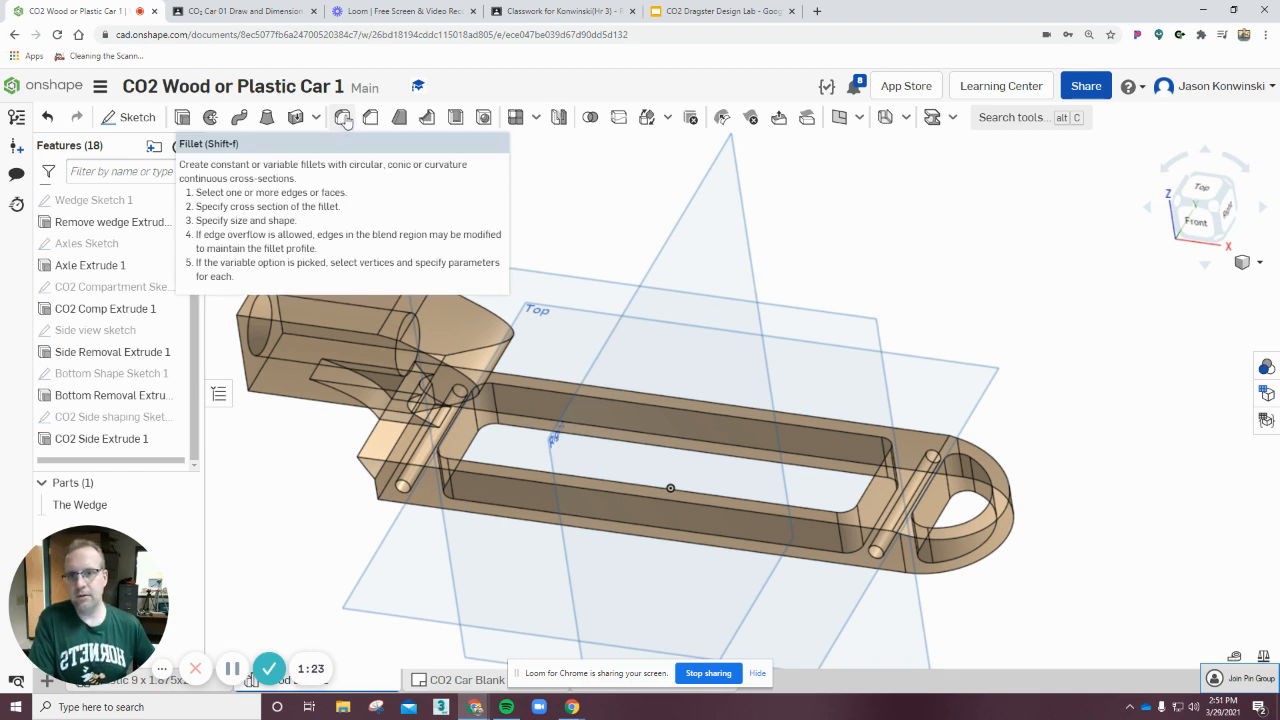
{"action": "left_click", "coordinate": [343, 118]}
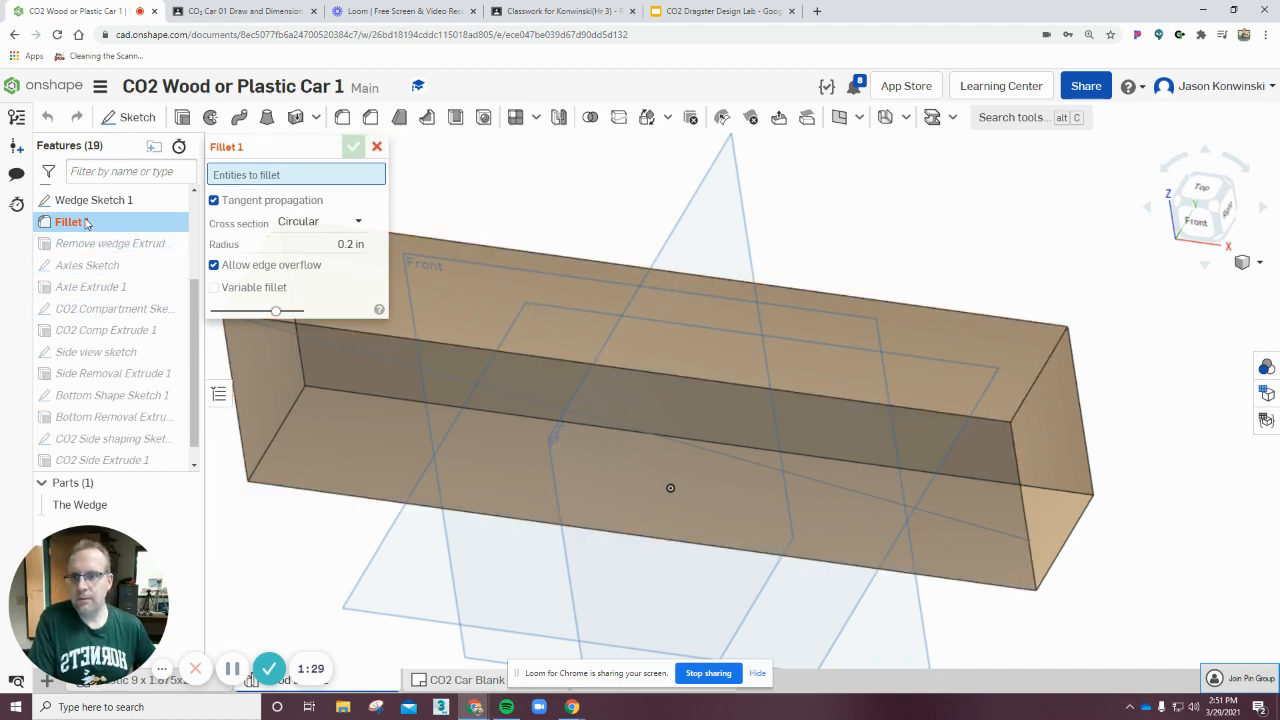
{"action": "left_click", "coordinate": [379, 149]}
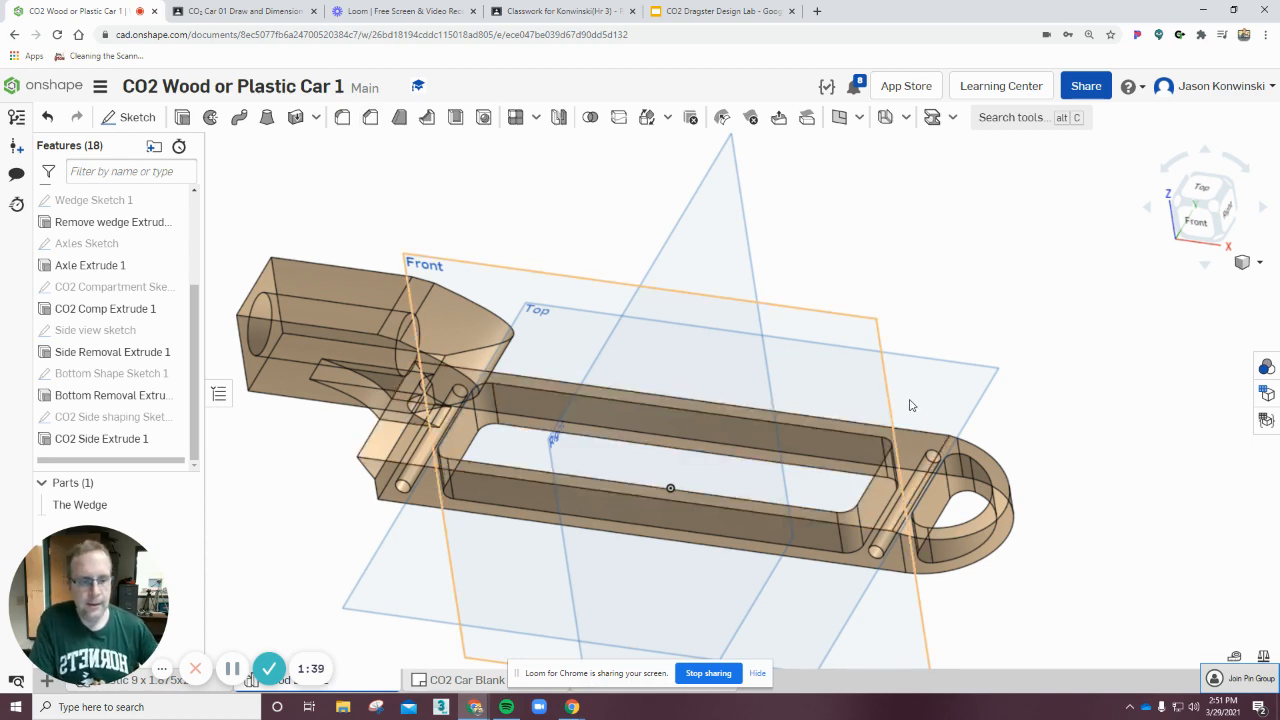
Create a new Fillet feature, rename it Rounding Fillet 1, and move it to the end of the feature list.
{"action": "key", "text": "shift+1"}
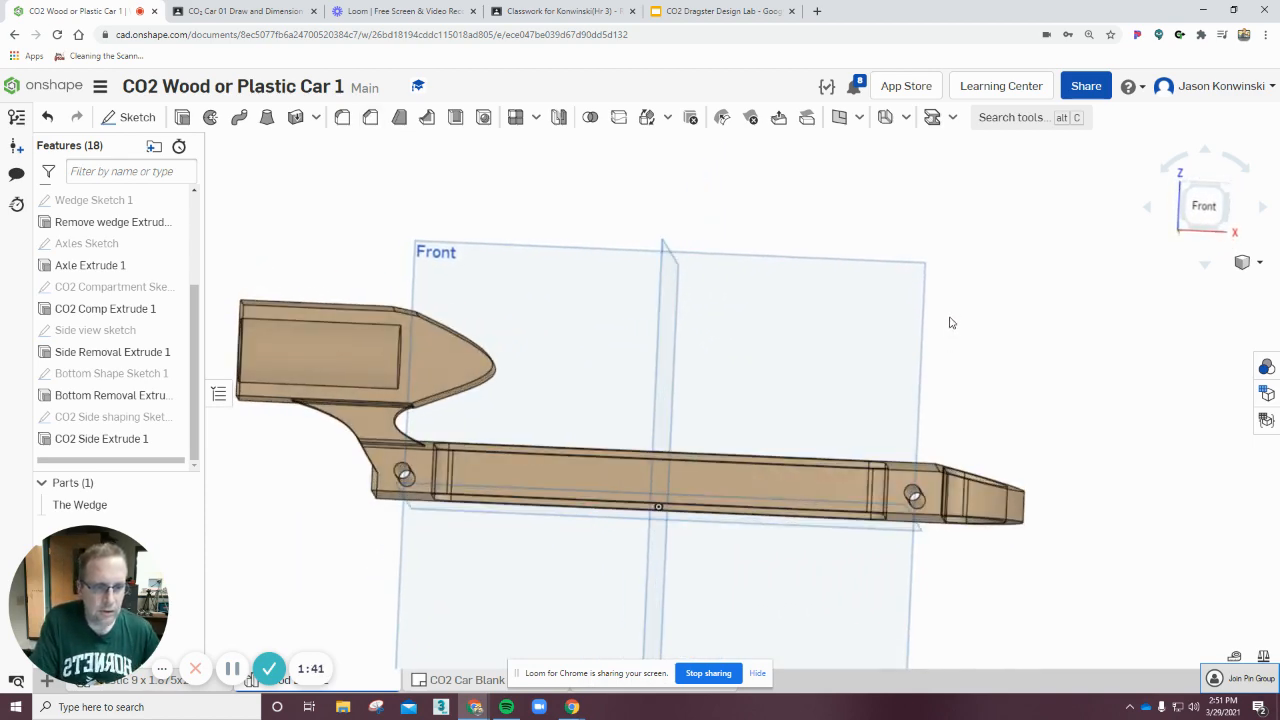
{"action": "right_click_drag", "start_coordinate": [952, 323], "coordinate": [951, 338]}
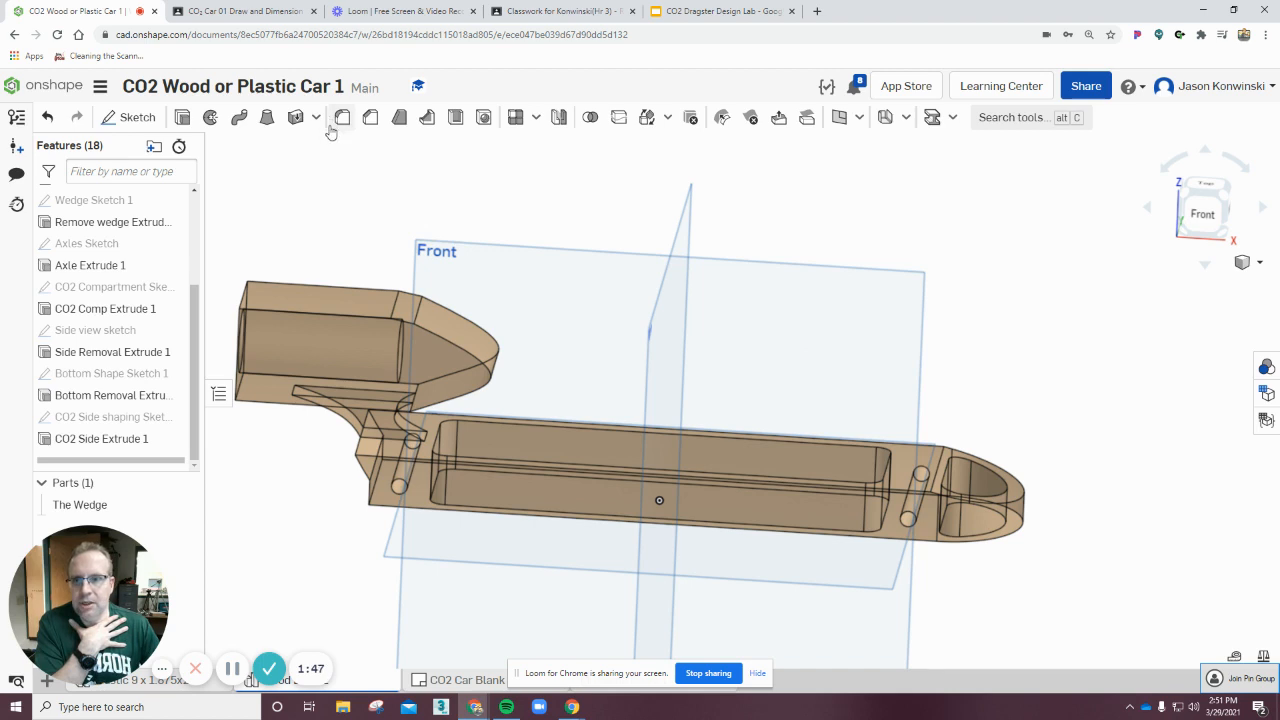
{"action": "scroll", "coordinate": [120, 240], "scroll_direction": "up", "scroll_amount": 3}
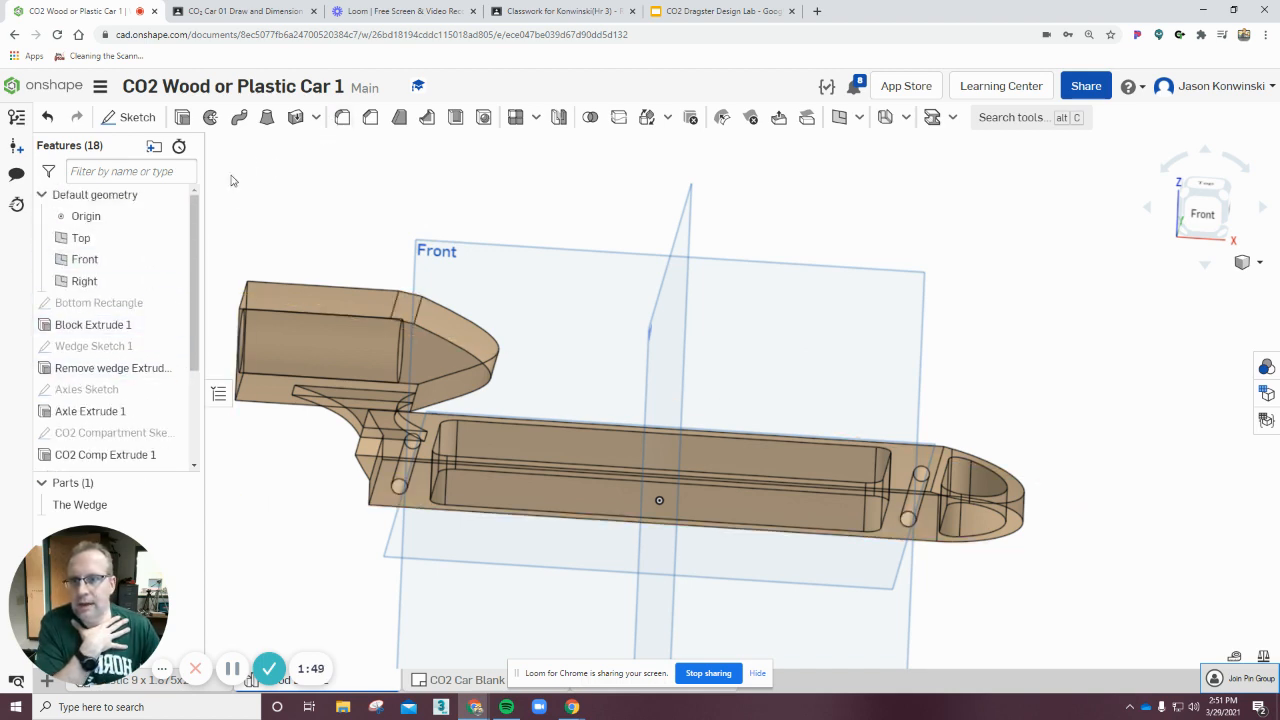
{"action": "left_click", "coordinate": [342, 118]}
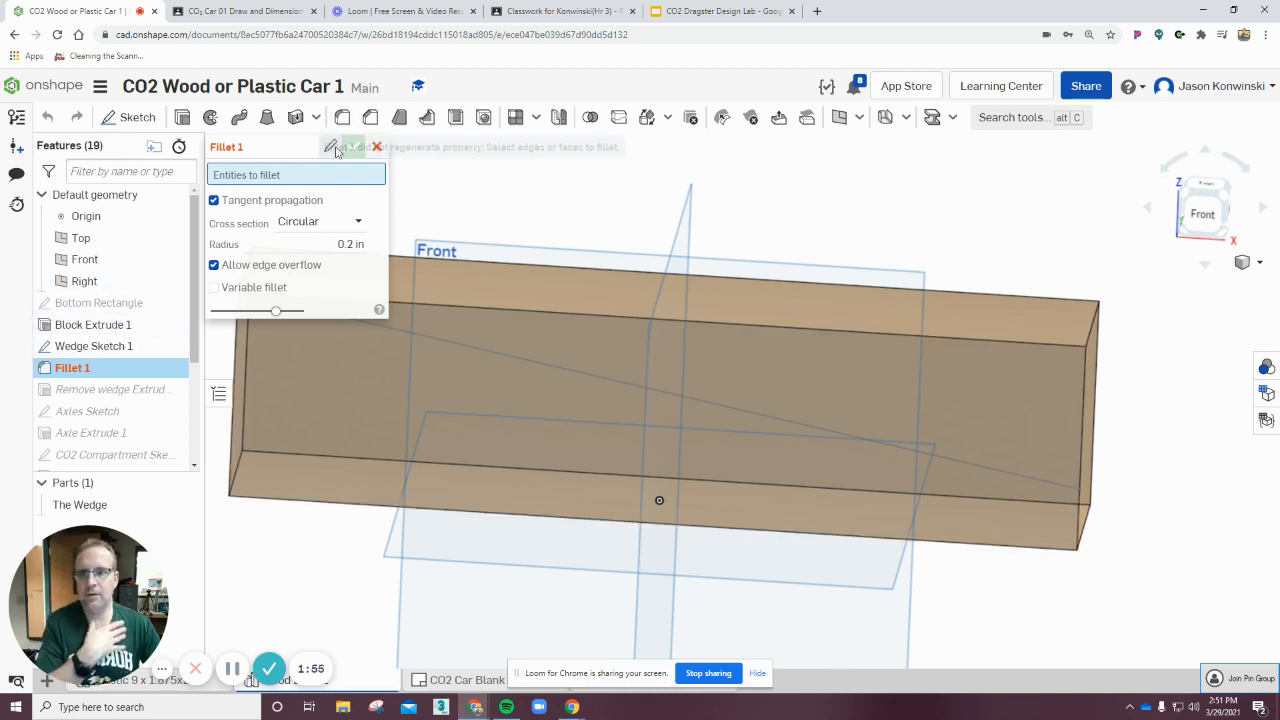
{"action": "left_click", "coordinate": [331, 148]}
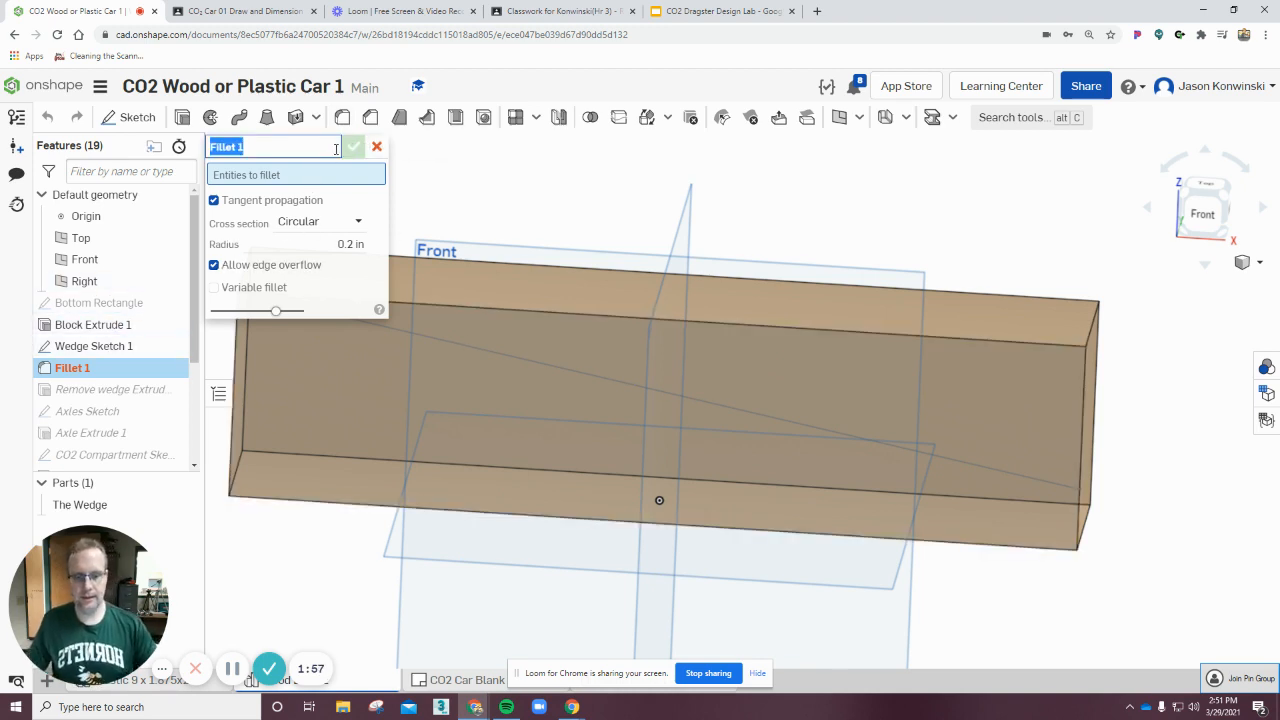
{"action": "key", "text": "Left"}
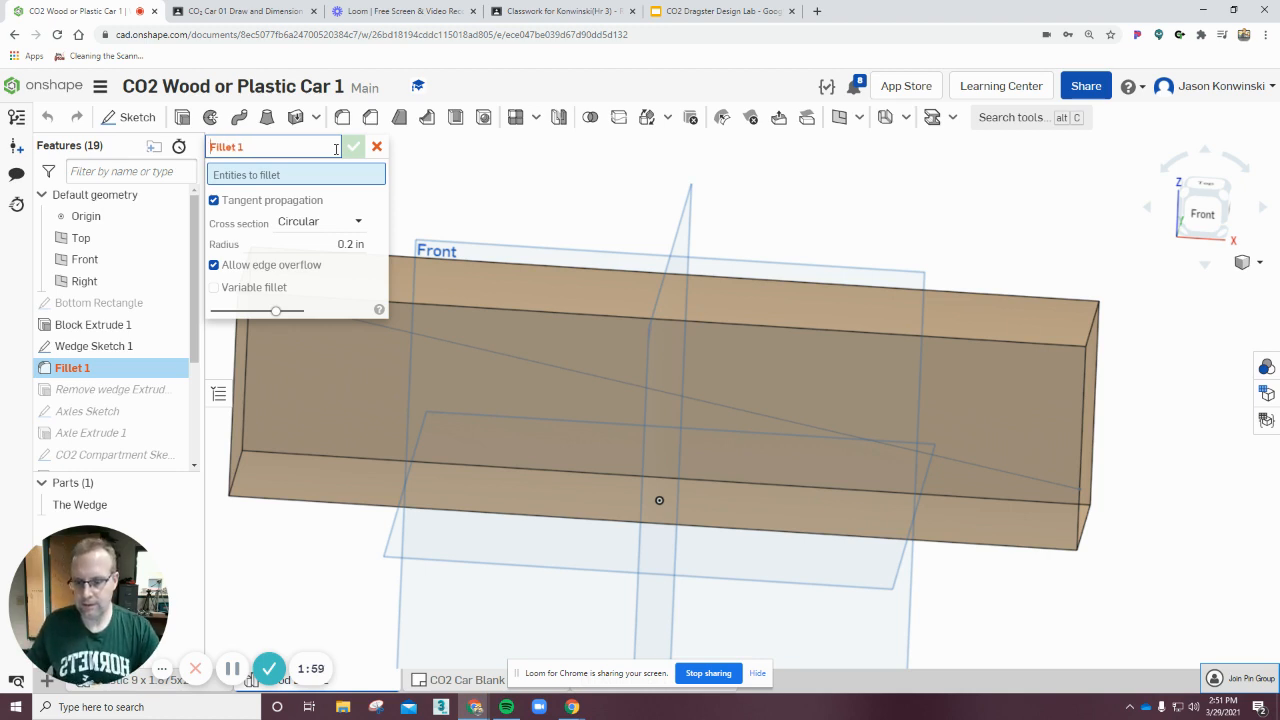
{"action": "type", "text": "Rou"}
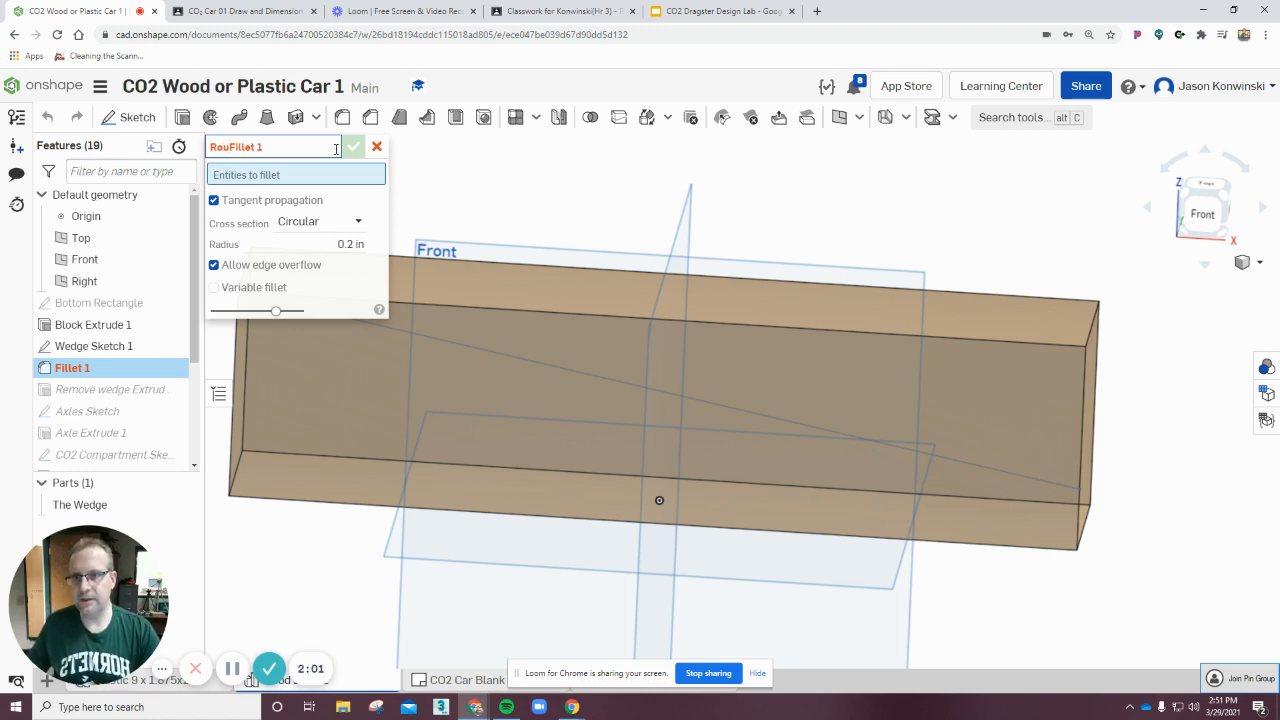
{"action": "type", "text": "nding"}
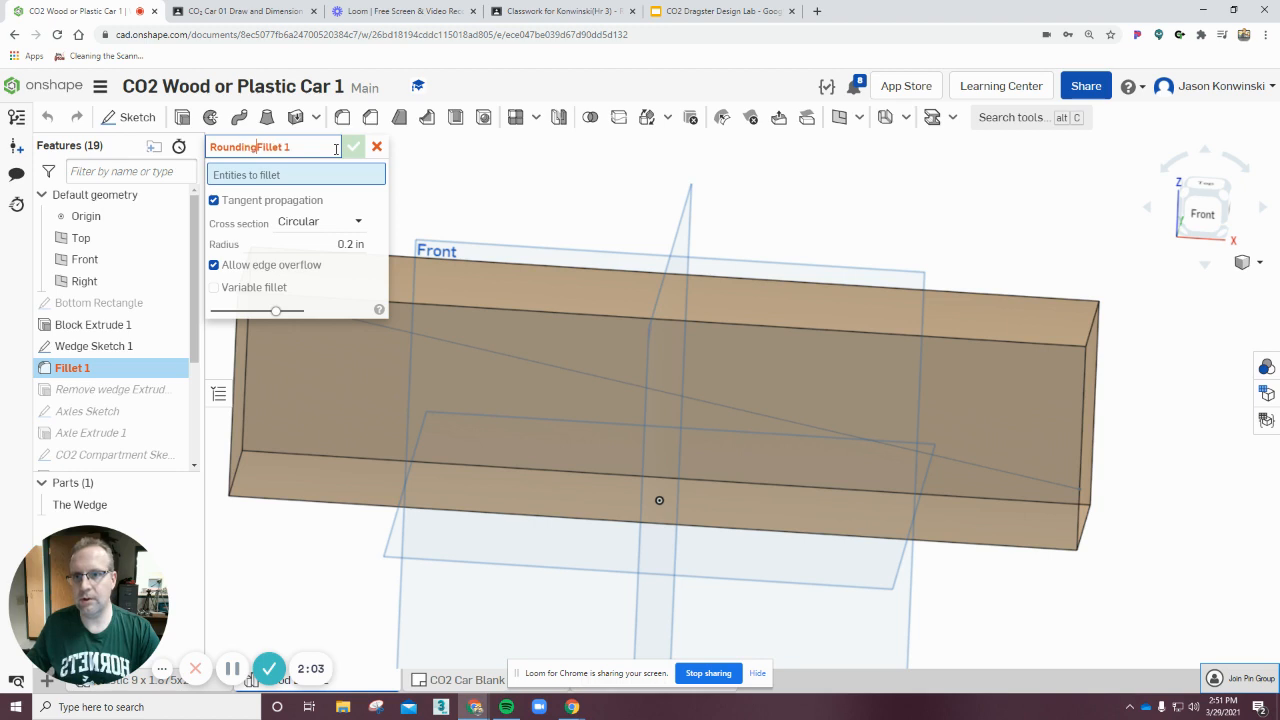
{"action": "key", "text": "Return"}
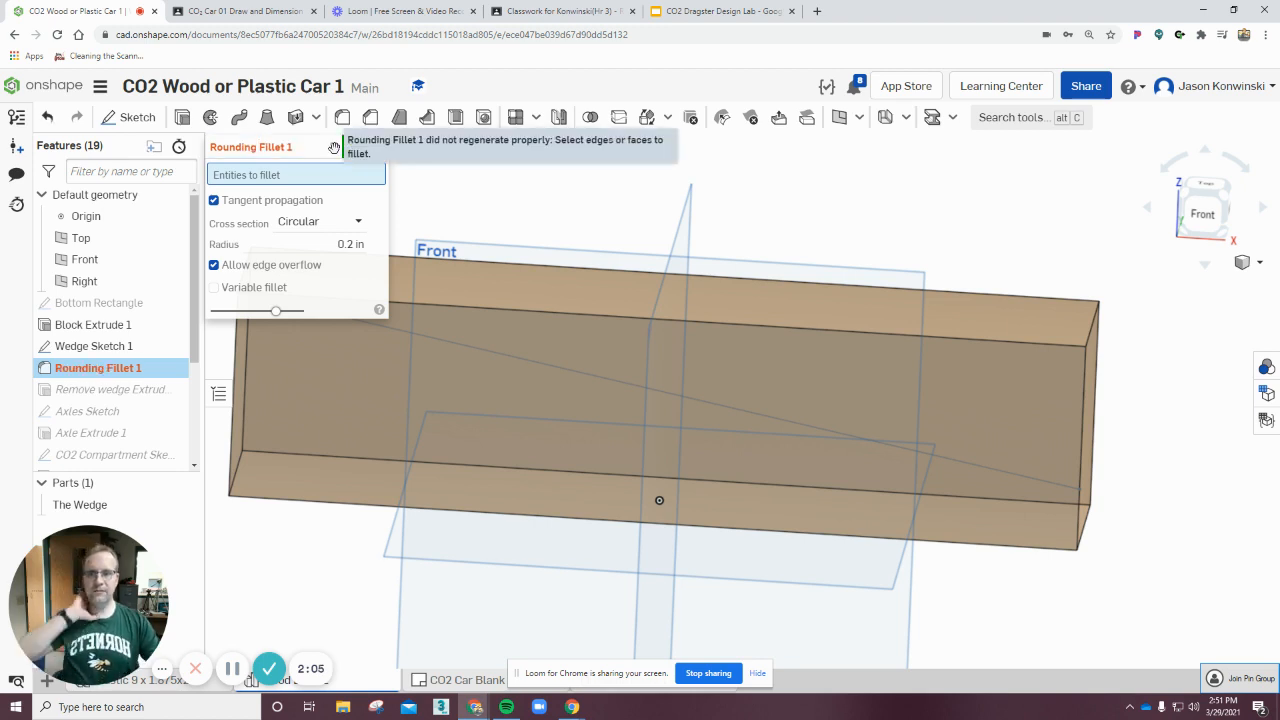
{"action": "left_click", "coordinate": [354, 147]}
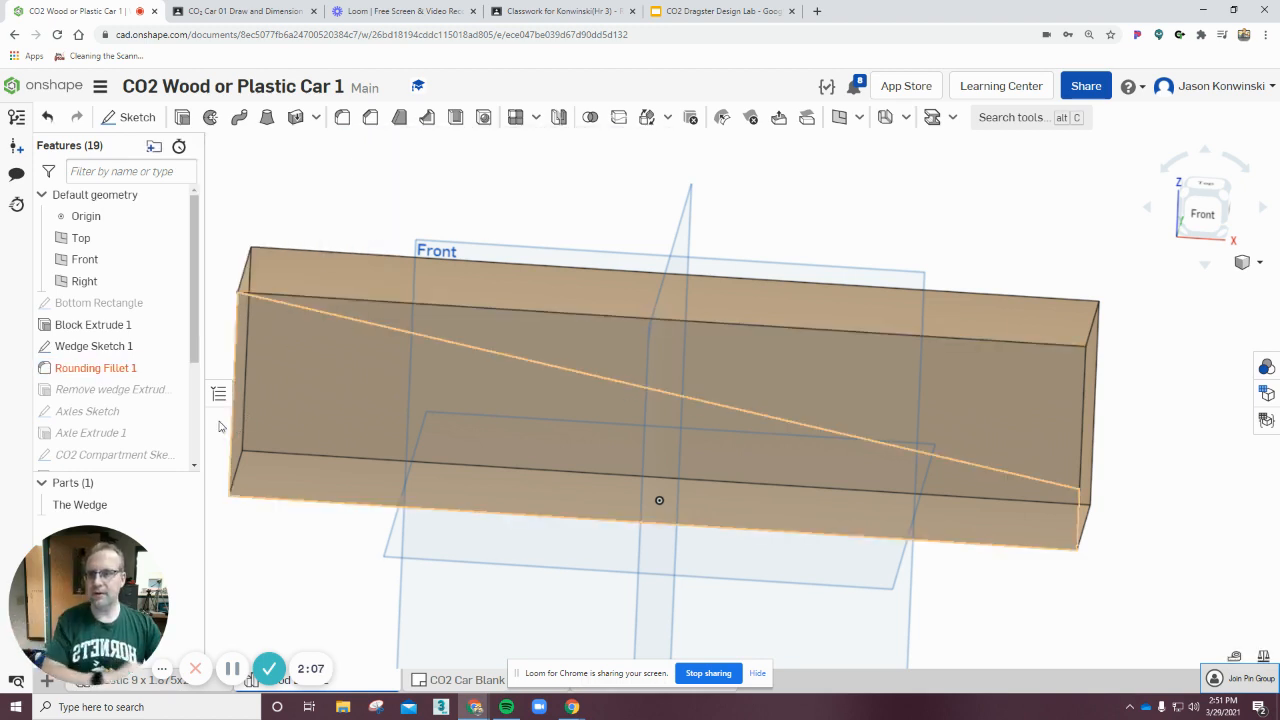
{"action": "left_click_drag", "start_coordinate": [106, 368], "coordinate": [92, 452]}
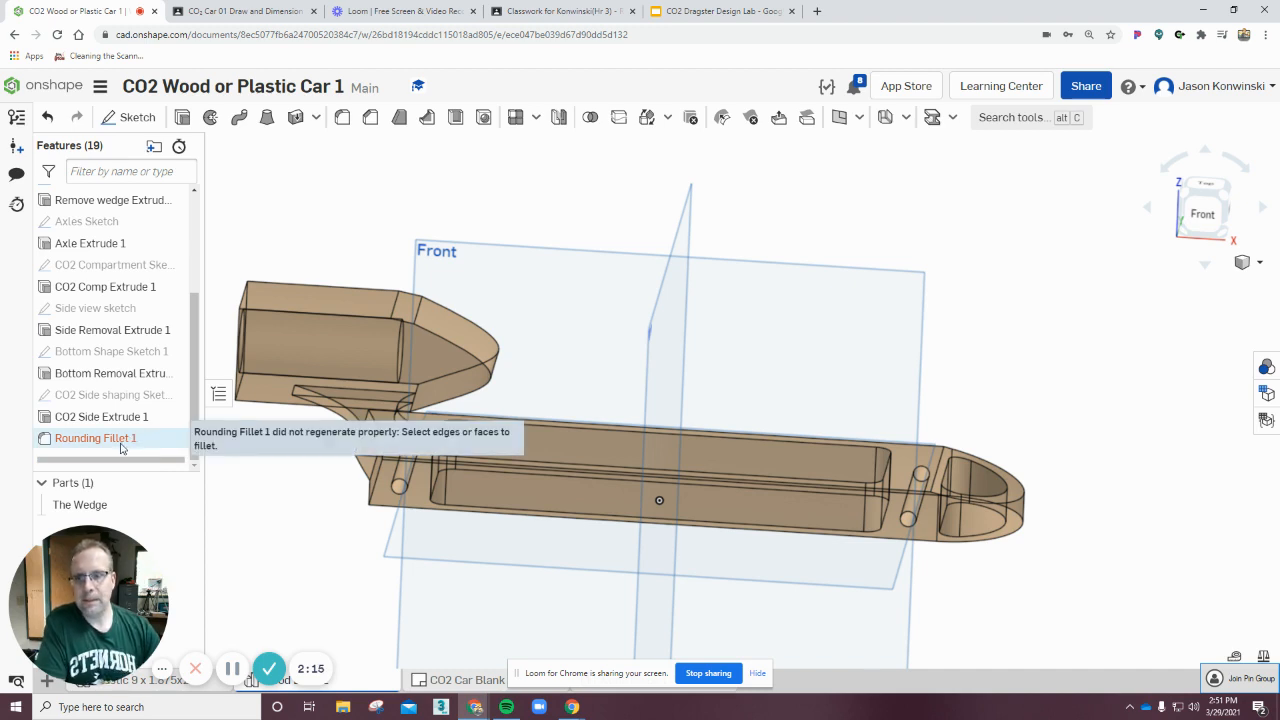
Edit Rounding Fillet 1 and set its radius to 0.1 in.
{"action": "double_click", "coordinate": [121, 447]}
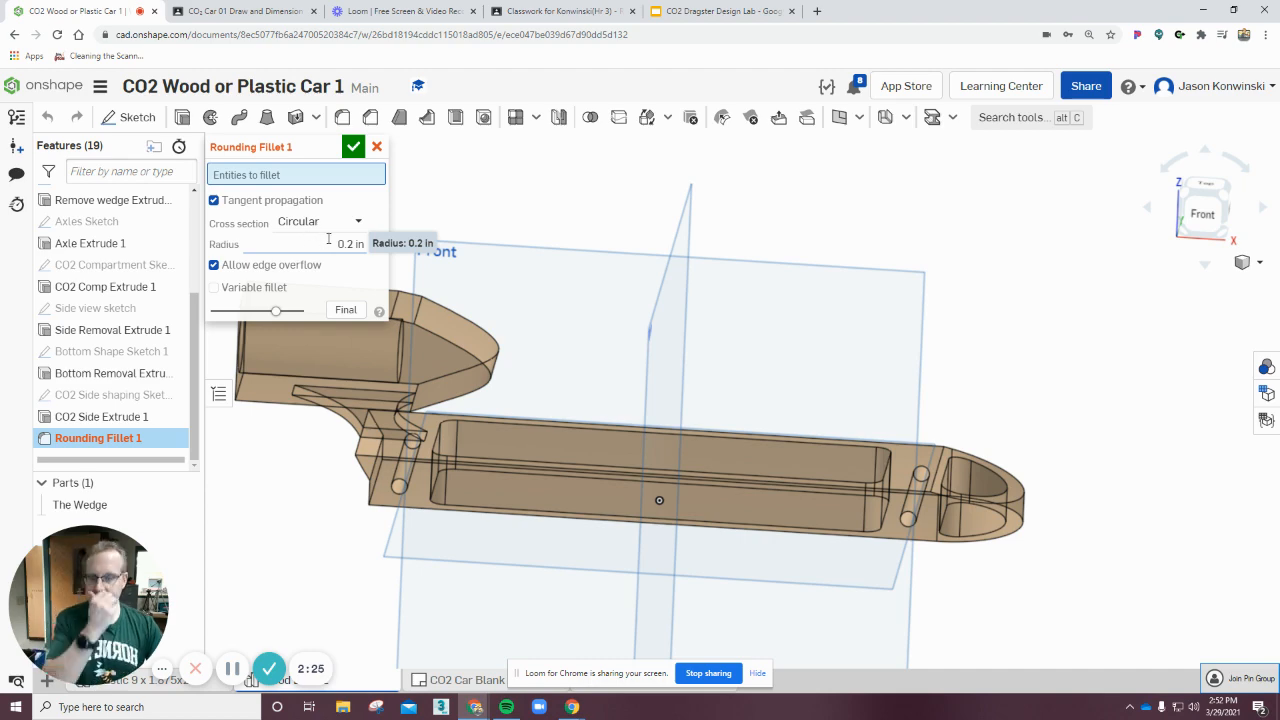
{"action": "right_click_drag", "start_coordinate": [1033, 415], "coordinate": [1022, 490]}
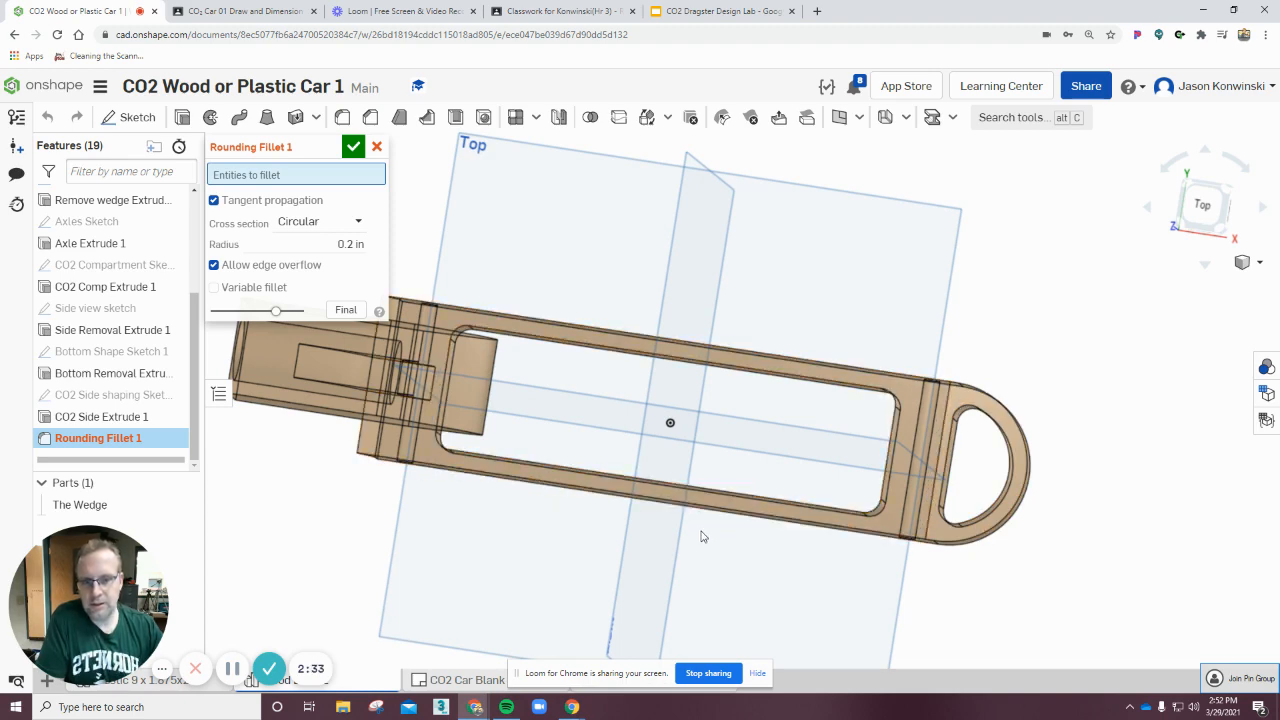
{"action": "left_click", "coordinate": [335, 244]}
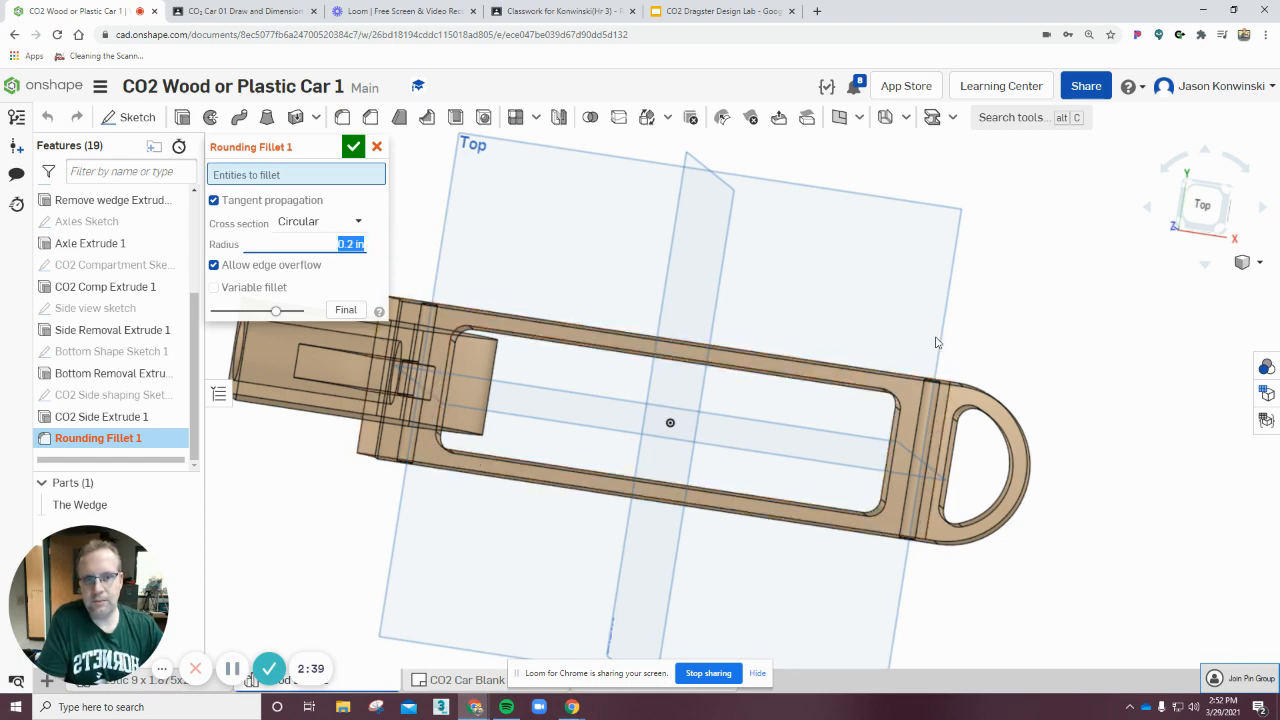
{"action": "mouse_move", "coordinate": [940, 342]}
{"action": "right_mouse_down"}
{"action": "mouse_move", "coordinate": [965, 308]}
{"action": "mouse_move", "coordinate": [950, 345]}
{"action": "right_mouse_up"}
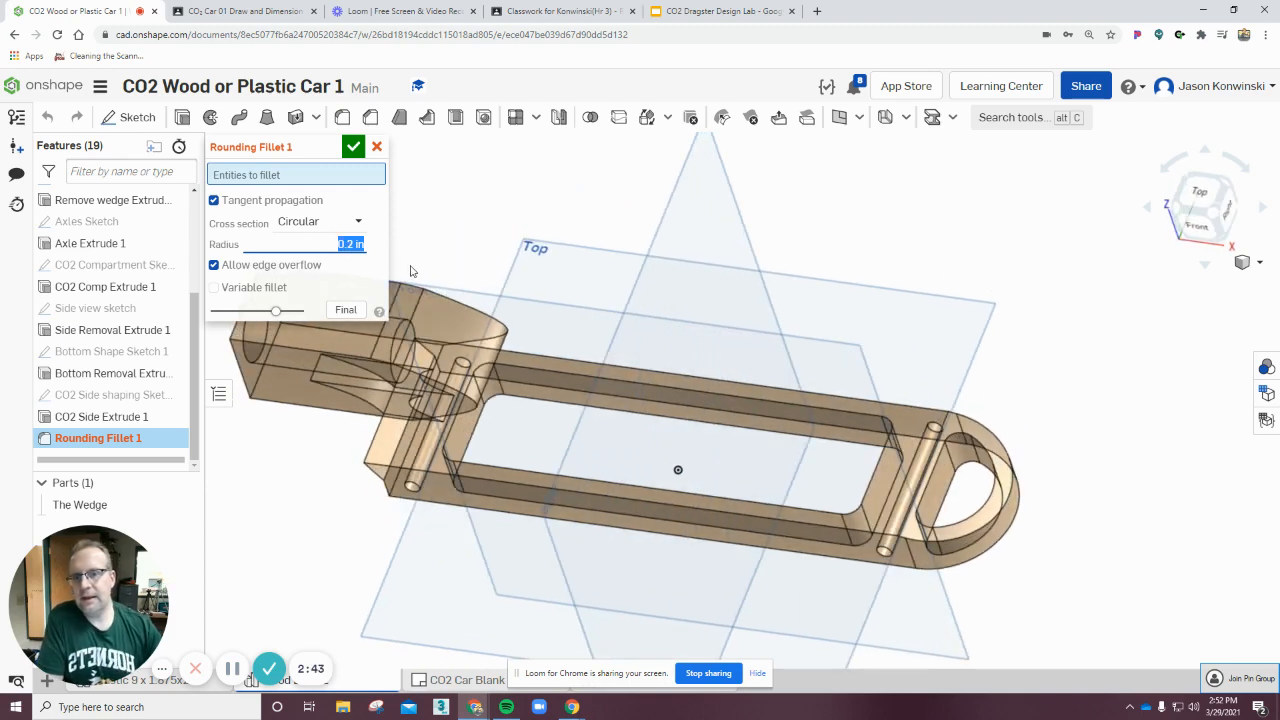
{"action": "key", "text": "BackSpace"}
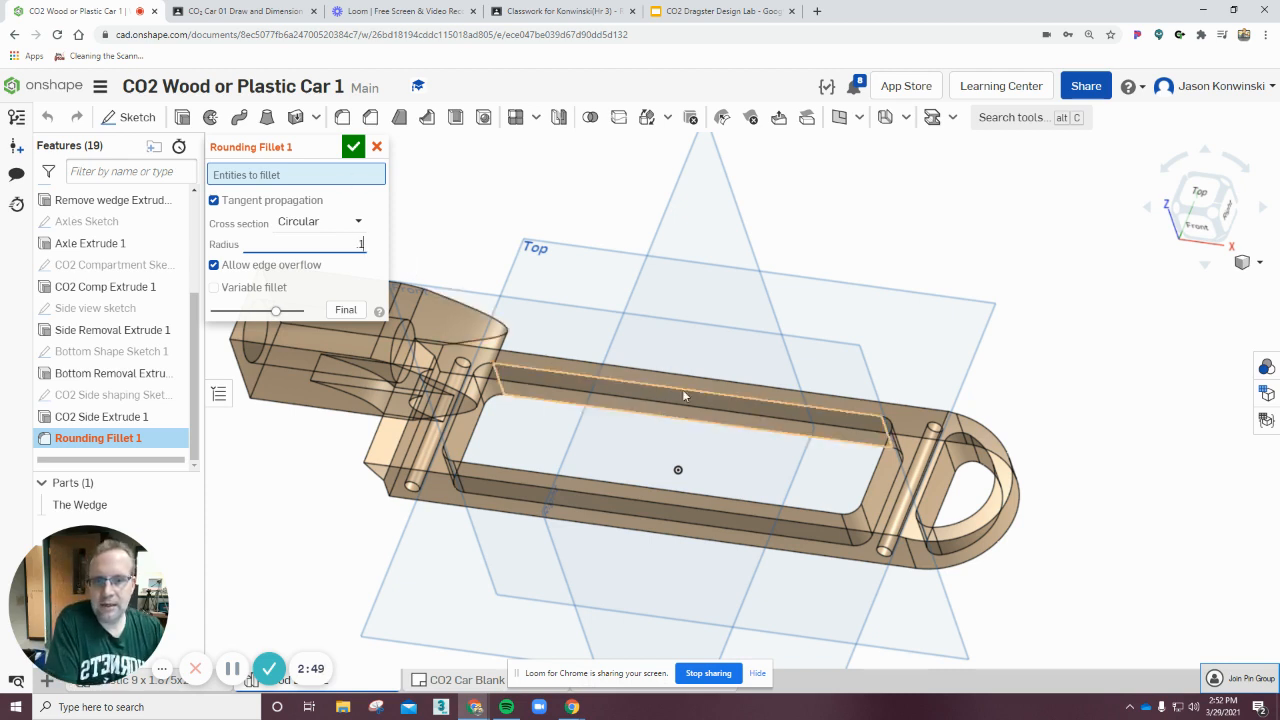
{"action": "left_click", "coordinate": [354, 149]}
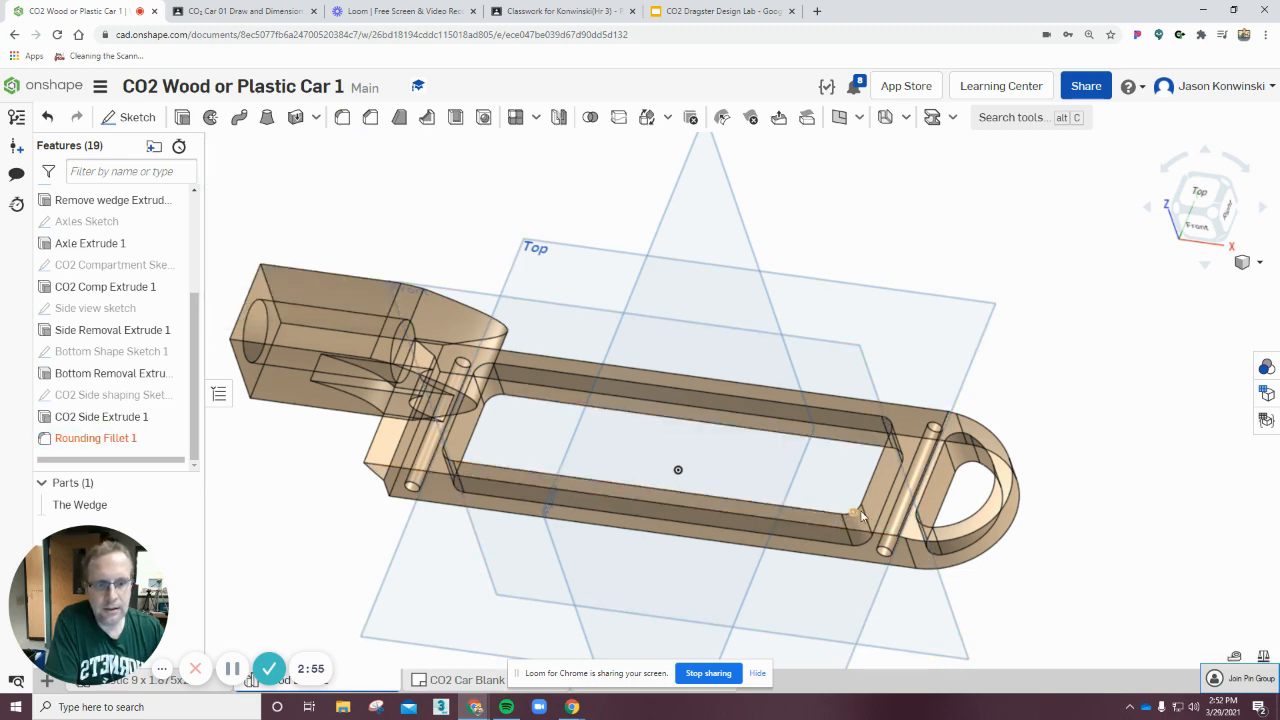
Open Rounding Fillet 1 for editing and select the long upper inner edge of the body's central slot.
{"action": "right_click_drag", "start_coordinate": [1022, 401], "coordinate": [854, 454]}
{"action": "left_click", "coordinate": [855, 428]}
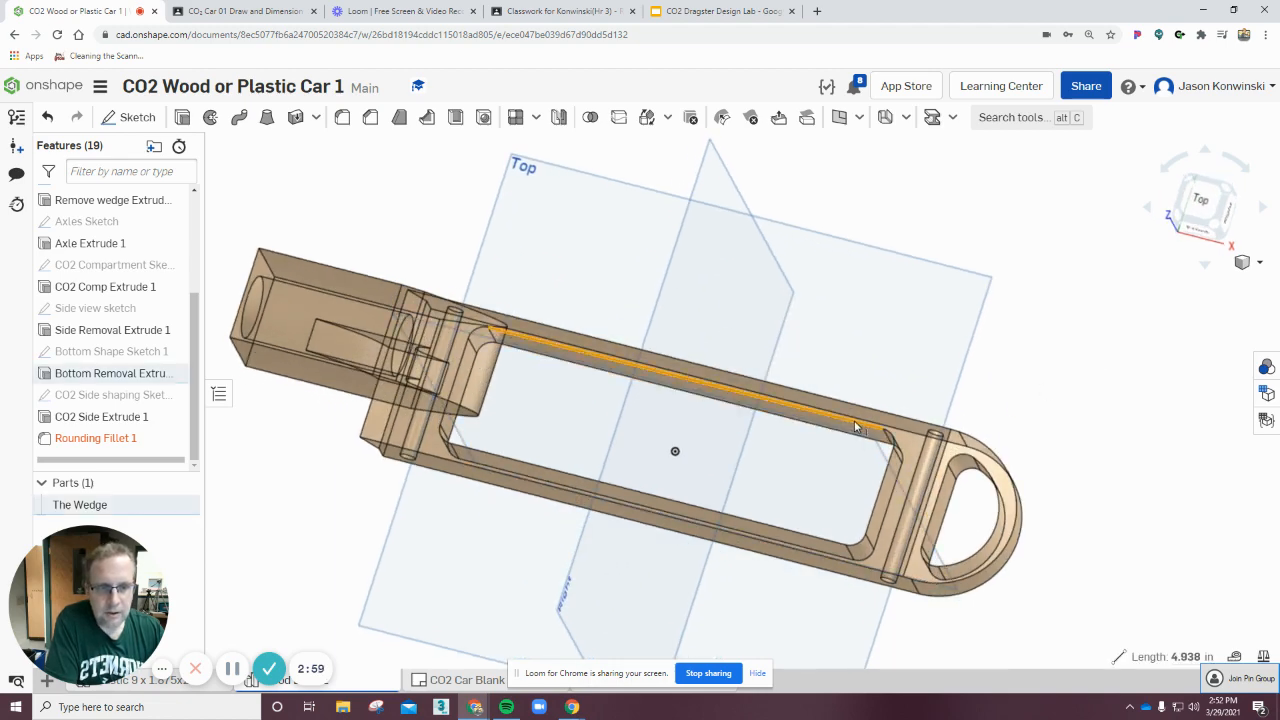
{"action": "right_click_drag", "start_coordinate": [880, 434], "coordinate": [905, 520]}
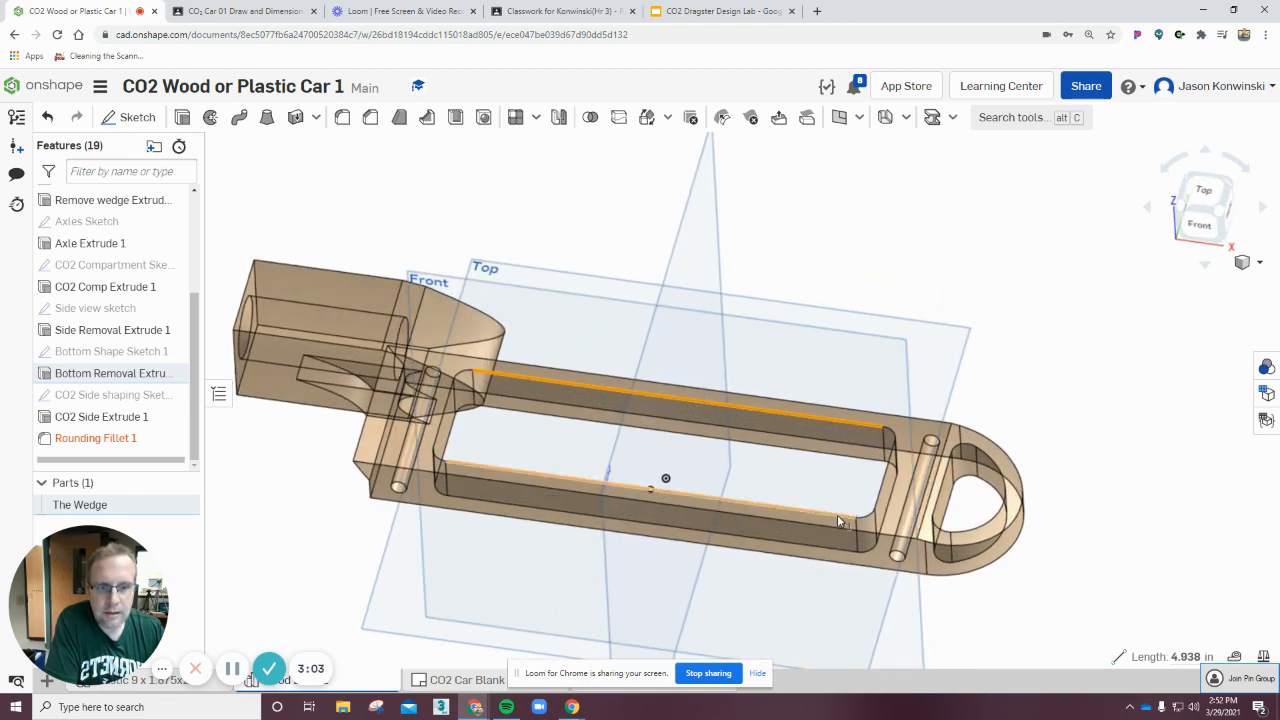
{"action": "double_click", "coordinate": [104, 442]}
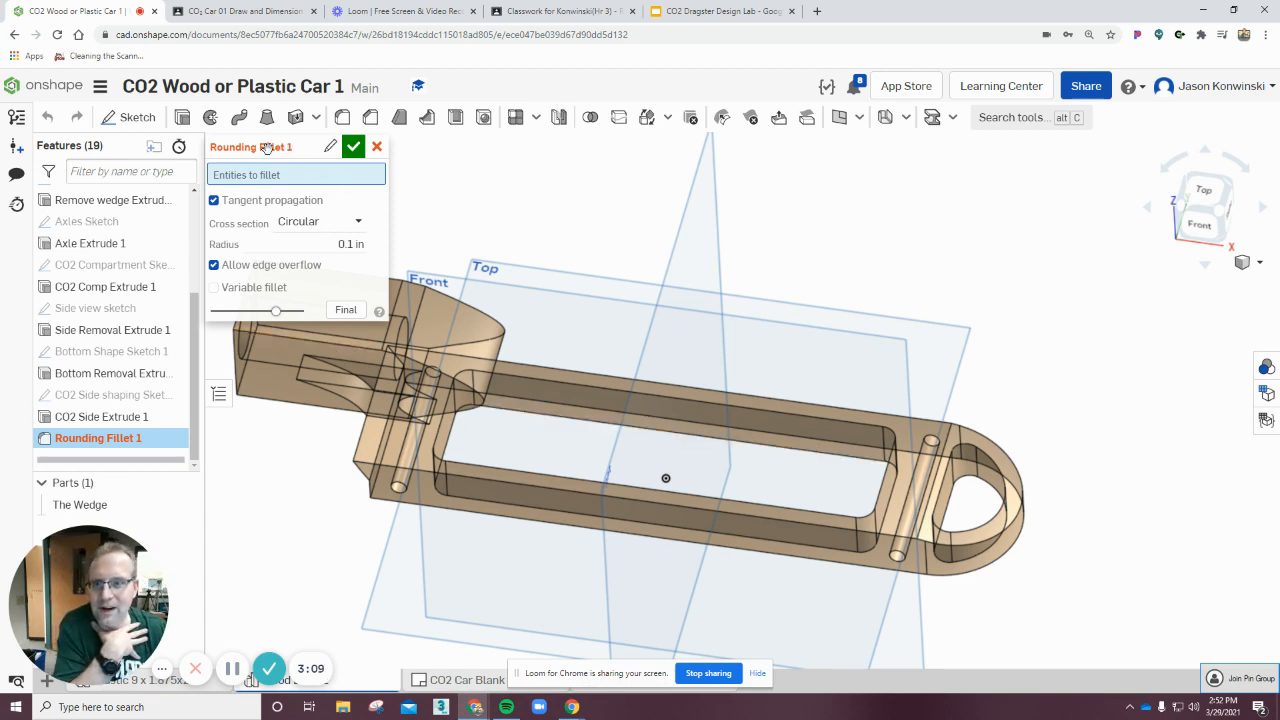
{"action": "left_click", "coordinate": [819, 418]}
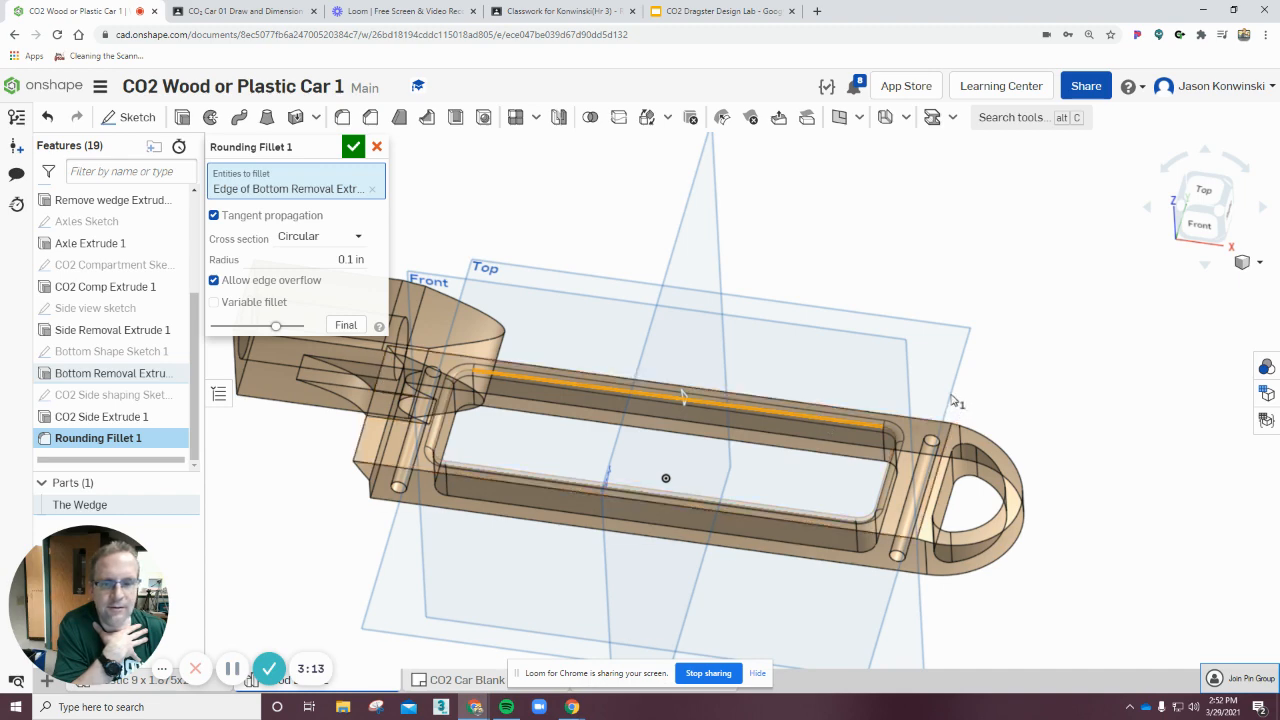
Add the curved edges around the rear axle loop to the fillet's edge selection.
{"action": "right_click_drag", "start_coordinate": [1108, 377], "coordinate": [1110, 414]}
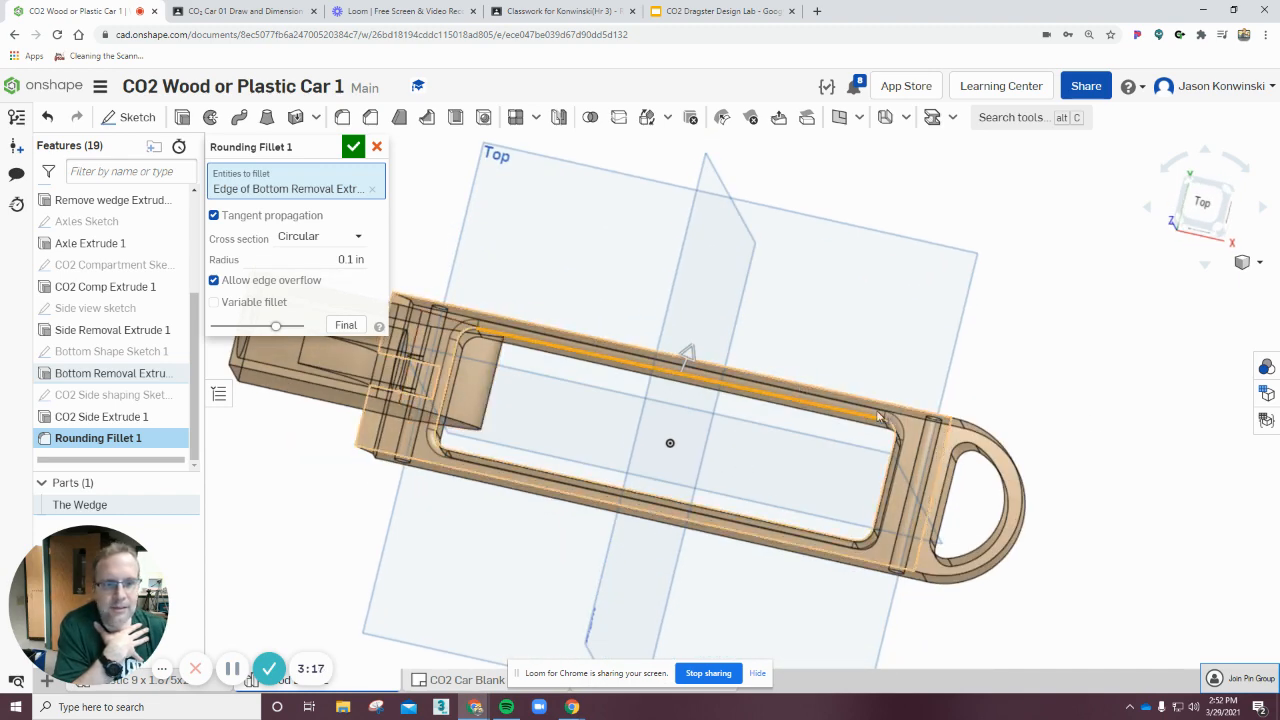
{"action": "right_click_drag", "start_coordinate": [1022, 396], "coordinate": [1039, 446]}
{"action": "left_click", "coordinate": [1000, 502]}
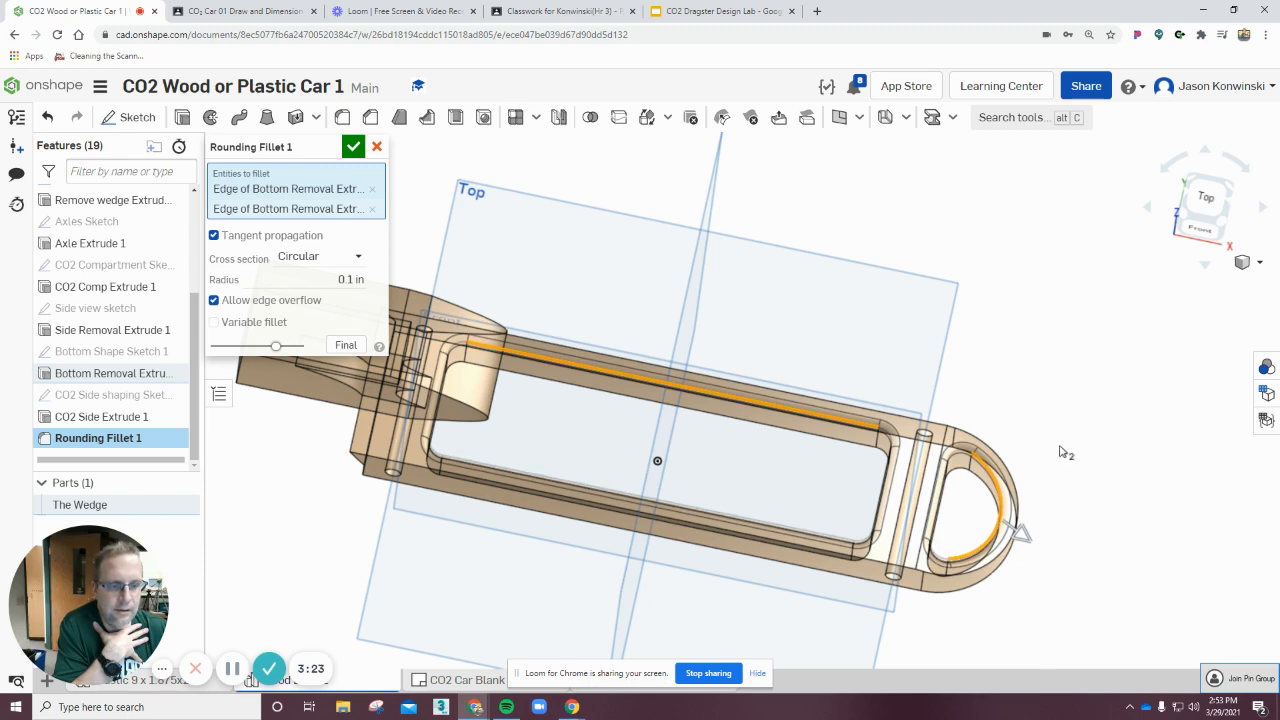
{"action": "left_click", "coordinate": [975, 440]}
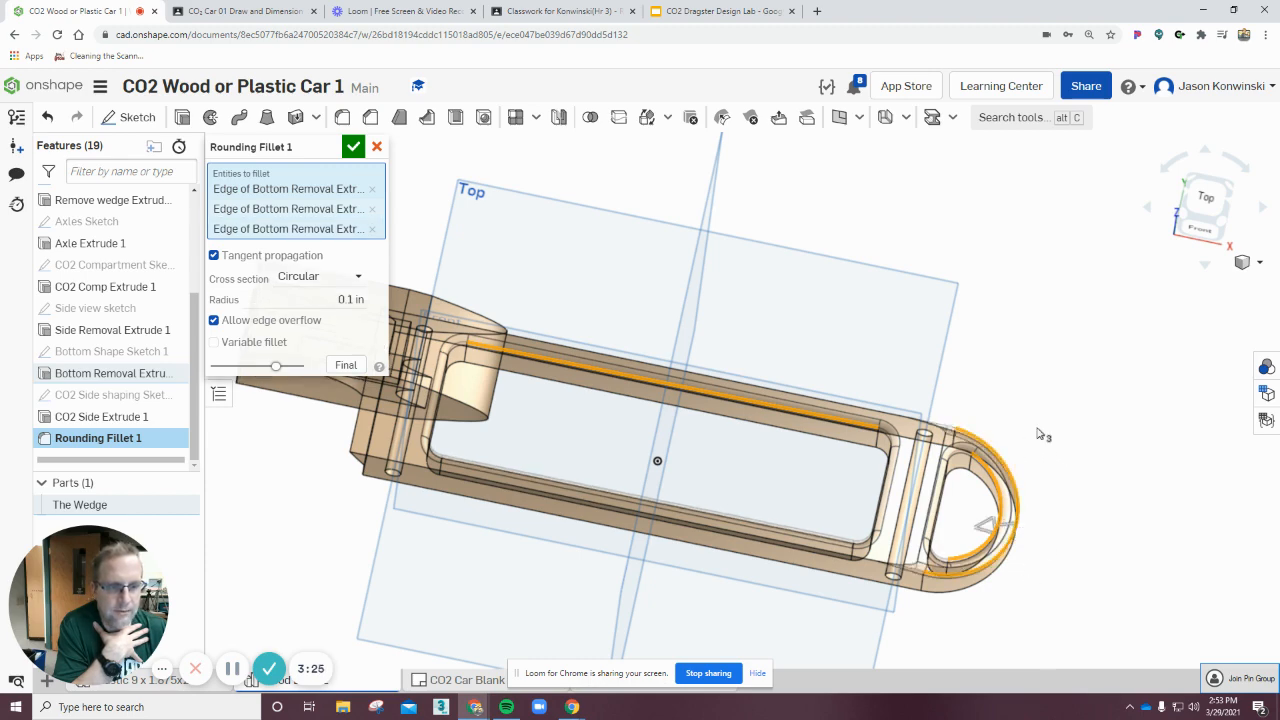
Add the long outer edges of the body's side rails to the fillet's edge selection.
{"action": "right_click_drag", "start_coordinate": [1066, 443], "coordinate": [1066, 399]}
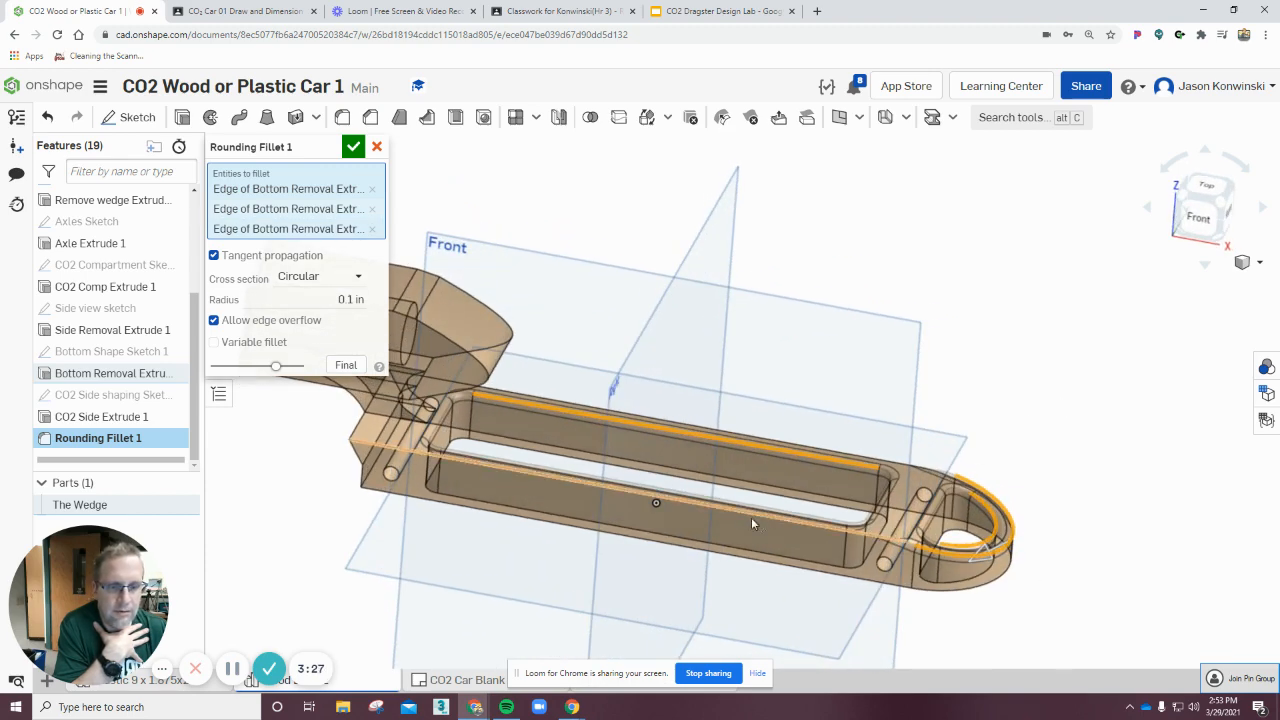
{"action": "right_click_drag", "start_coordinate": [723, 563], "coordinate": [760, 543]}
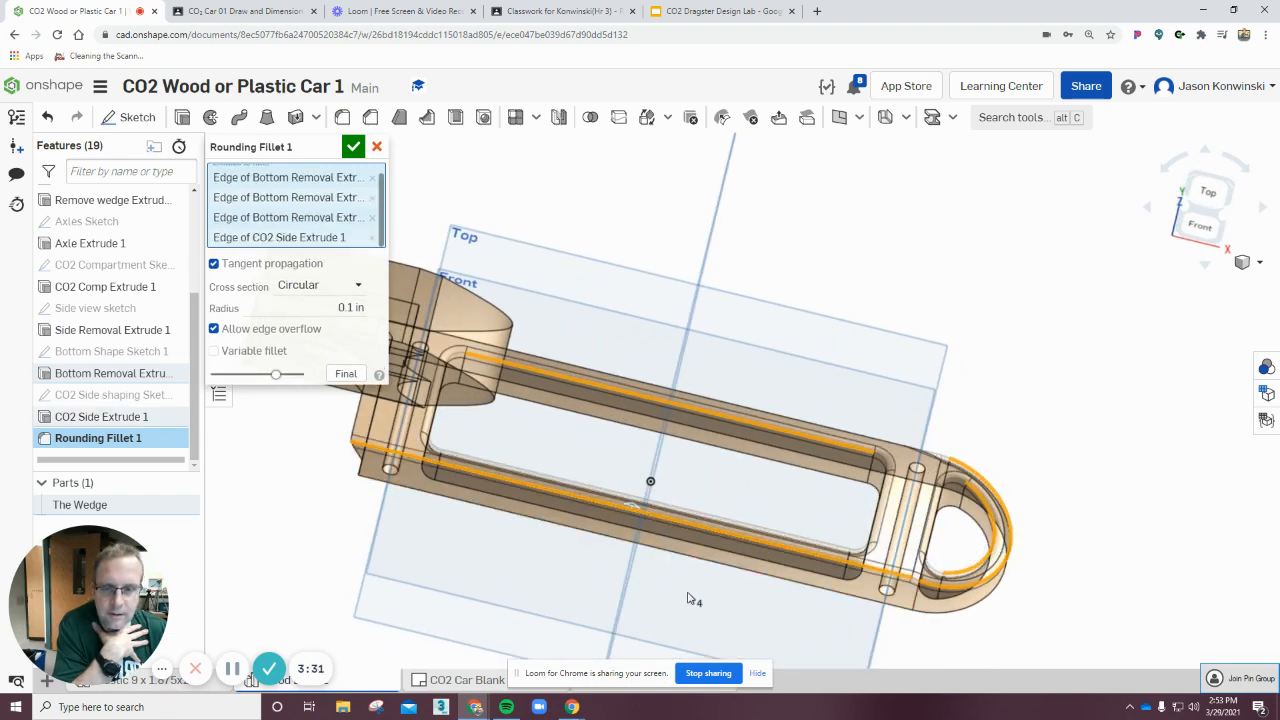
{"action": "right_click_drag", "start_coordinate": [689, 597], "coordinate": [818, 472]}
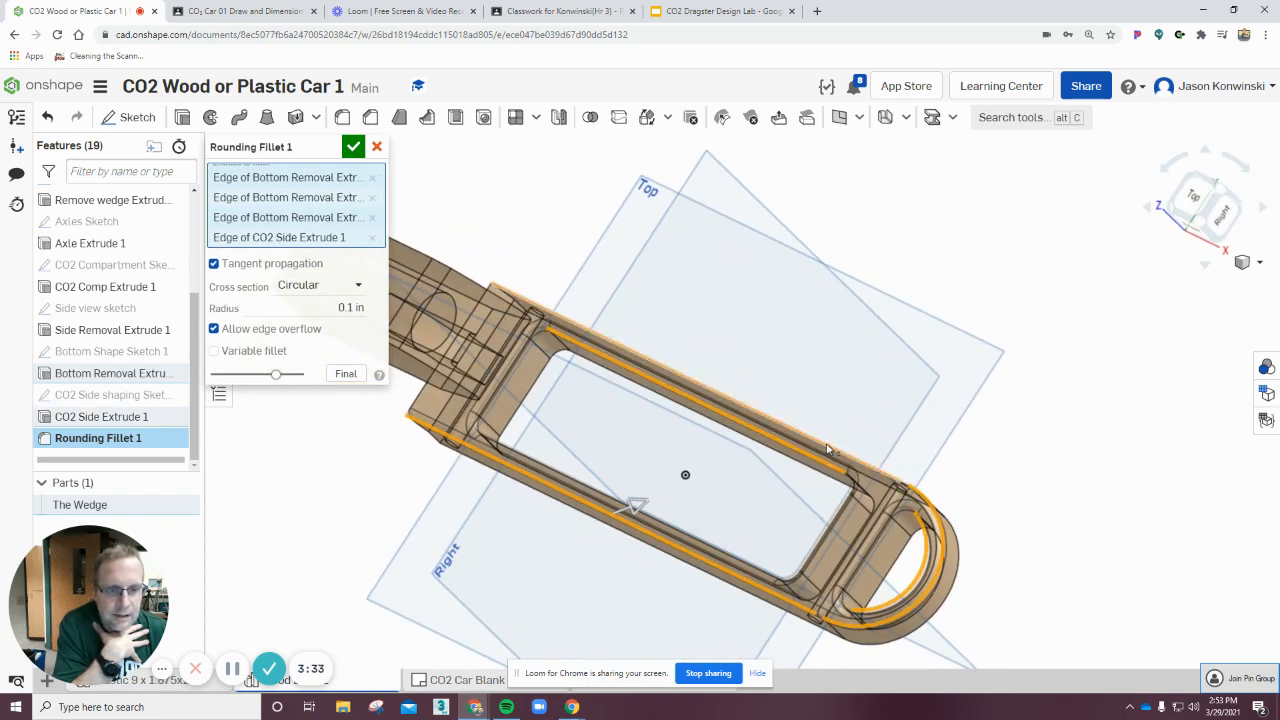
{"action": "left_click", "coordinate": [829, 452]}
{"action": "right_click_drag", "start_coordinate": [893, 440], "coordinate": [876, 408]}
{"action": "left_click", "coordinate": [858, 449]}
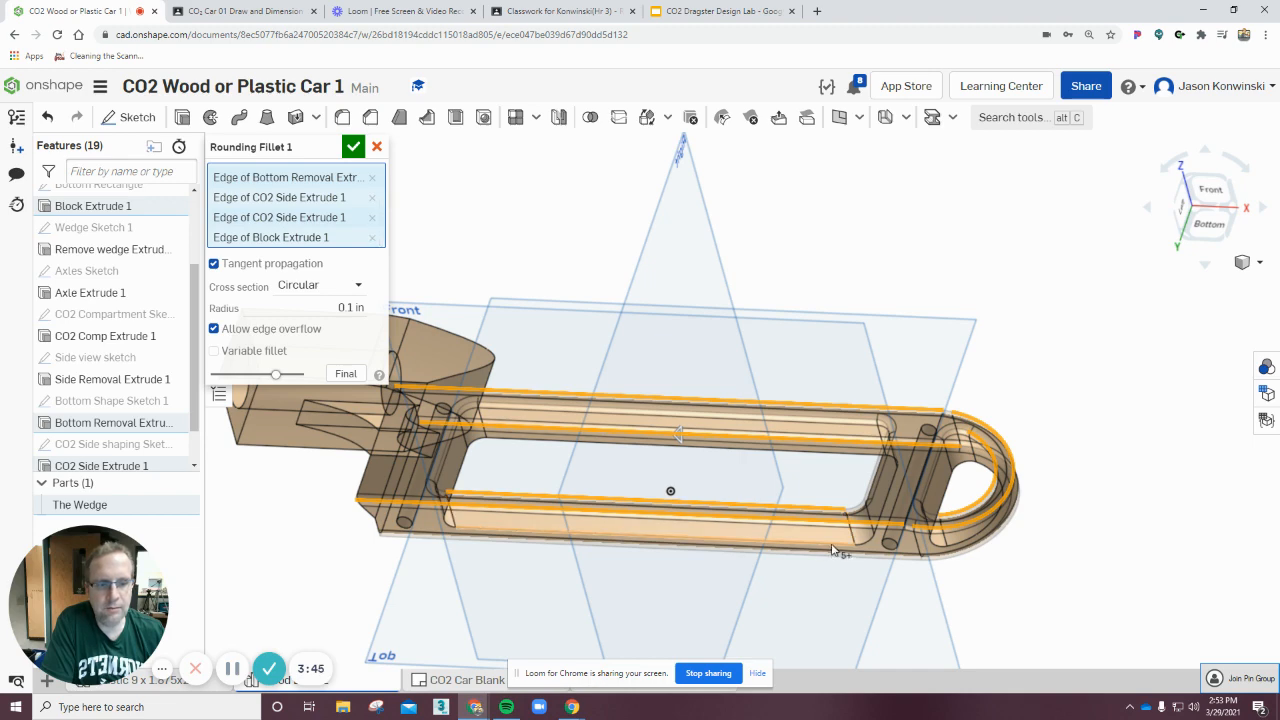
Add the remaining rear loop and side removal edges along the body to the fillet selection.
{"action": "right_click_drag", "start_coordinate": [1109, 606], "coordinate": [982, 512]}
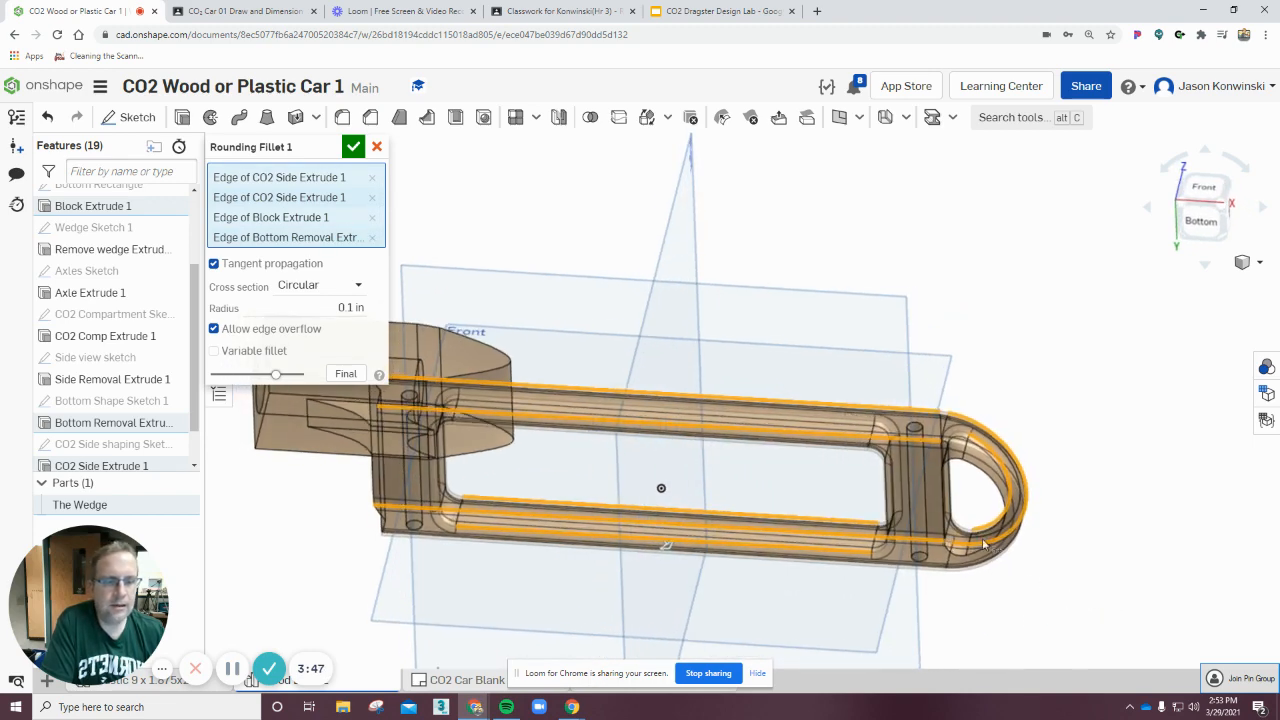
{"action": "left_click", "coordinate": [943, 499]}
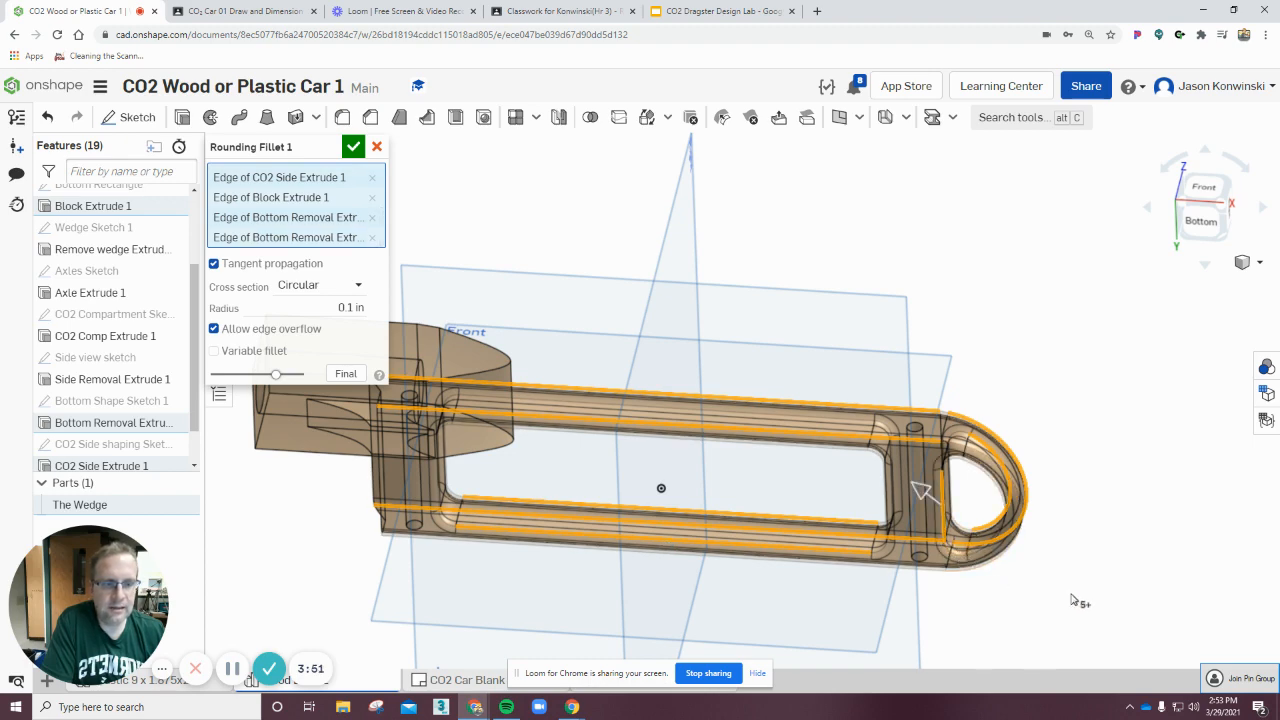
{"action": "right_click_drag", "start_coordinate": [1077, 600], "coordinate": [716, 642]}
{"action": "right_click_drag", "start_coordinate": [647, 623], "coordinate": [521, 560]}
{"action": "left_click", "coordinate": [474, 565]}
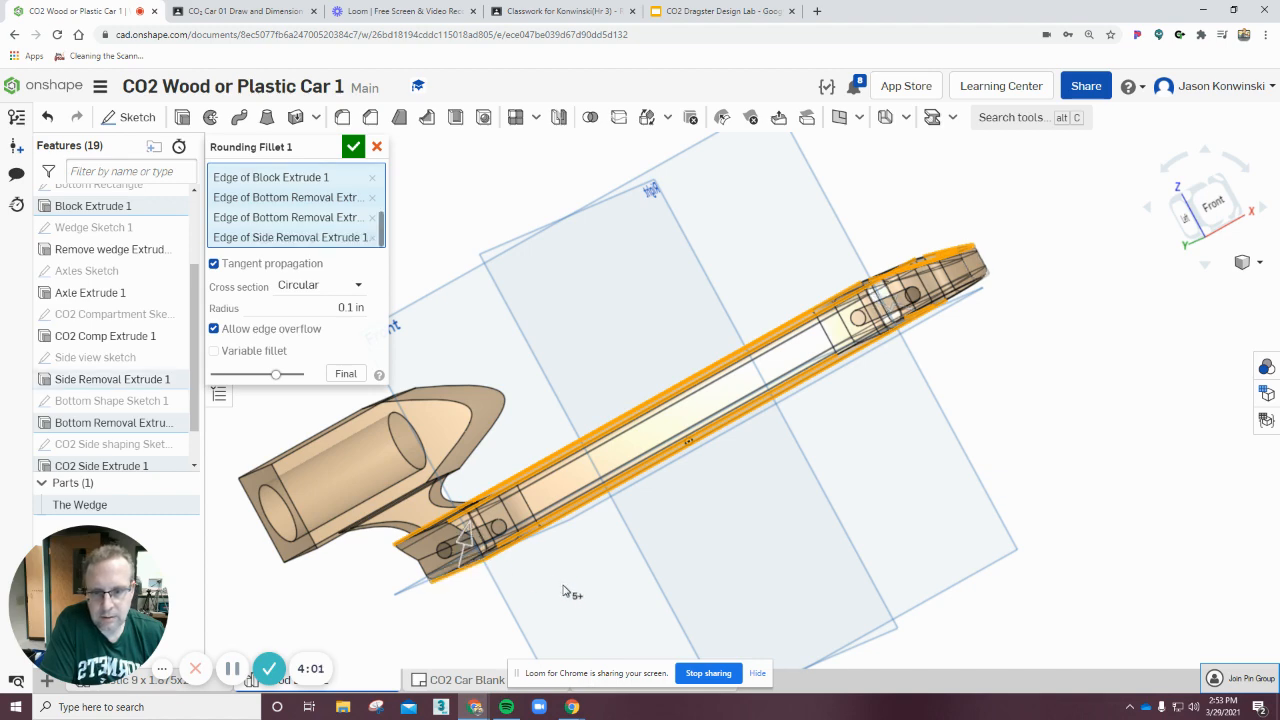
{"action": "mouse_move", "coordinate": [571, 594]}
{"action": "right_mouse_down"}
{"action": "mouse_move", "coordinate": [553, 598]}
{"action": "mouse_move", "coordinate": [561, 606]}
{"action": "mouse_move", "coordinate": [565, 571]}
{"action": "right_mouse_up"}
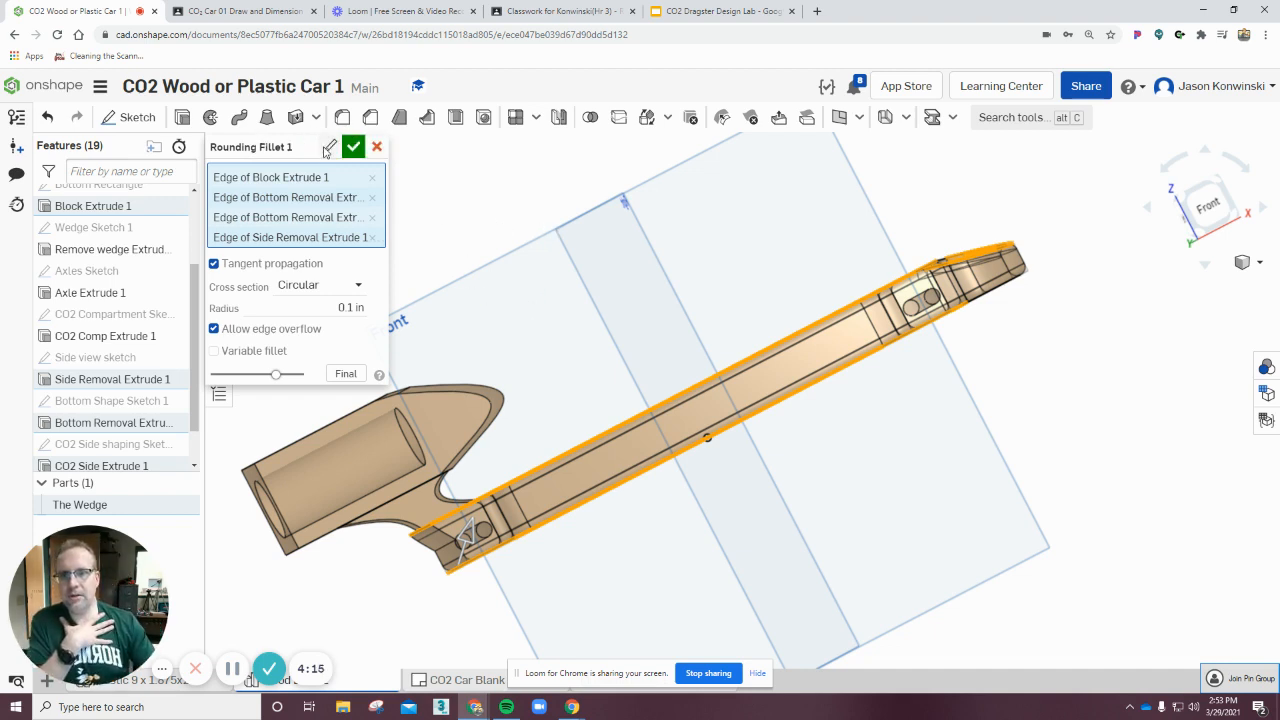
Rename the fillet feature to 0.1" Fillet 1 and confirm the feature.
{"action": "left_click", "coordinate": [328, 148]}
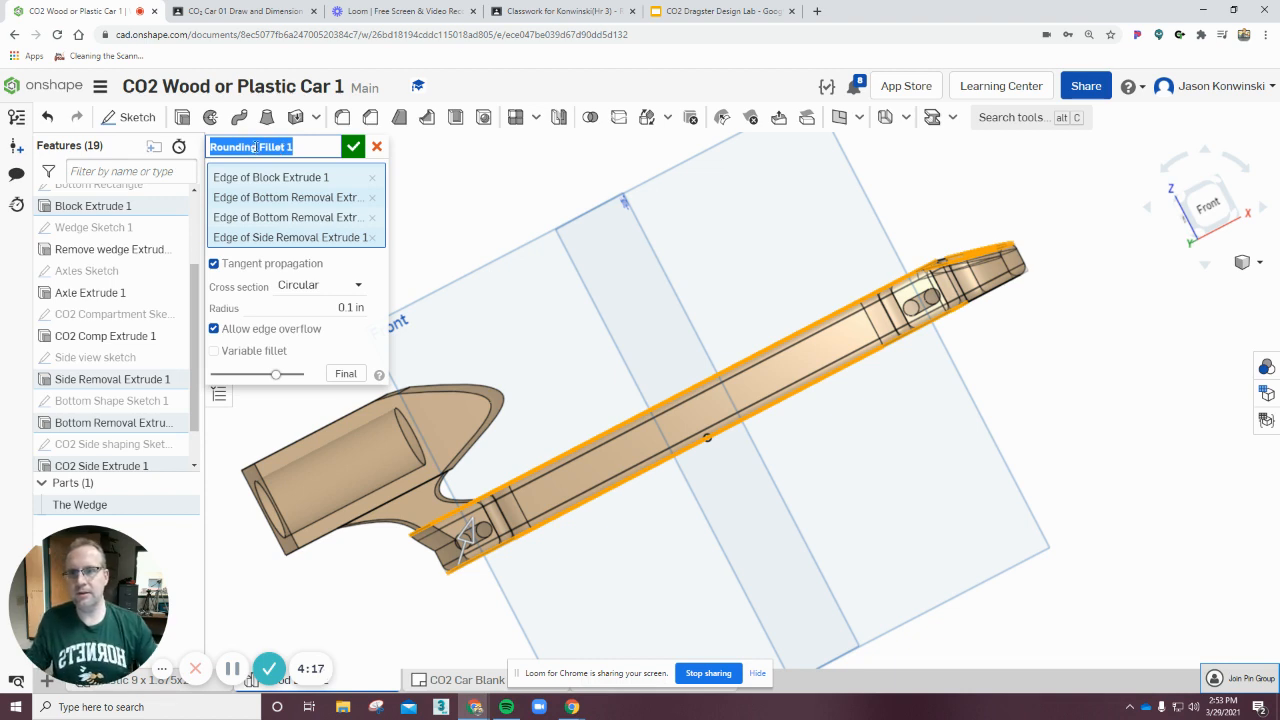
{"action": "left_click", "coordinate": [257, 147]}
{"action": "left_click_drag", "start_coordinate": [257, 147], "coordinate": [135, 149]}
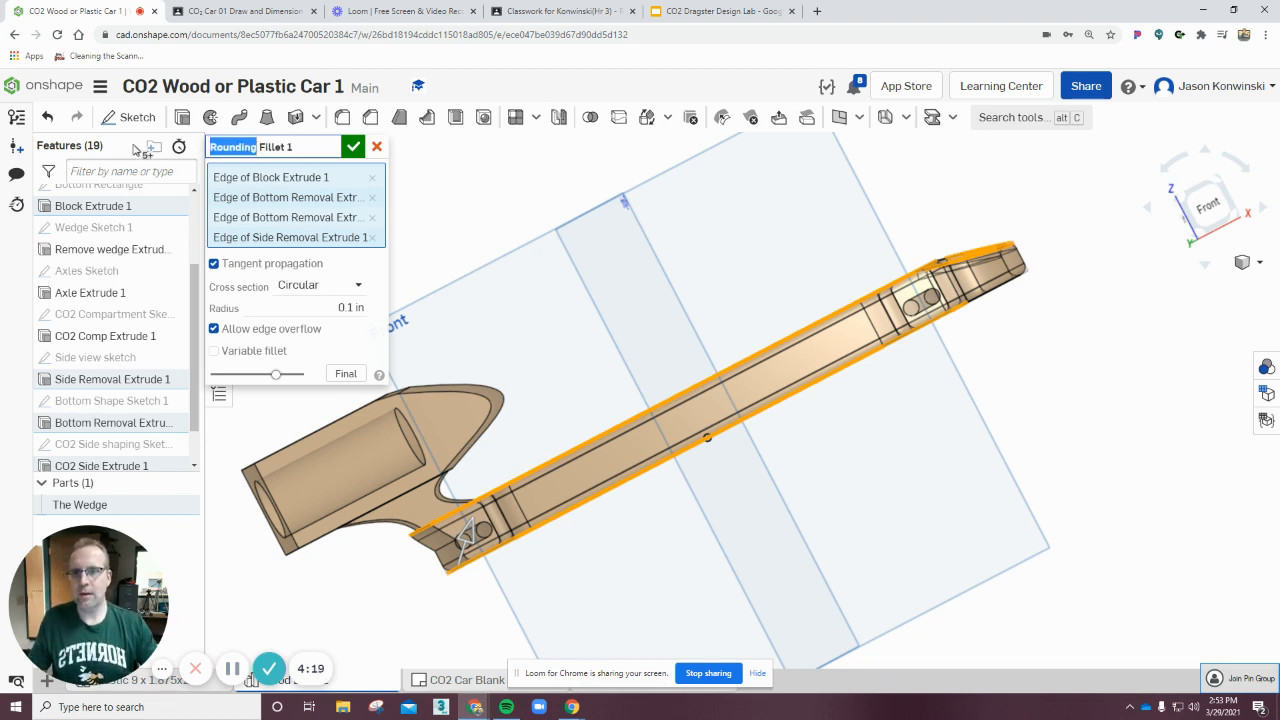
{"action": "key", "text": "BackSpace"}
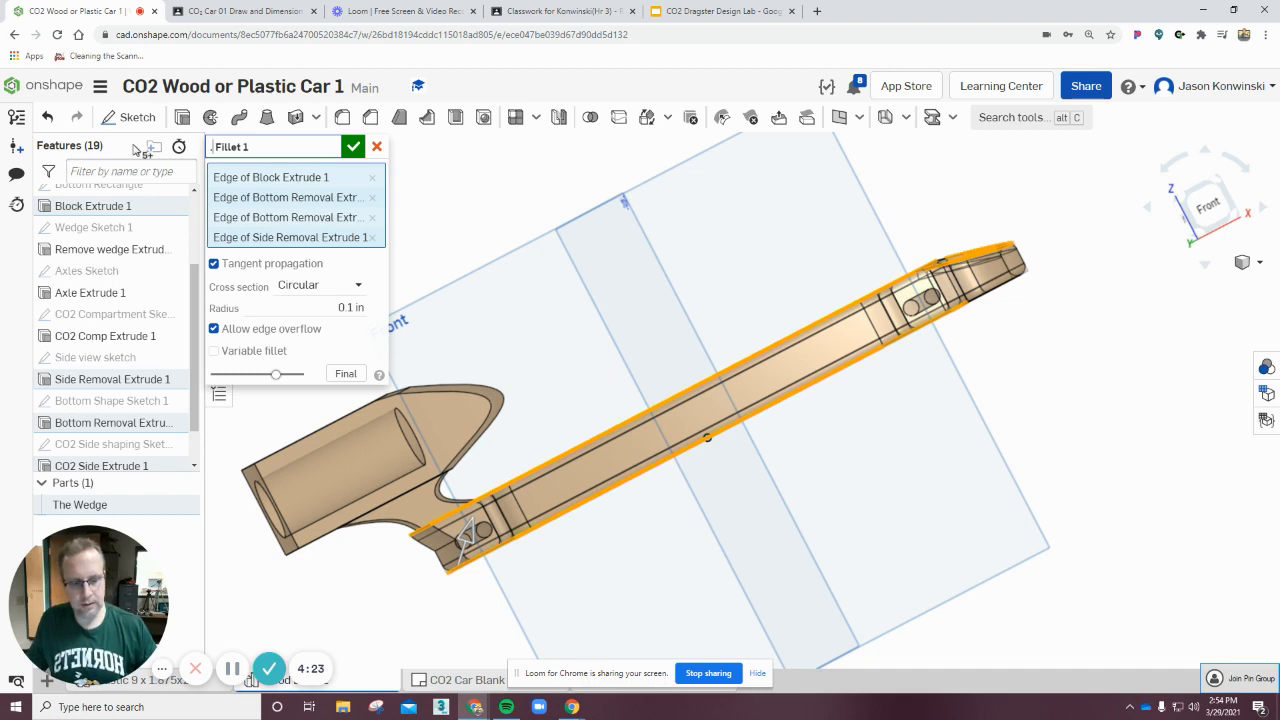
{"action": "type", "text": "0.1"}
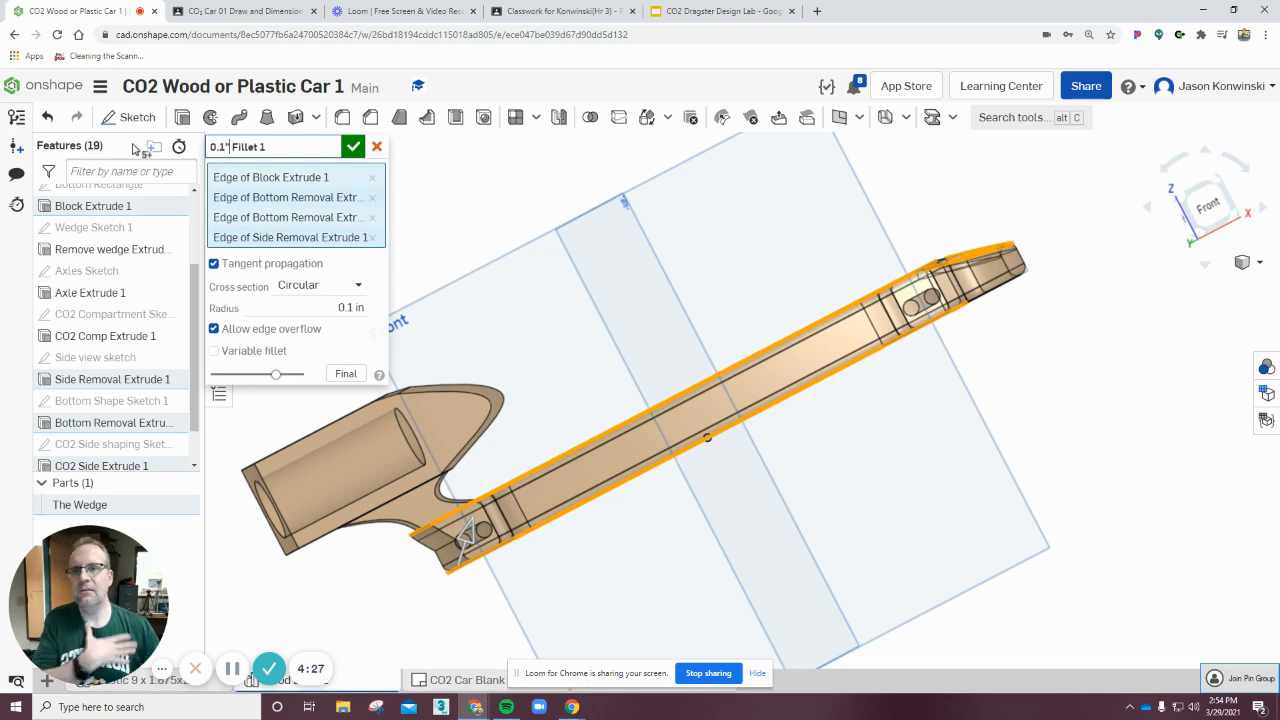
{"action": "type", "text": "\""}
{"action": "left_click", "coordinate": [353, 146]}
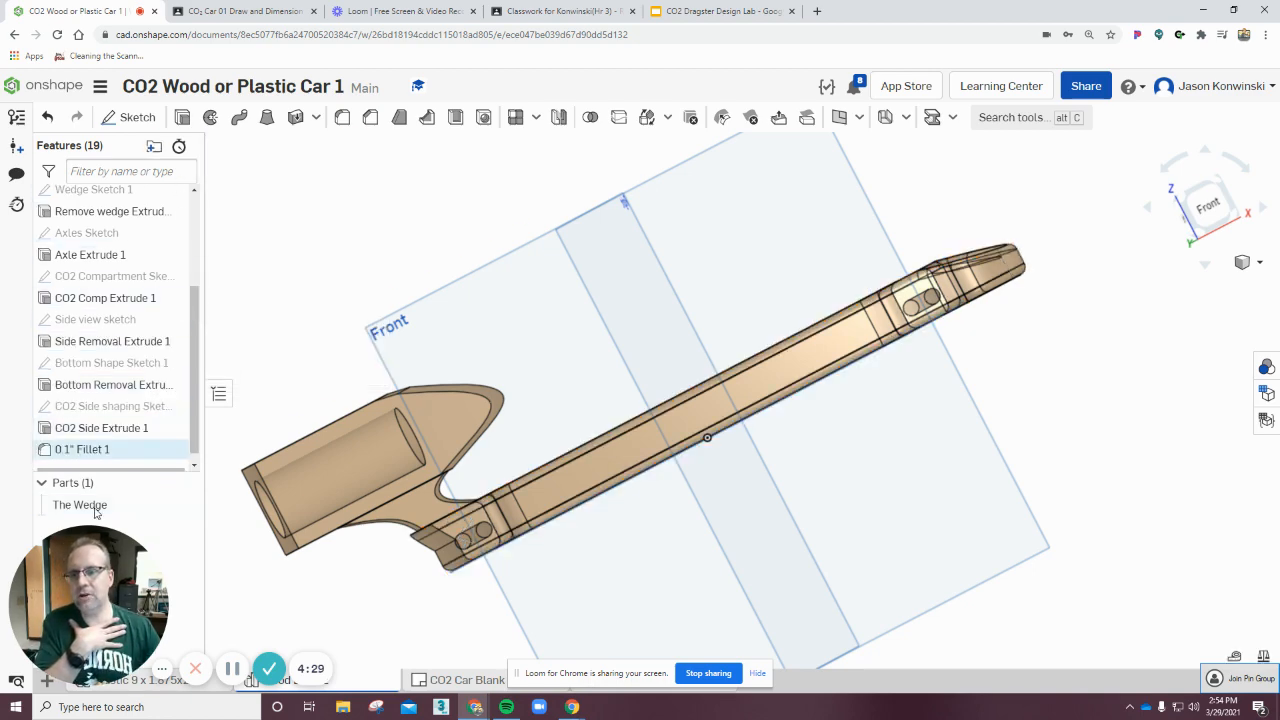
Orbit around the car body to inspect the rounded edges from several angles.
{"action": "right_click_drag", "start_coordinate": [807, 499], "coordinate": [822, 560]}
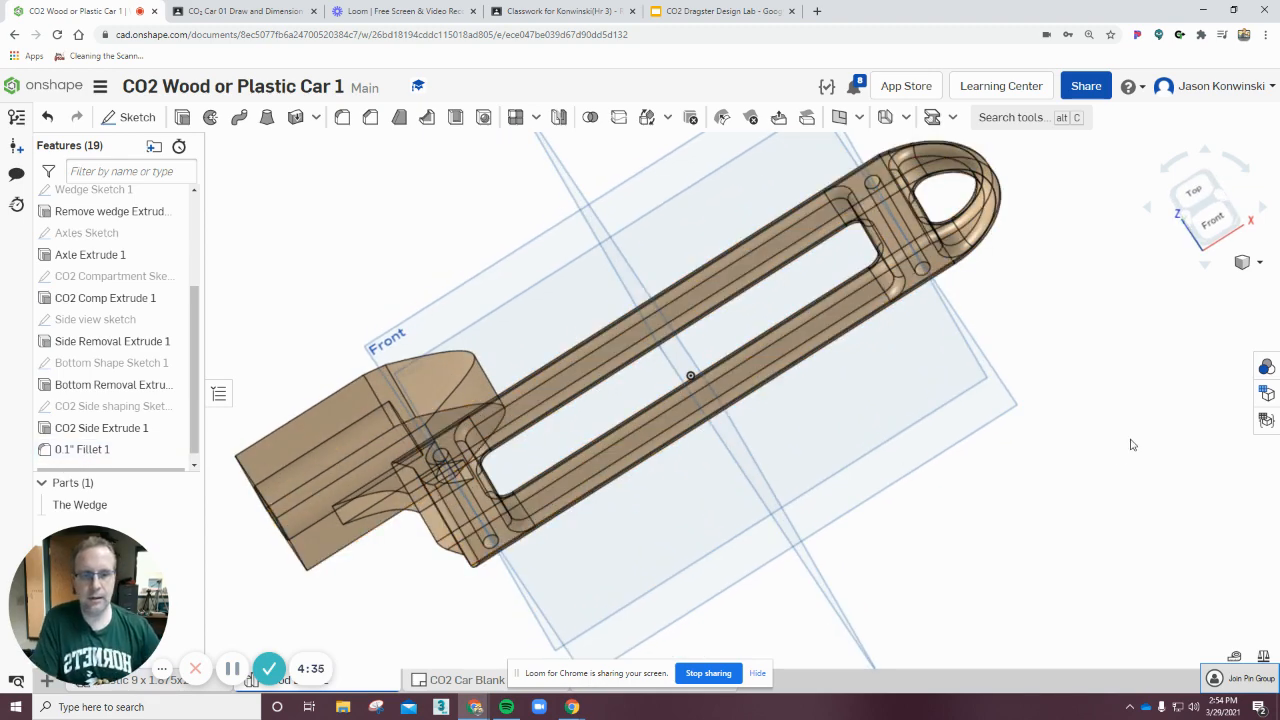
{"action": "right_click_drag", "start_coordinate": [1020, 485], "coordinate": [1101, 434]}
{"action": "right_click_drag", "start_coordinate": [930, 555], "coordinate": [772, 437]}
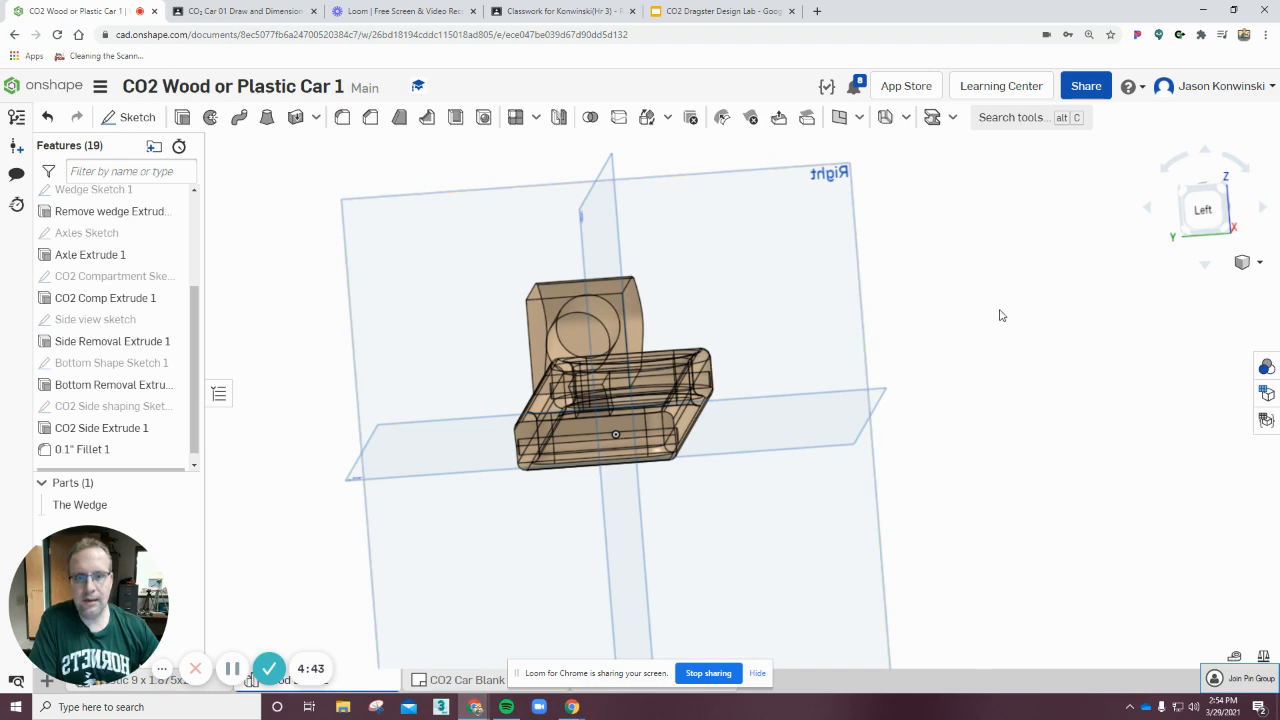
{"action": "right_click_drag", "start_coordinate": [1001, 316], "coordinate": [936, 303]}
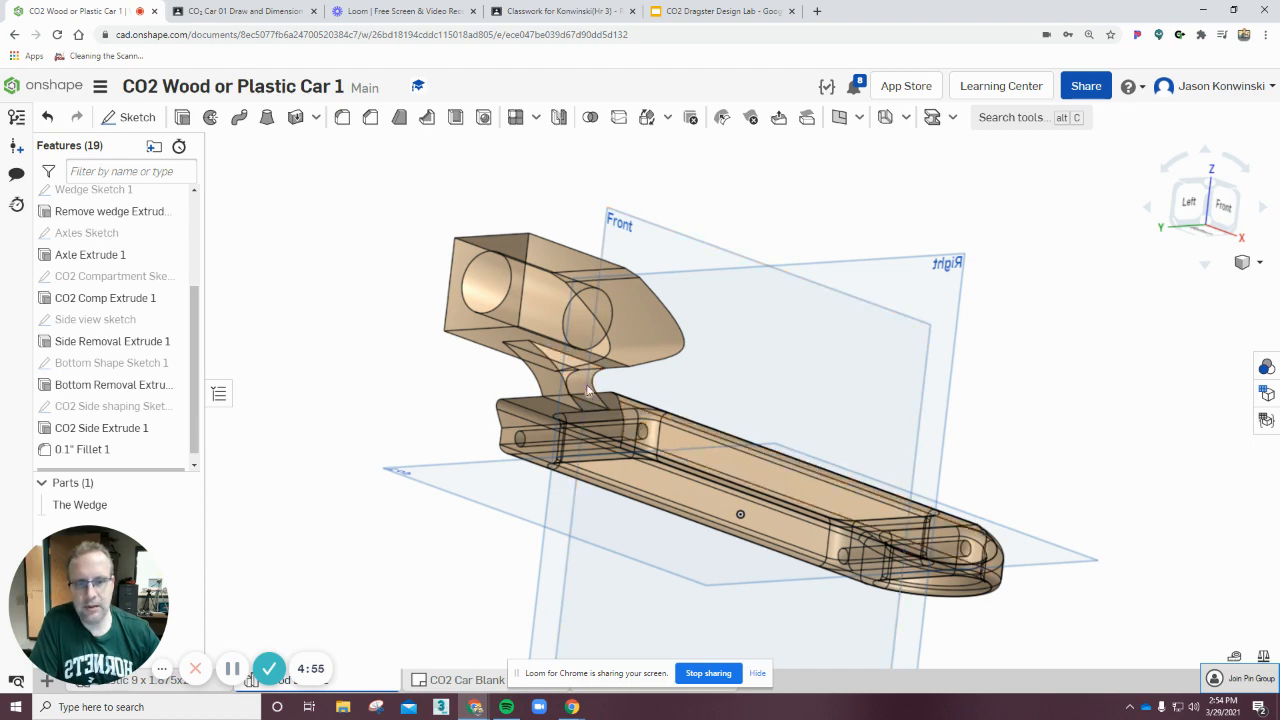
{"action": "right_click_drag", "start_coordinate": [447, 387], "coordinate": [524, 405]}
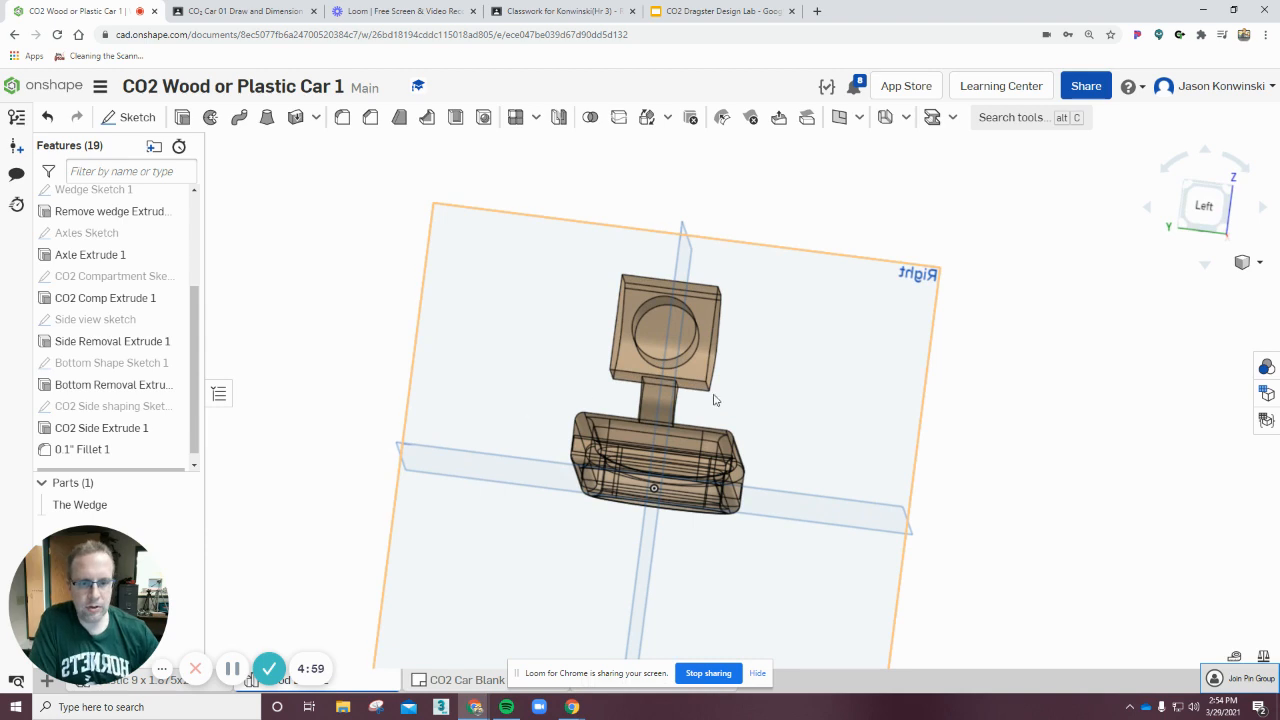
{"action": "right_click_drag", "start_coordinate": [474, 520], "coordinate": [584, 476]}
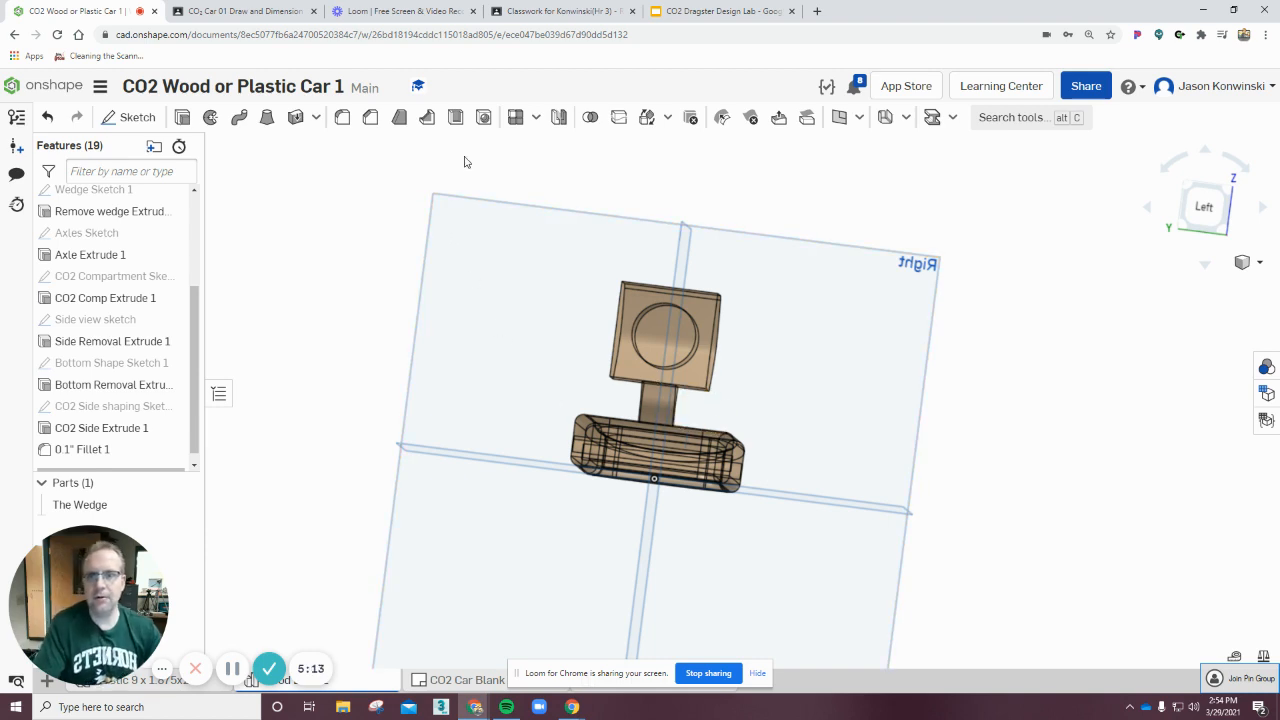
Create another Fillet feature named 3/8" Fillet and move it to the end of the feature list.
{"action": "left_click", "coordinate": [342, 117]}
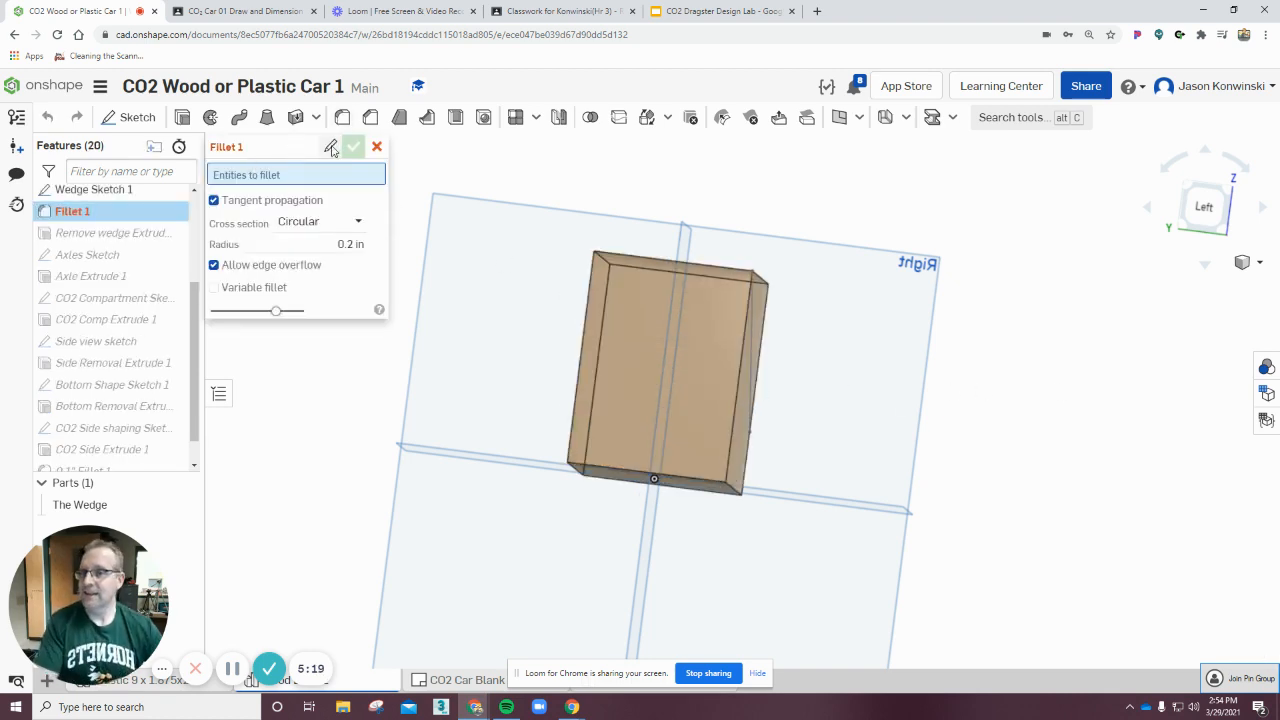
{"action": "left_click", "coordinate": [331, 148]}
{"action": "key", "text": "BackSpace"}
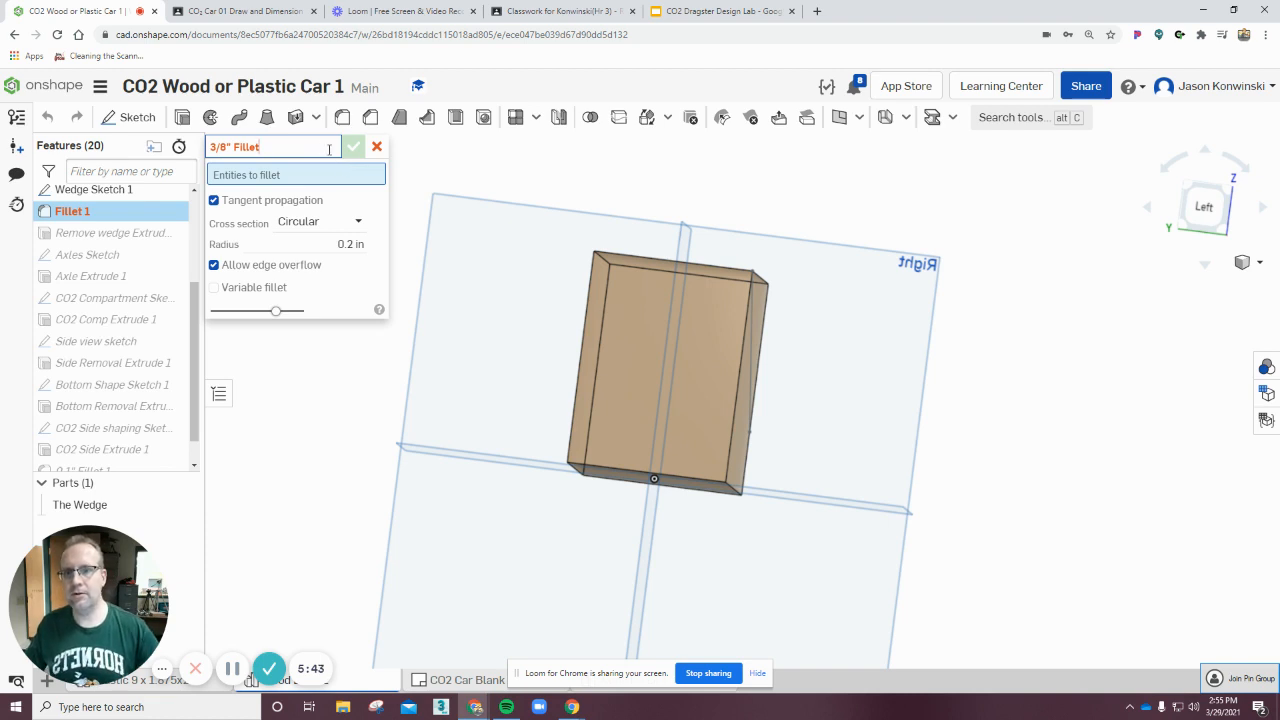
{"action": "key", "text": "Return"}
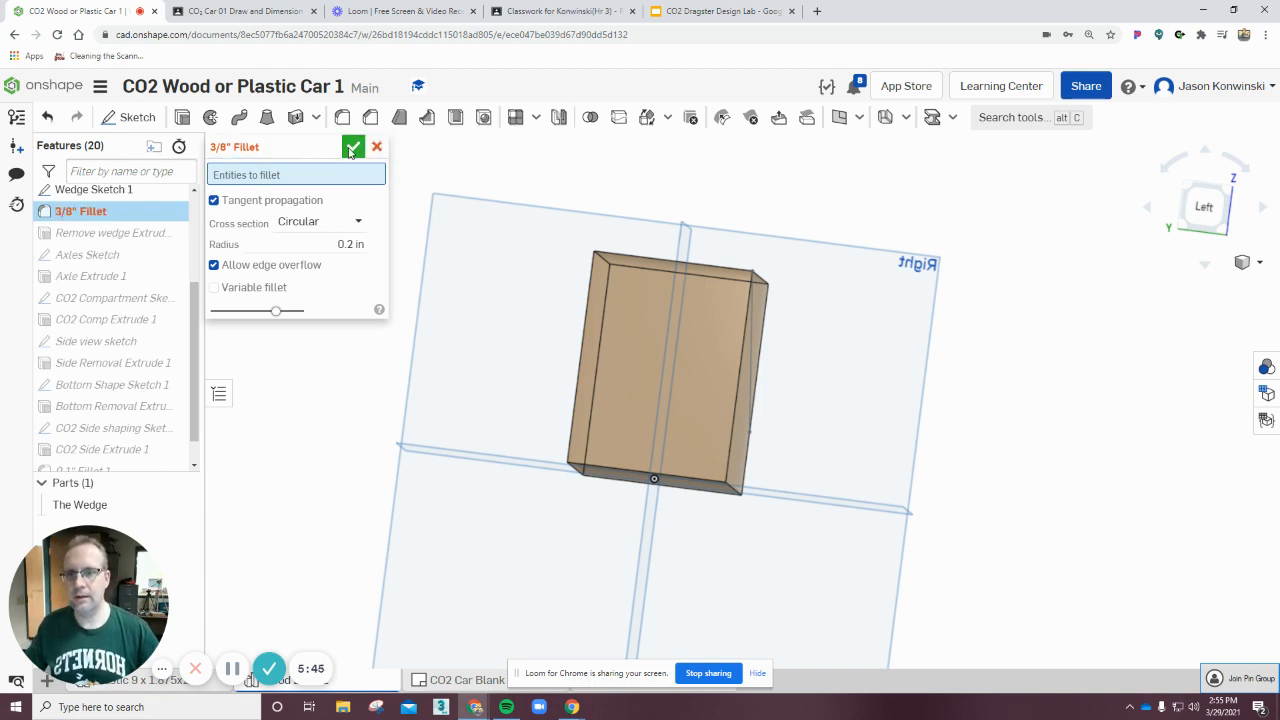
{"action": "left_click", "coordinate": [352, 150]}
{"action": "left_click_drag", "start_coordinate": [80, 211], "coordinate": [143, 468]}
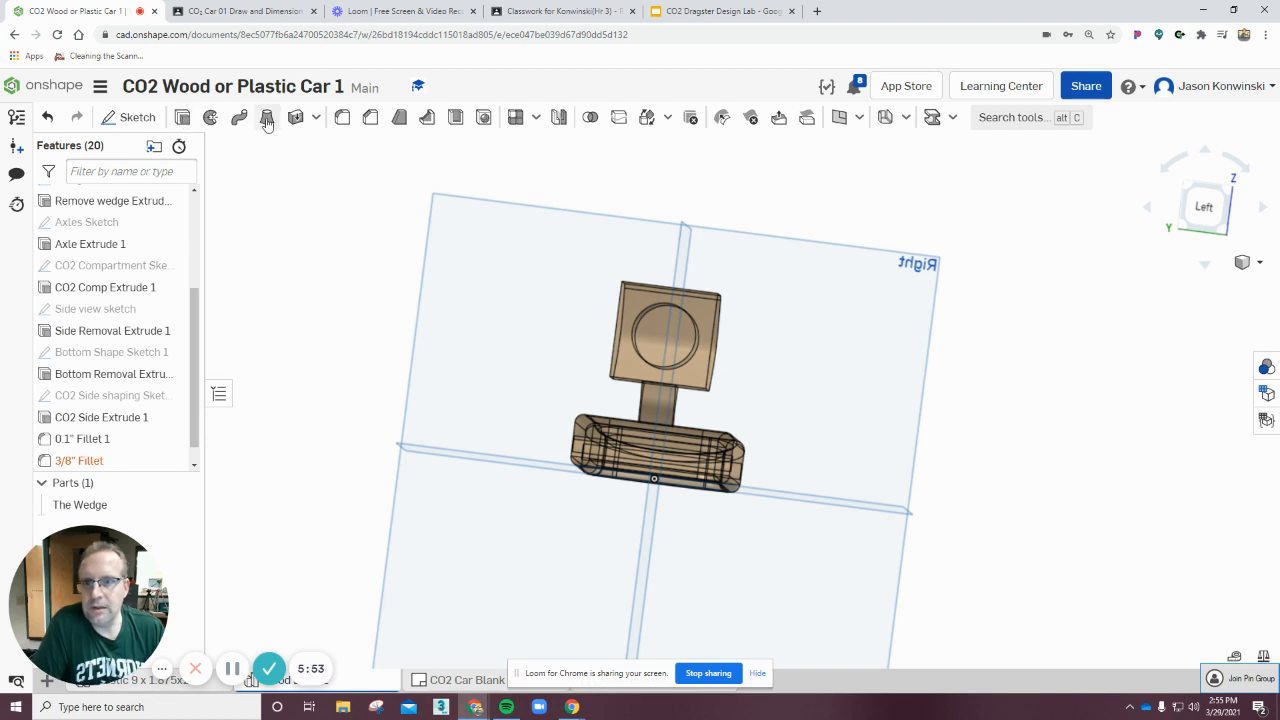
Reopen the 3/8" Fillet feature and select the first edge where the wedge joins the body.
{"action": "double_click", "coordinate": [104, 462]}
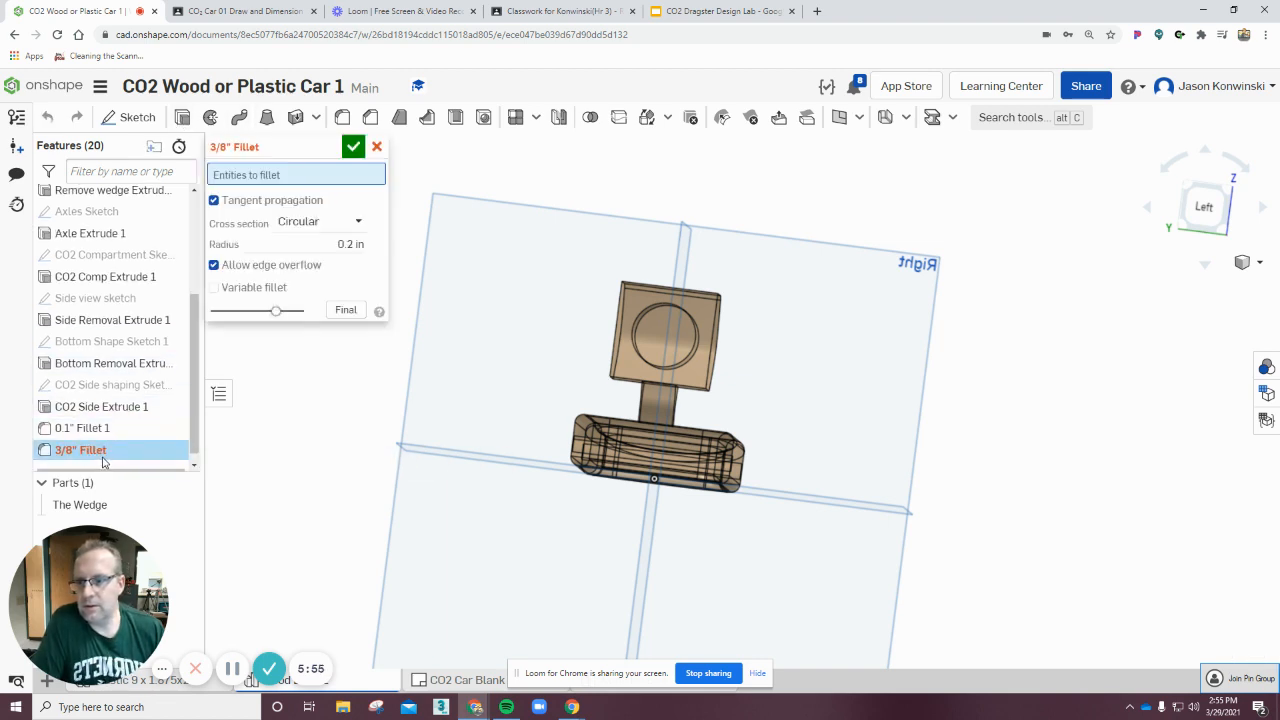
{"action": "right_click_drag", "start_coordinate": [840, 402], "coordinate": [817, 383]}
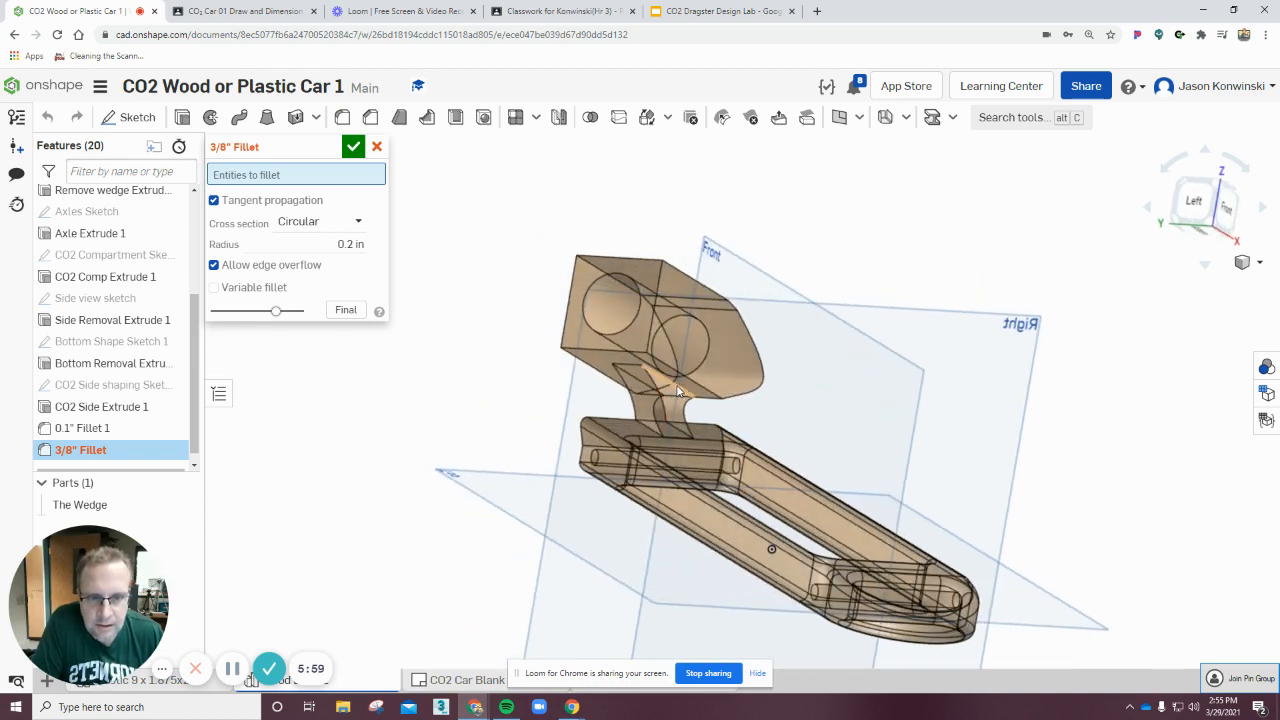
{"action": "left_click", "coordinate": [677, 390]}
{"action": "right_click_drag", "start_coordinate": [840, 272], "coordinate": [889, 286]}
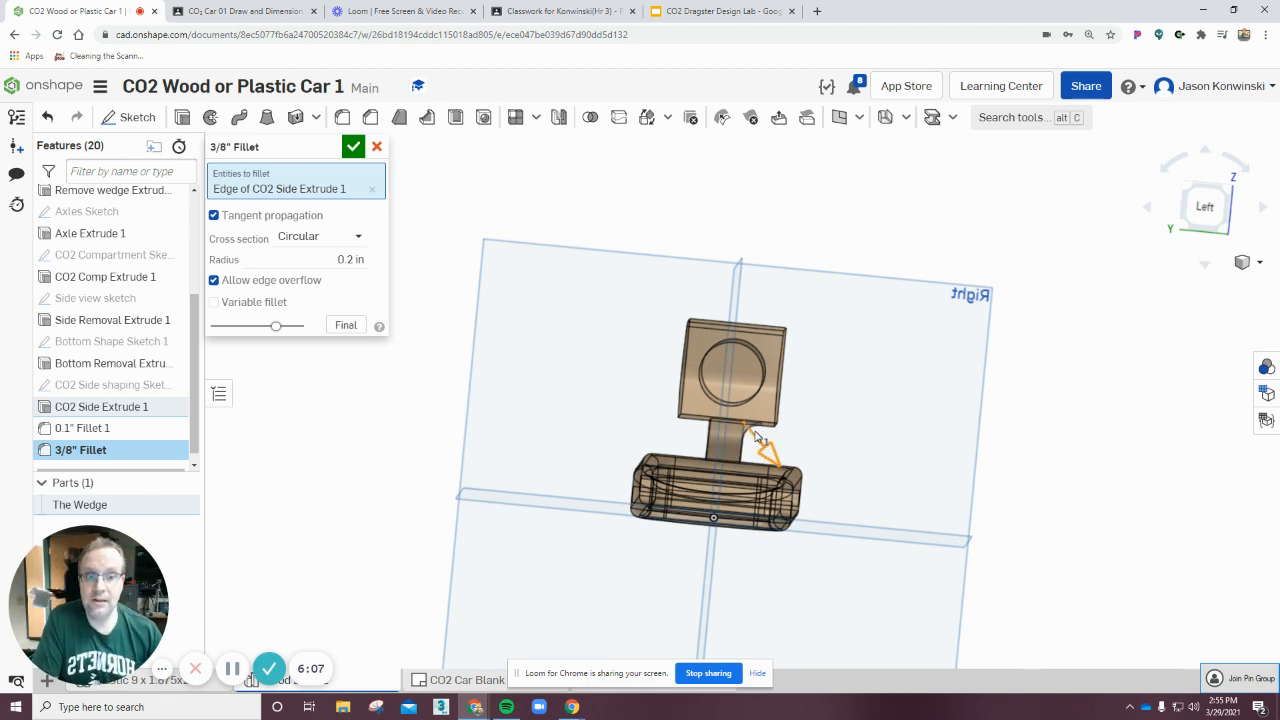
Add two more edges around the wedge joint to the 3/8" Fillet selection.
{"action": "right_click", "coordinate": [1082, 442]}
{"action": "key", "text": "Escape"}
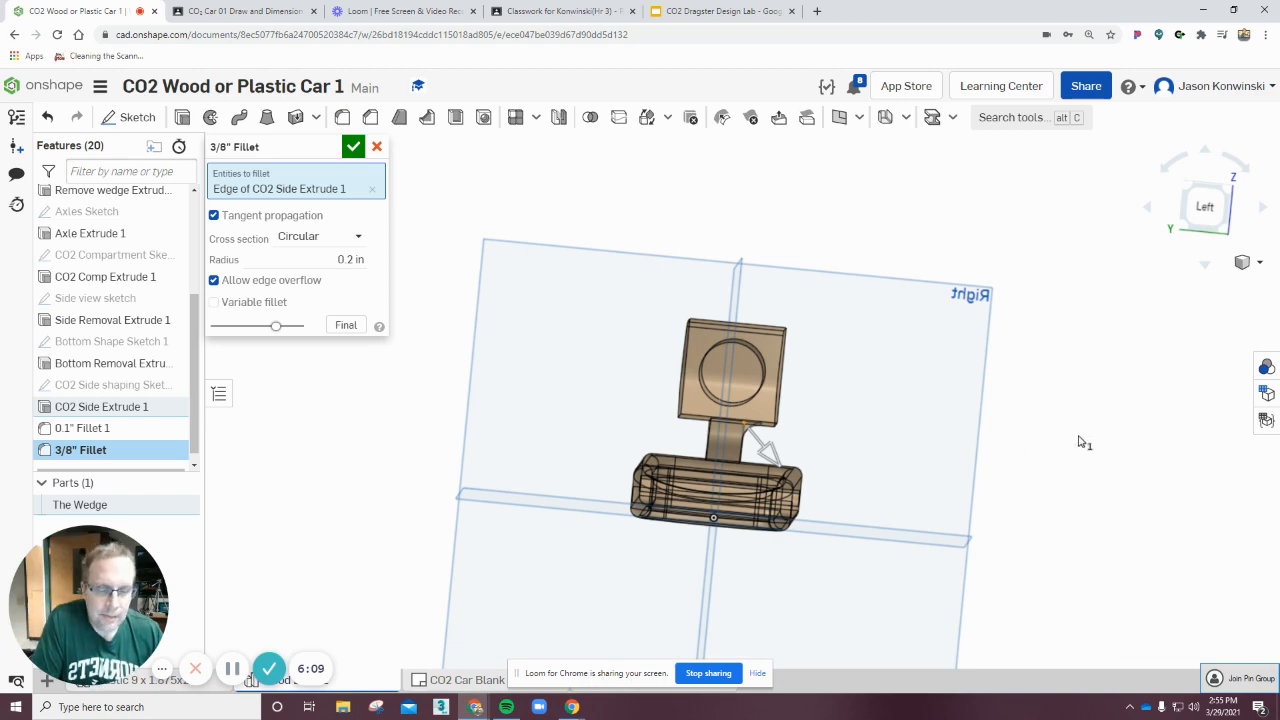
{"action": "mouse_move", "coordinate": [1082, 442]}
{"action": "right_mouse_down"}
{"action": "mouse_move", "coordinate": [1057, 428]}
{"action": "mouse_move", "coordinate": [1062, 414]}
{"action": "mouse_move", "coordinate": [1078, 420]}
{"action": "right_mouse_up"}
{"action": "right_click_drag", "start_coordinate": [495, 428], "coordinate": [540, 437]}
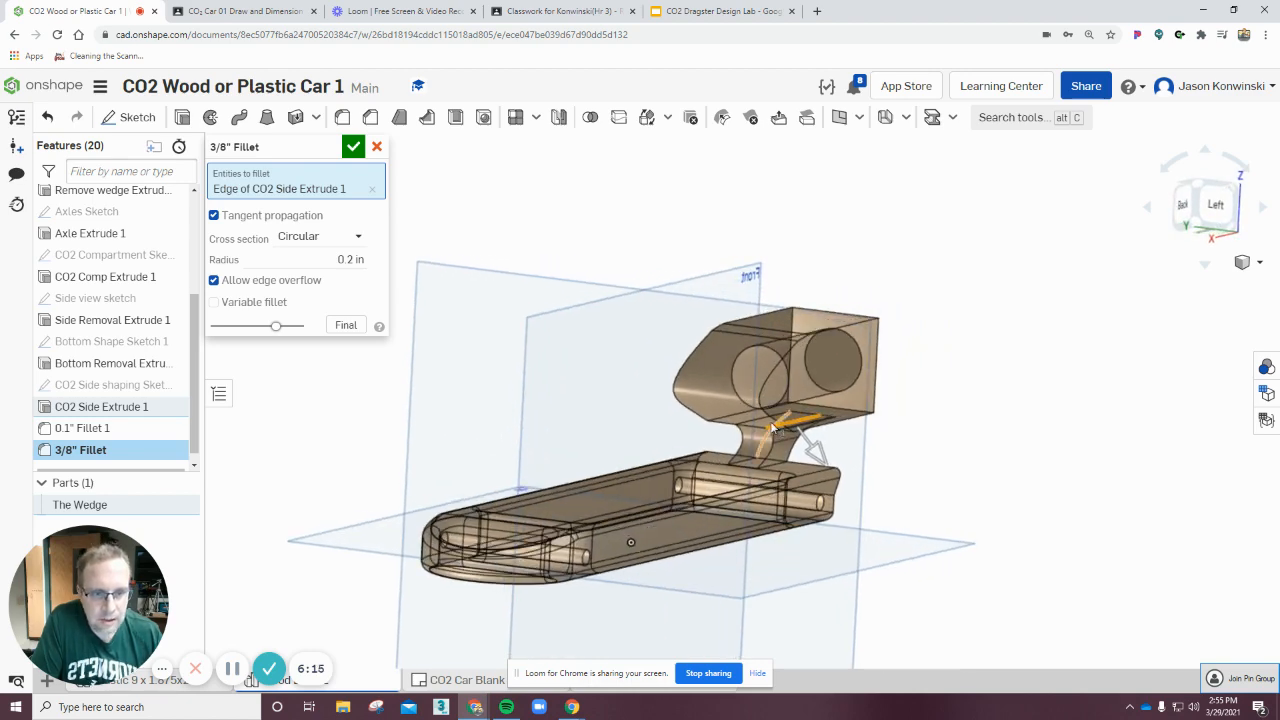
{"action": "left_click", "coordinate": [775, 426]}
{"action": "right_click_drag", "start_coordinate": [995, 448], "coordinate": [890, 425]}
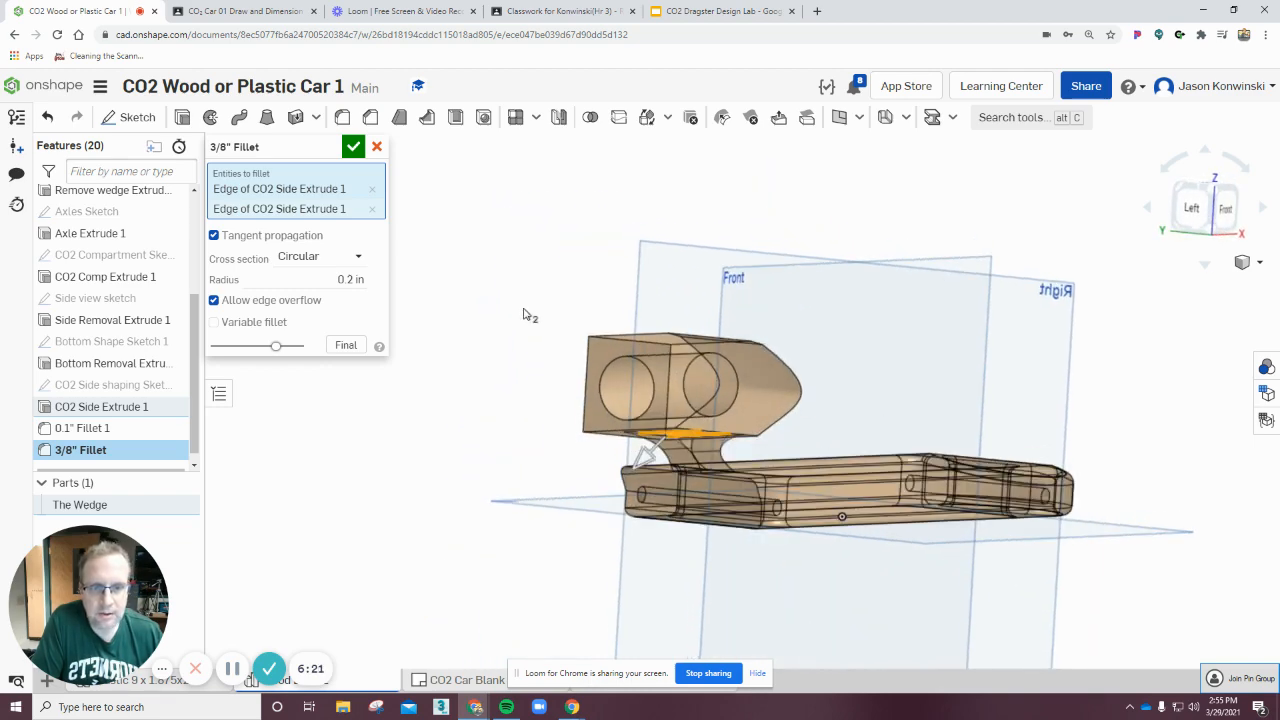
{"action": "left_click", "coordinate": [679, 344]}
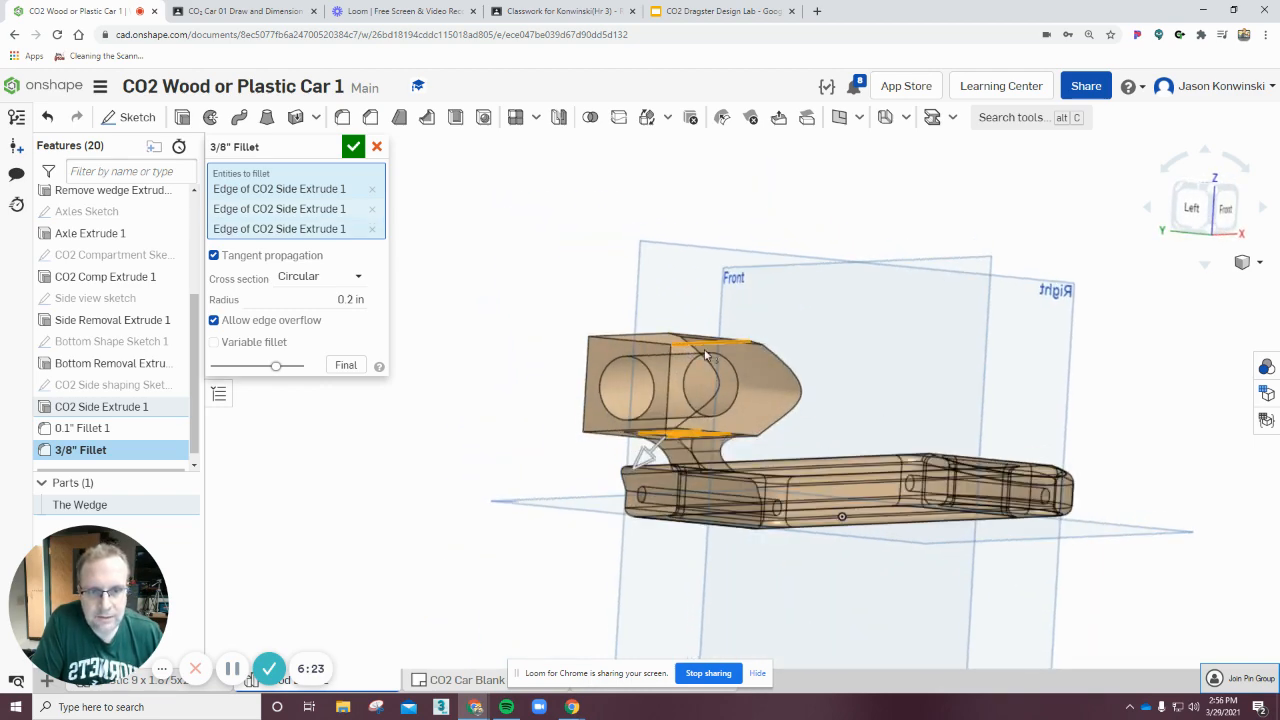
Add two more edges around the engine compartment block to the fillet selection.
{"action": "right_click_drag", "start_coordinate": [814, 597], "coordinate": [846, 600]}
{"action": "right_click_drag", "start_coordinate": [551, 449], "coordinate": [486, 449]}
{"action": "right_click_drag", "start_coordinate": [523, 497], "coordinate": [738, 304]}
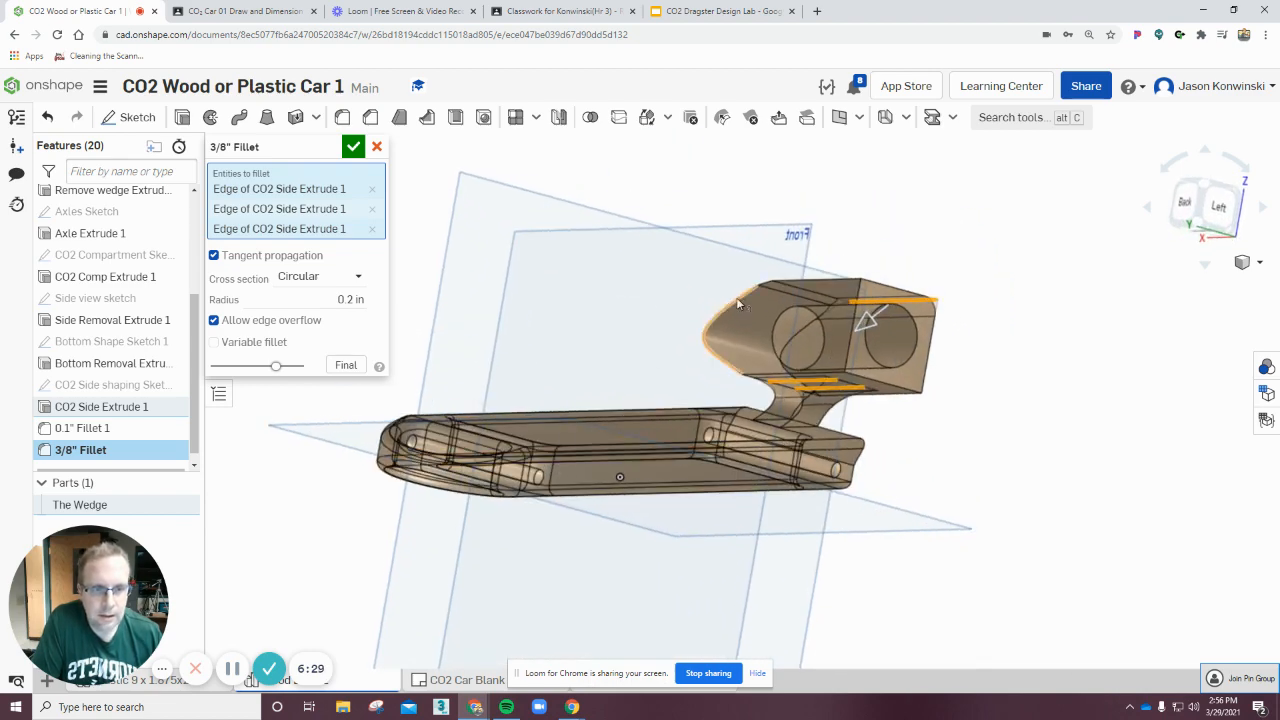
{"action": "left_click", "coordinate": [828, 278]}
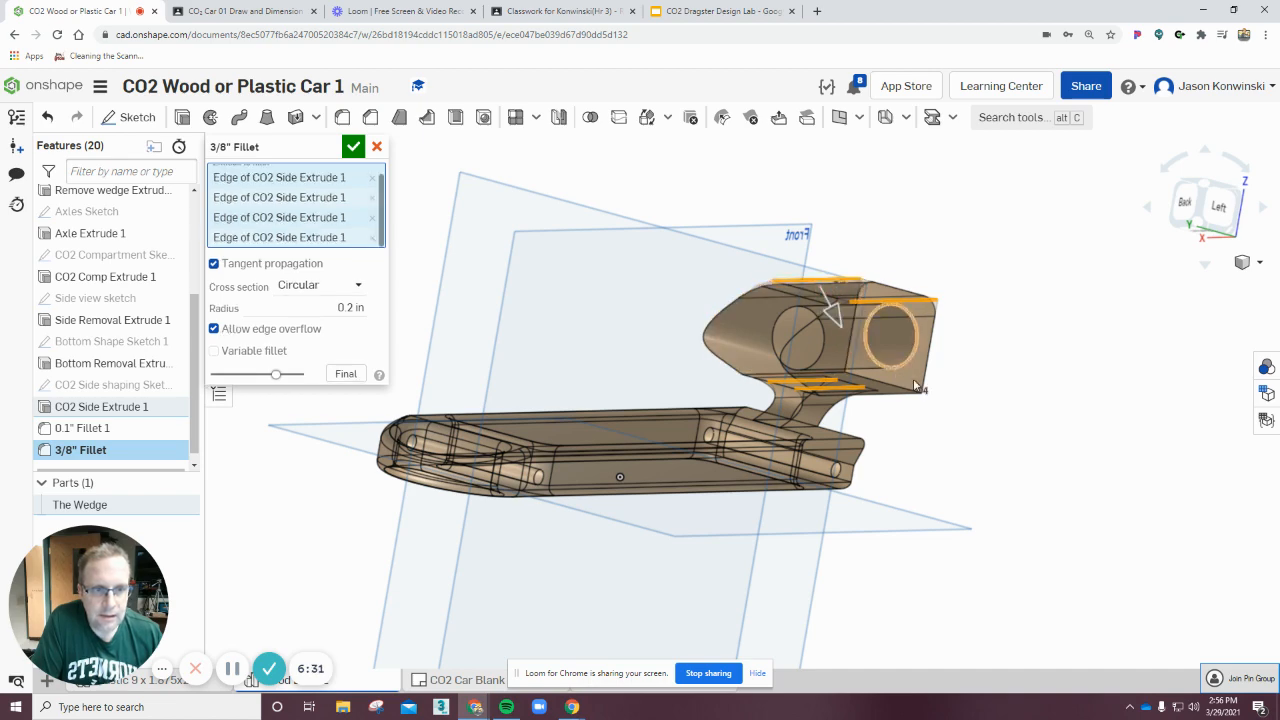
{"action": "right_click_drag", "start_coordinate": [996, 438], "coordinate": [1006, 429]}
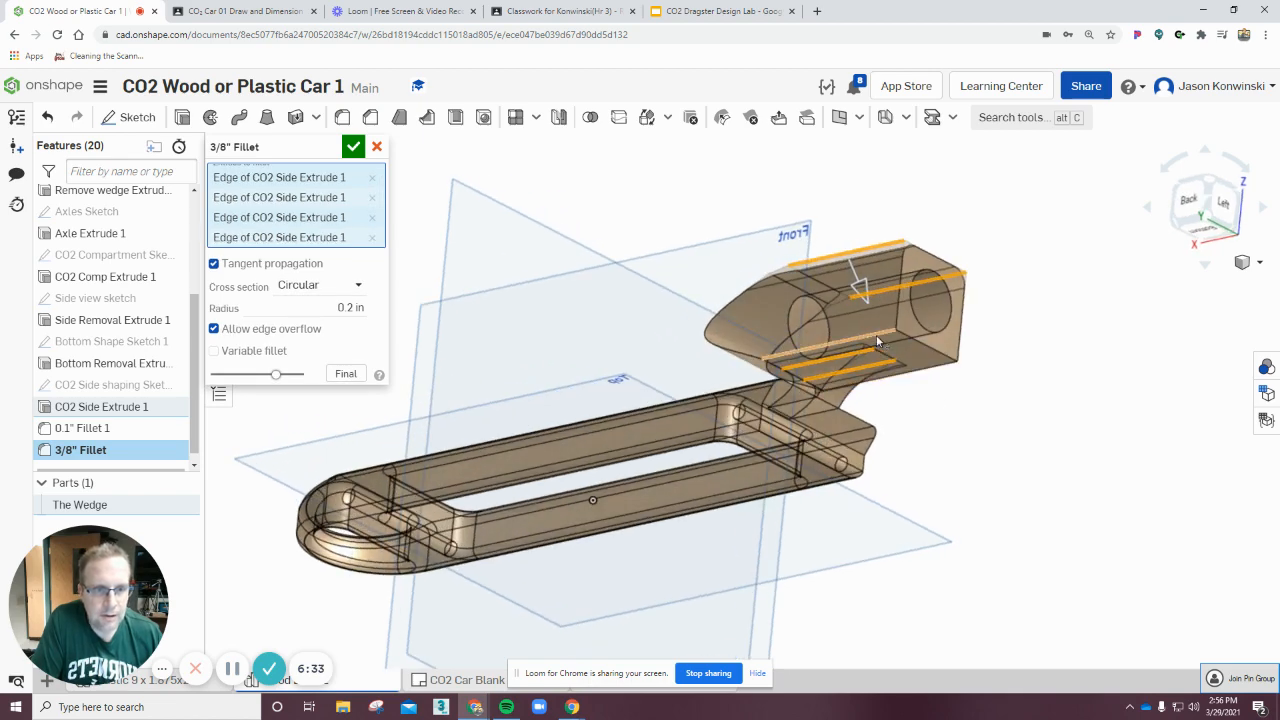
{"action": "left_click", "coordinate": [877, 333]}
Remove one of the selected edges from the fillet's entity list.
{"action": "right_click_drag", "start_coordinate": [1033, 385], "coordinate": [965, 395]}
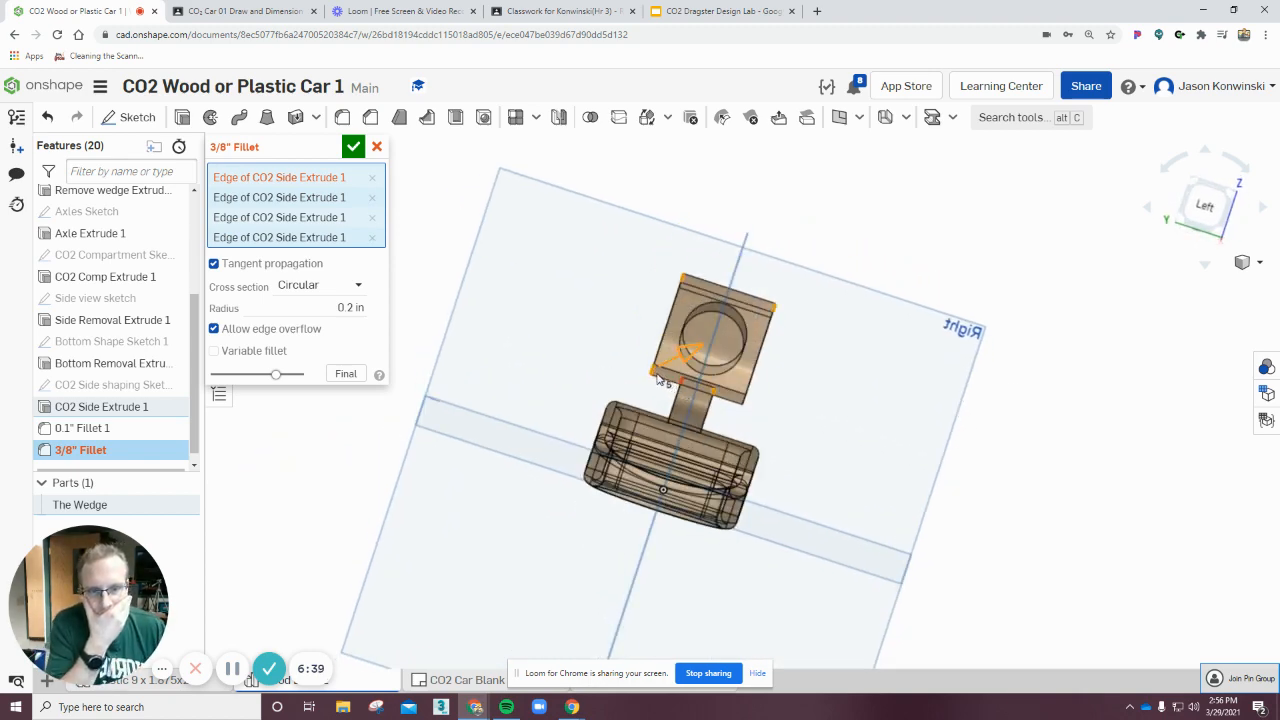
{"action": "right_click_drag", "start_coordinate": [949, 407], "coordinate": [915, 415]}
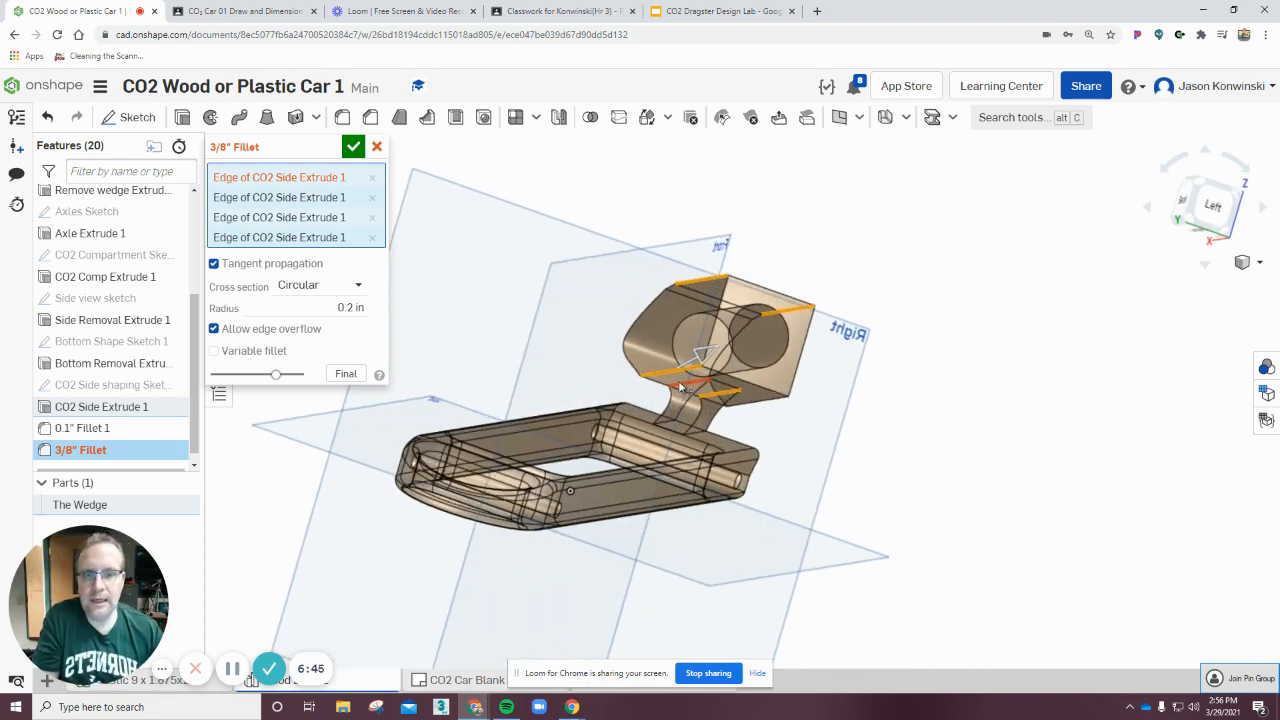
{"action": "right_click_drag", "start_coordinate": [969, 376], "coordinate": [950, 371]}
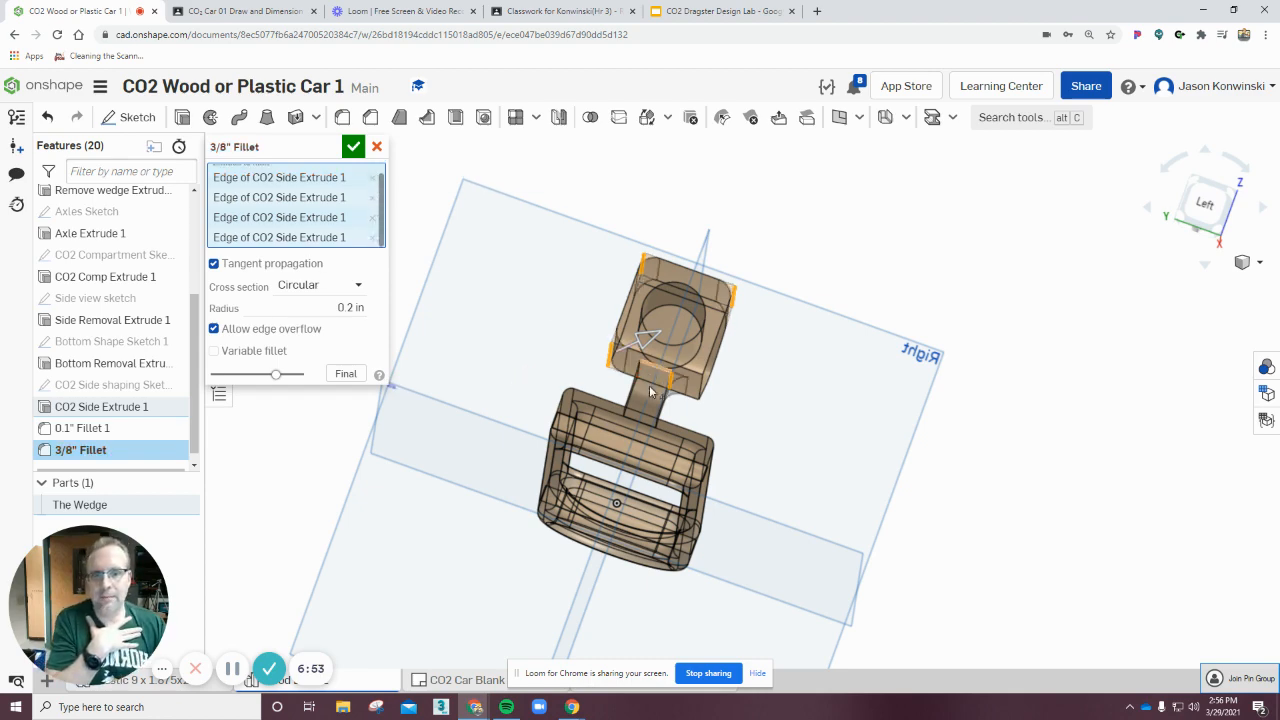
{"action": "mouse_move", "coordinate": [820, 419]}
{"action": "right_mouse_down"}
{"action": "mouse_move", "coordinate": [816, 431]}
{"action": "mouse_move", "coordinate": [821, 422]}
{"action": "right_mouse_up"}
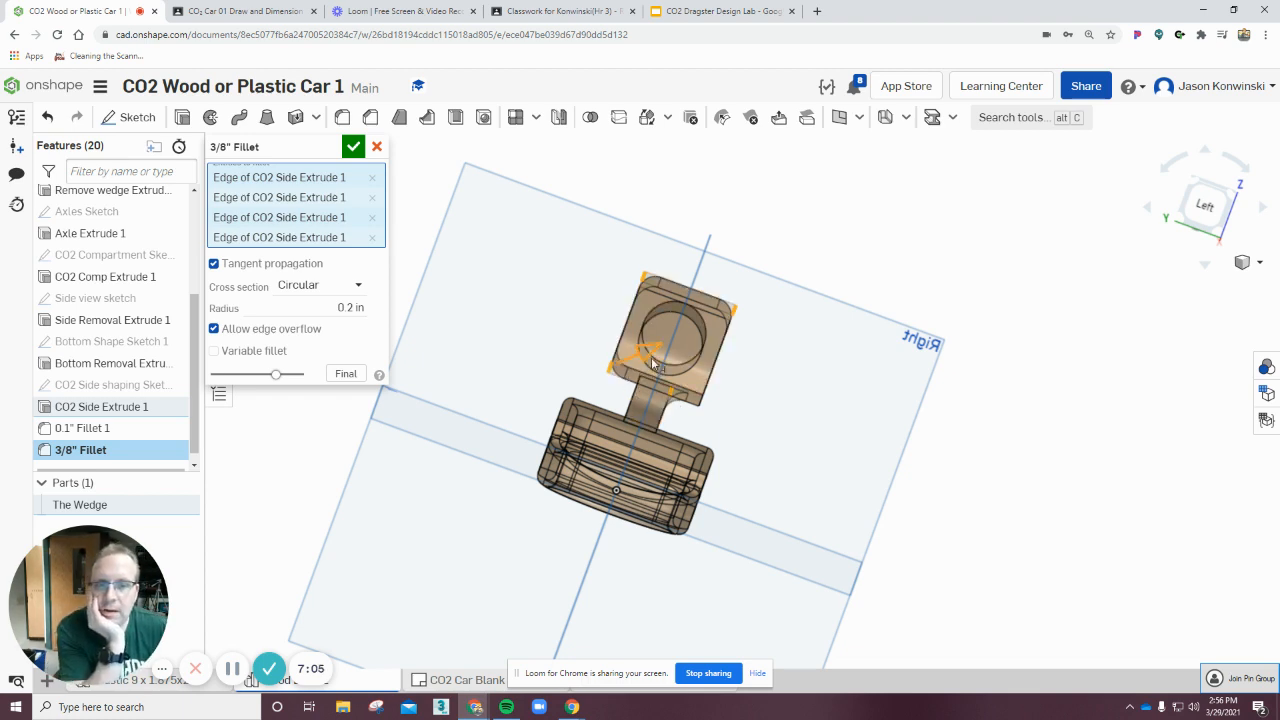
{"action": "left_click", "coordinate": [371, 178]}
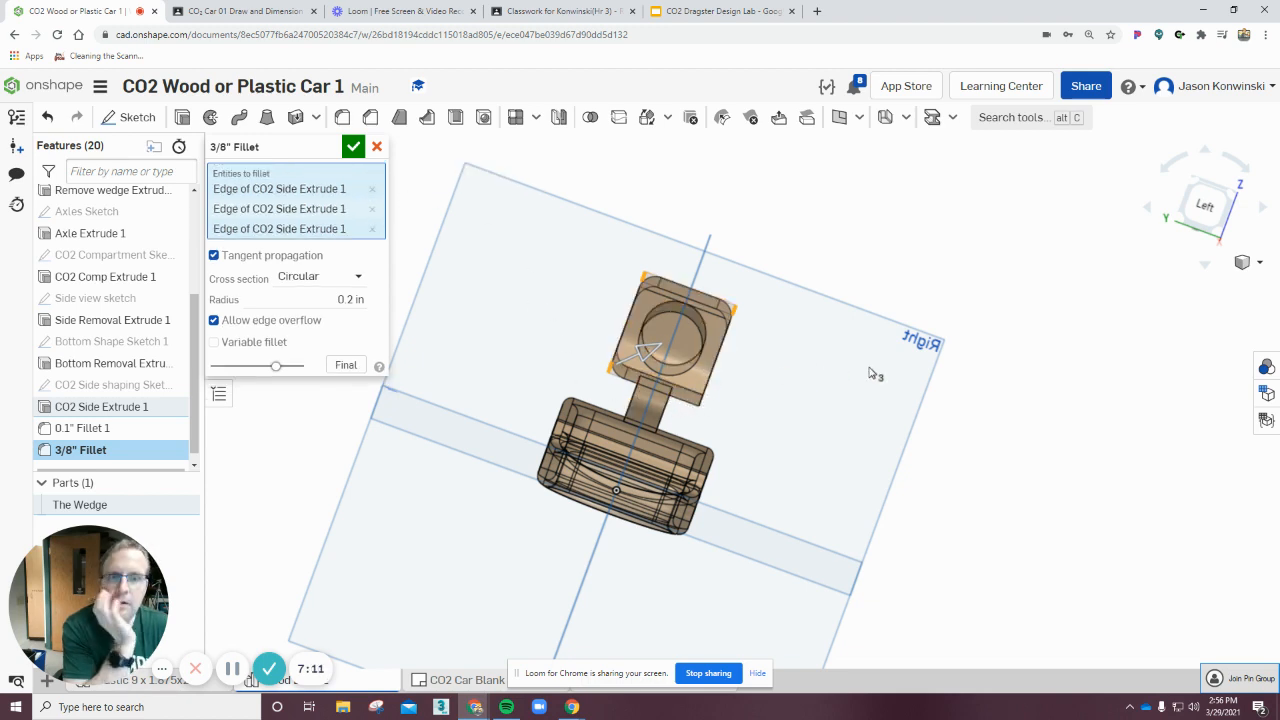
{"action": "right_click_drag", "start_coordinate": [800, 423], "coordinate": [697, 400]}
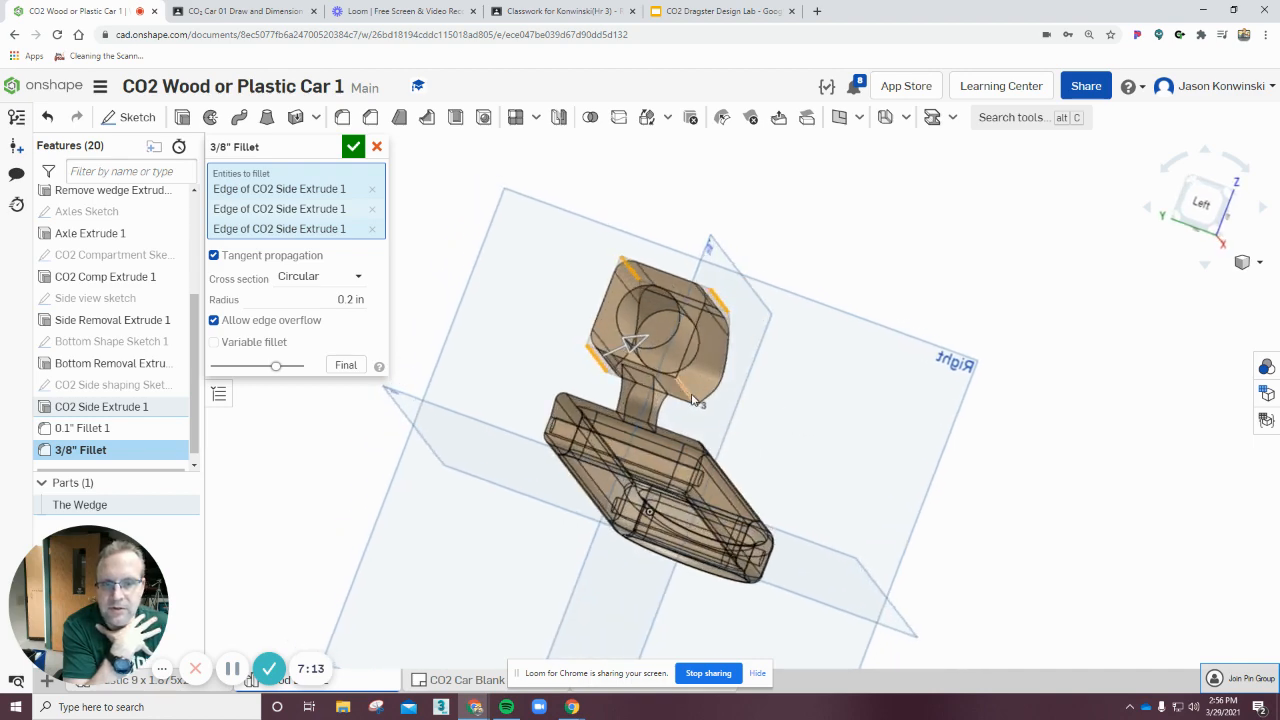
Add another edge at the wedge joint to the fillet and confirm the feature.
{"action": "left_click", "coordinate": [690, 398]}
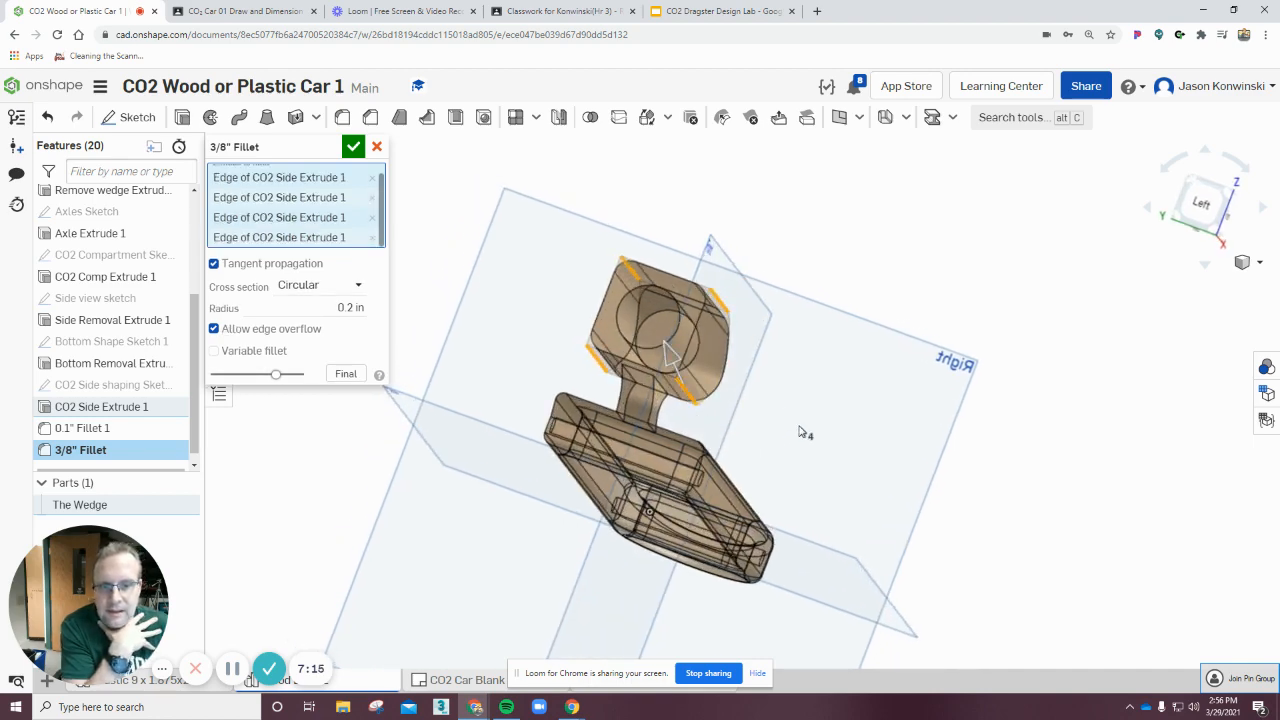
{"action": "right_click_drag", "start_coordinate": [803, 434], "coordinate": [760, 410]}
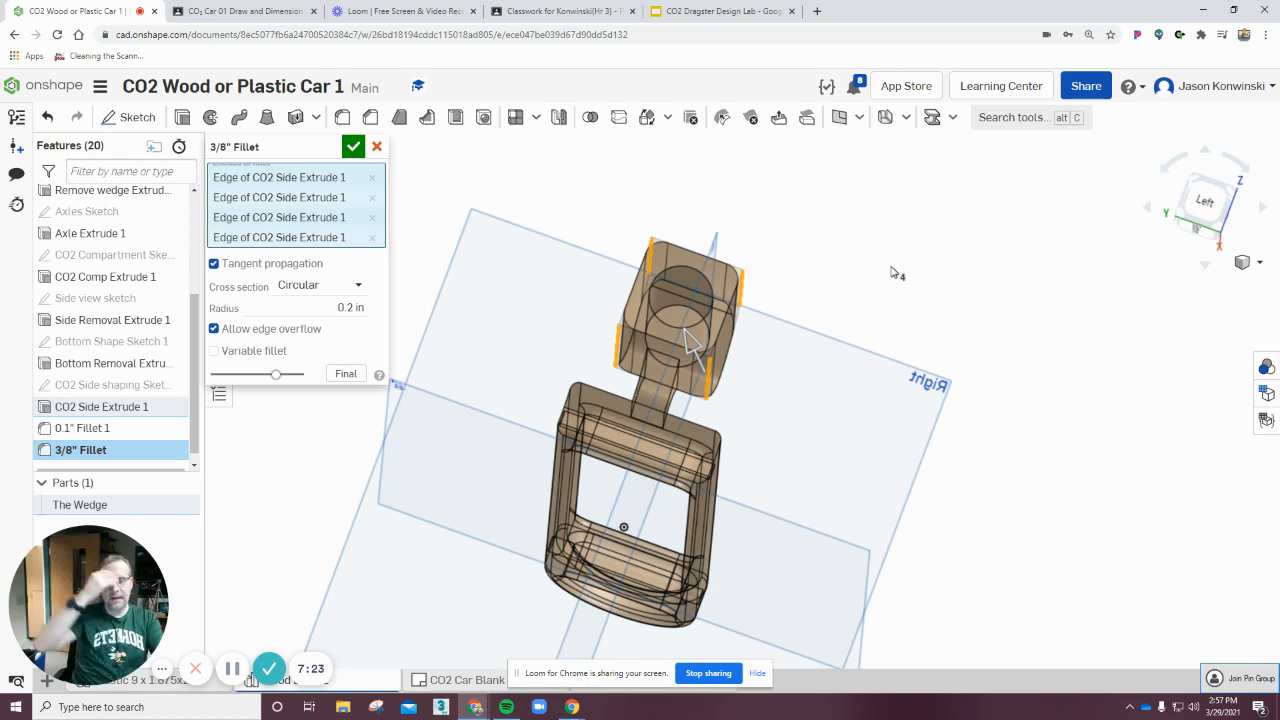
{"action": "left_click", "coordinate": [353, 147]}
{"action": "right_click_drag", "start_coordinate": [955, 351], "coordinate": [780, 396]}
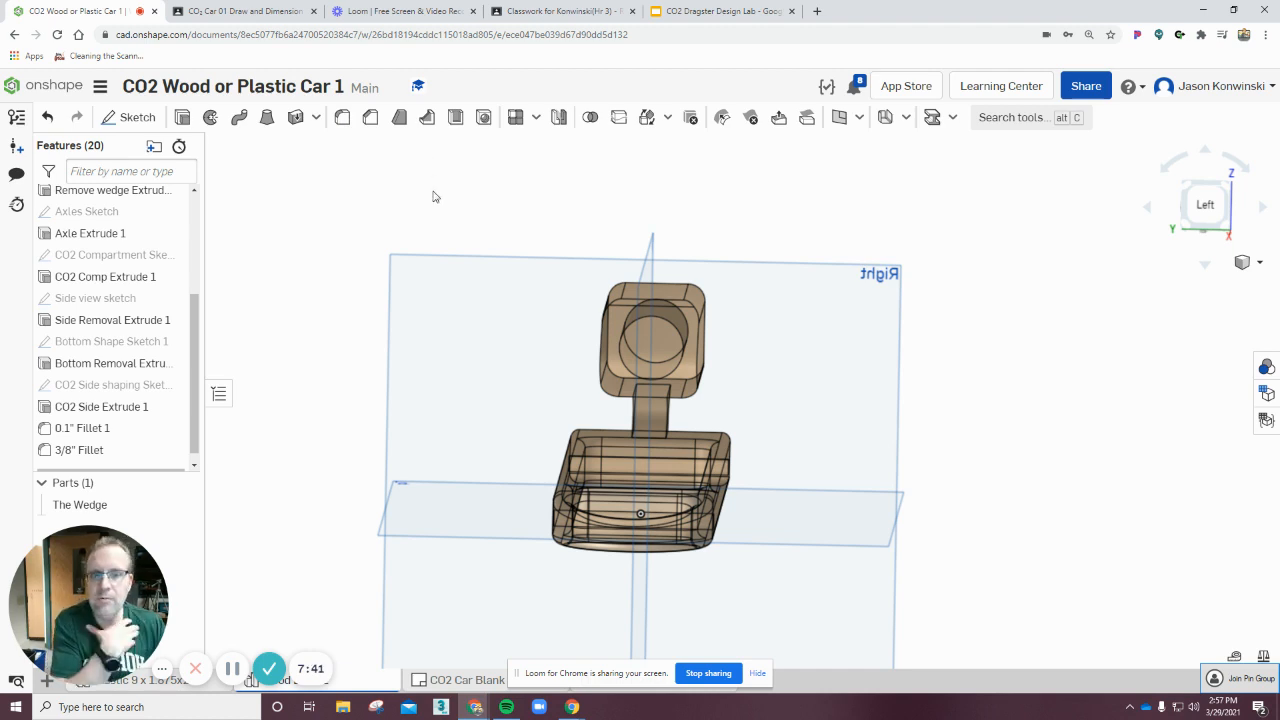
Create a Chamfer feature named Engine comp Chamfer and move it to the end of the feature list.
{"action": "left_click", "coordinate": [372, 120]}
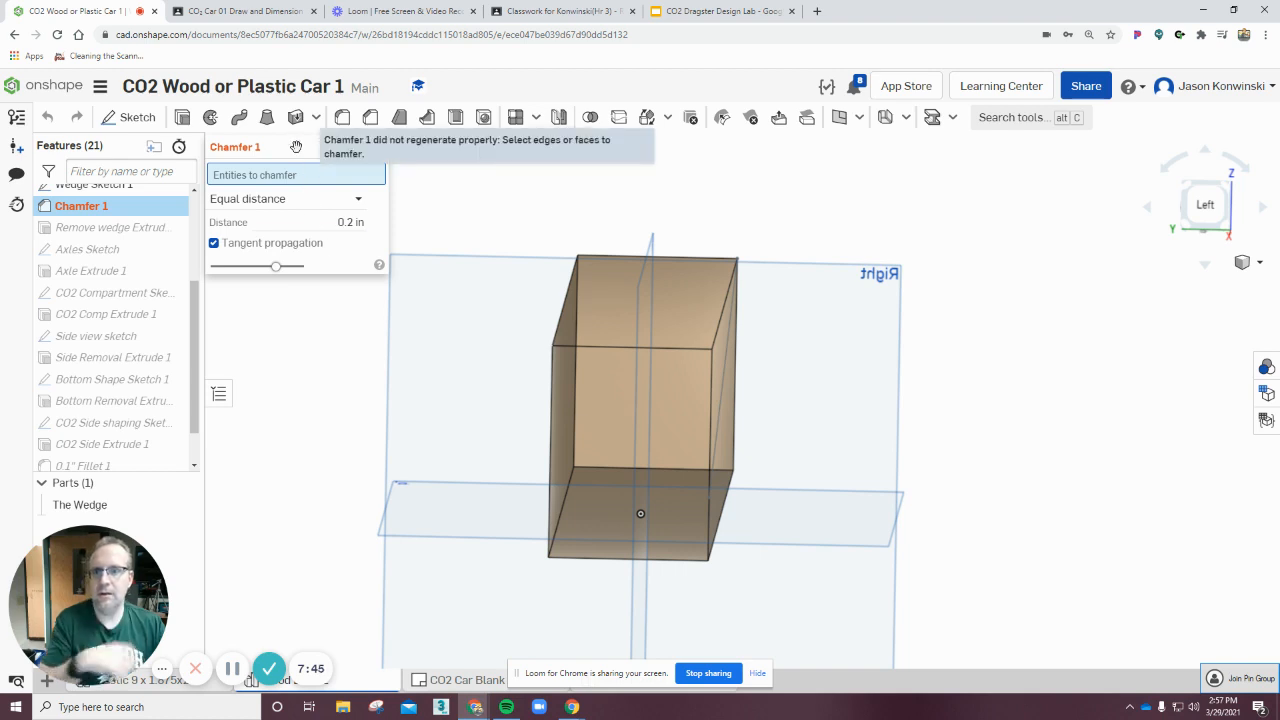
{"action": "left_click", "coordinate": [331, 147]}
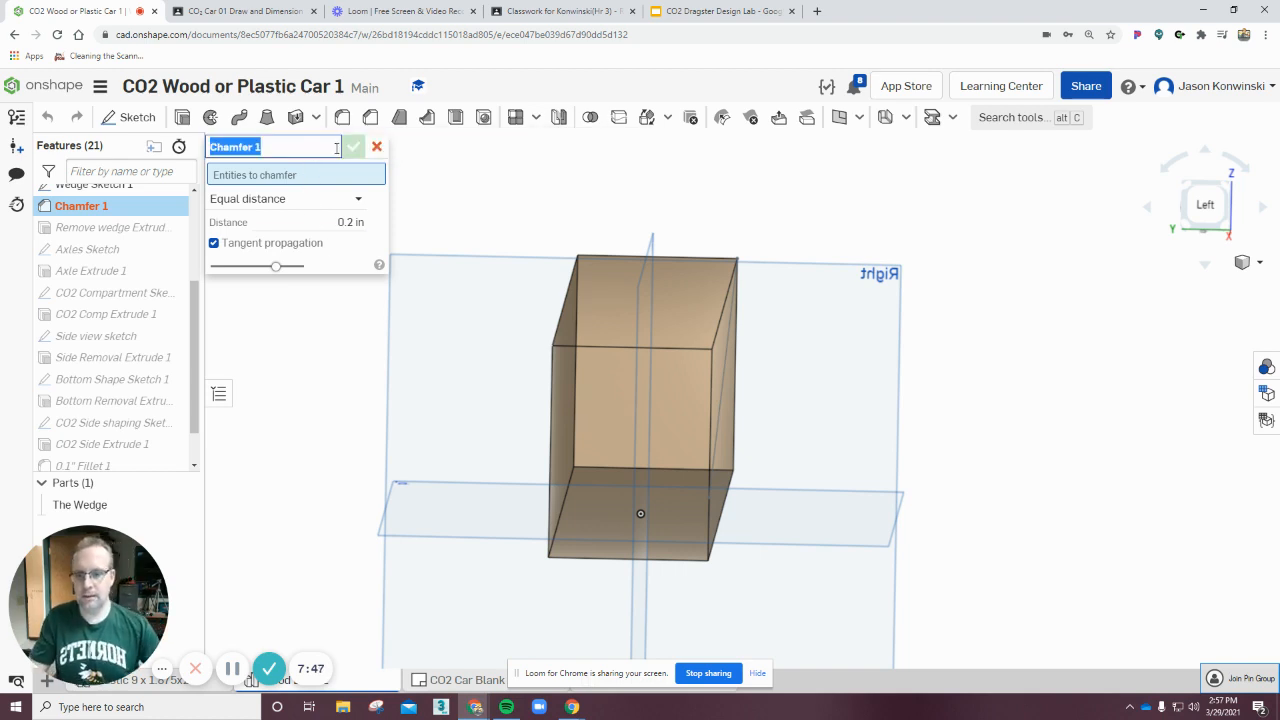
{"action": "type", "text": "Engine comp"}
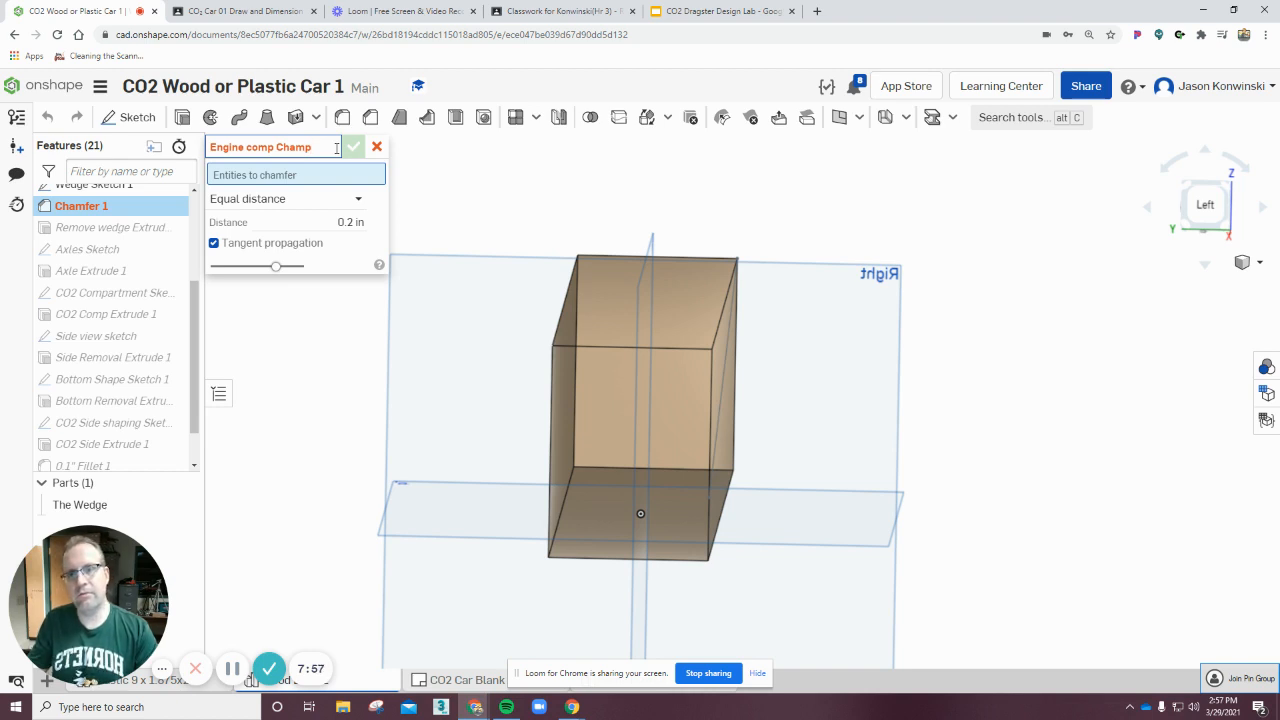
{"action": "key", "text": "Return"}
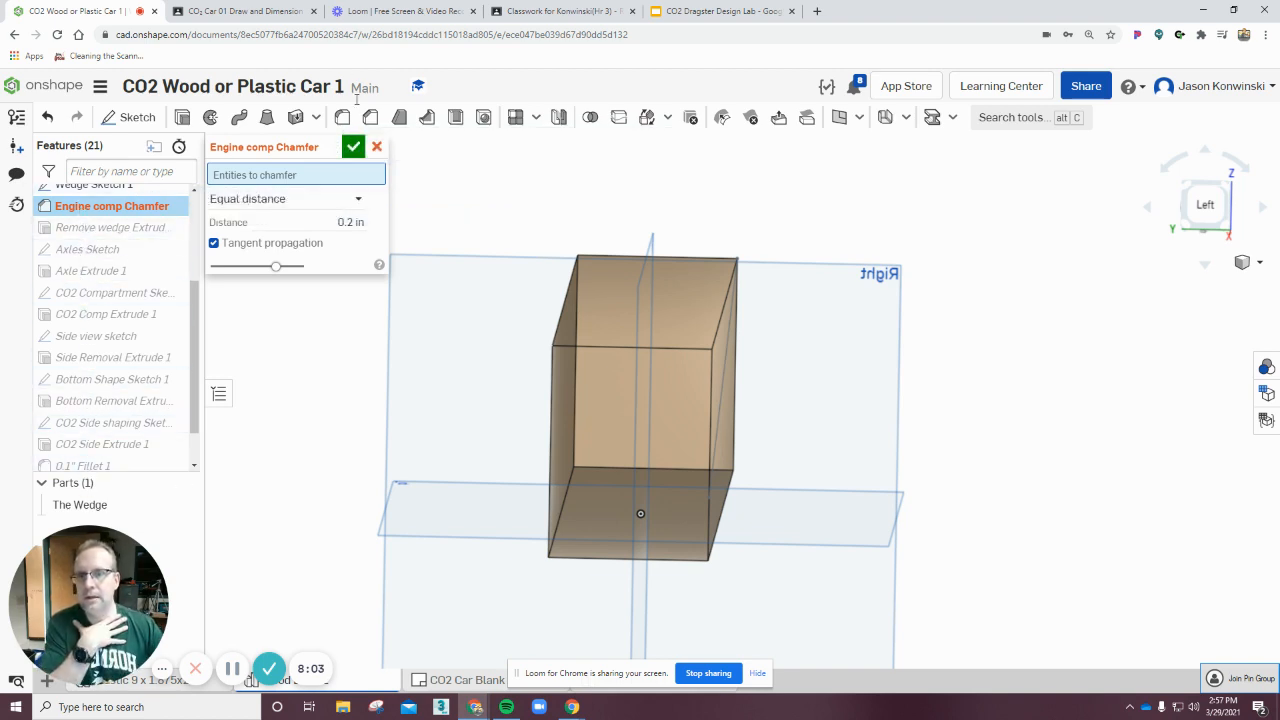
{"action": "left_click", "coordinate": [353, 146]}
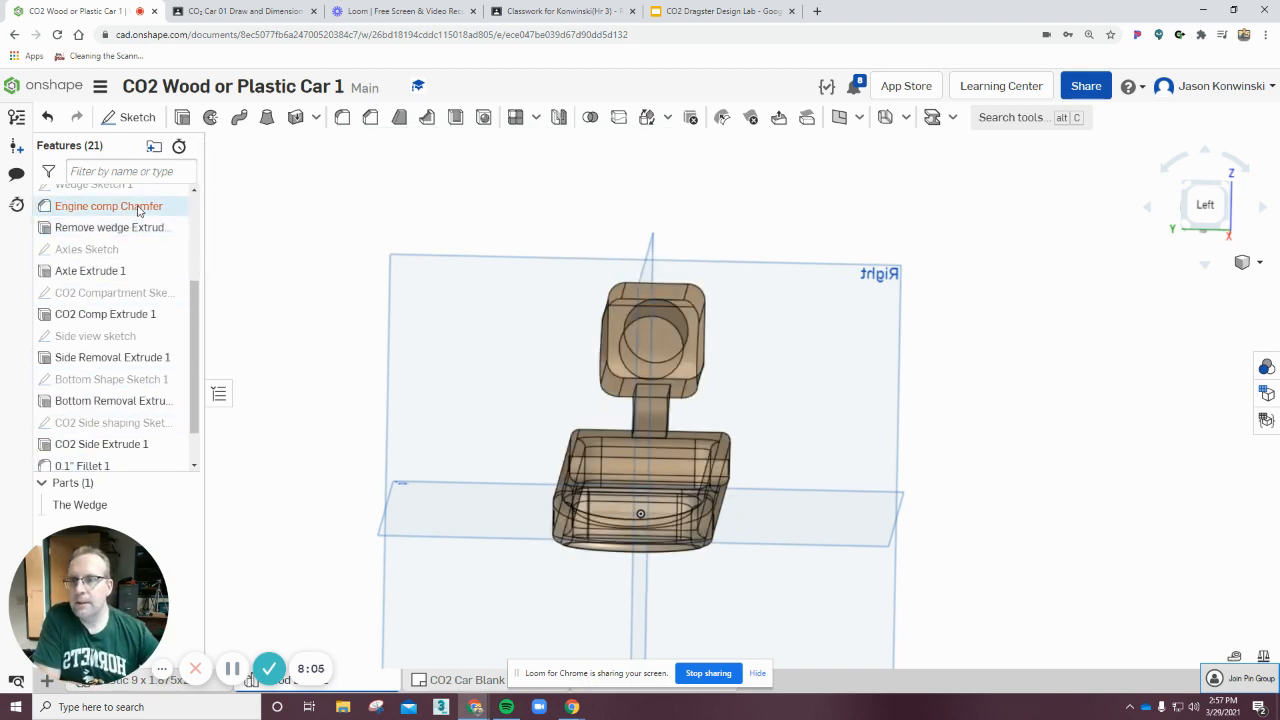
{"action": "left_click_drag", "start_coordinate": [139, 209], "coordinate": [123, 462]}
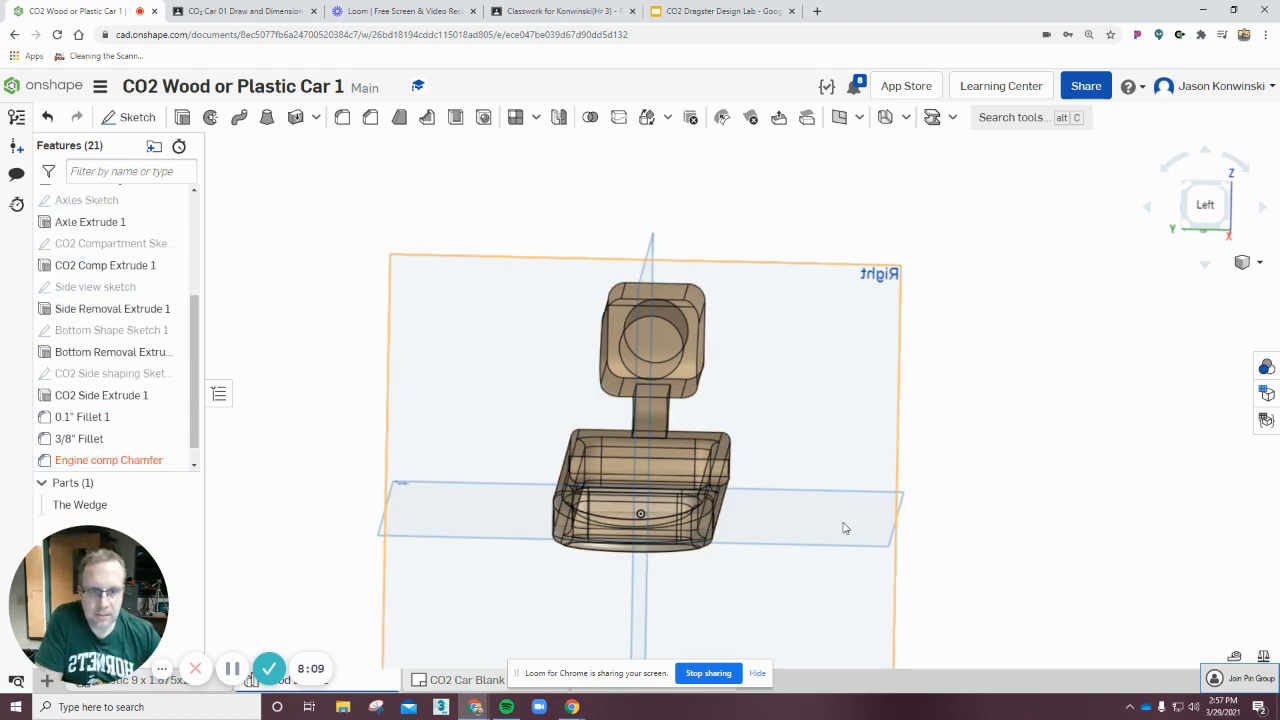
{"action": "right_click_drag", "start_coordinate": [939, 448], "coordinate": [960, 440]}
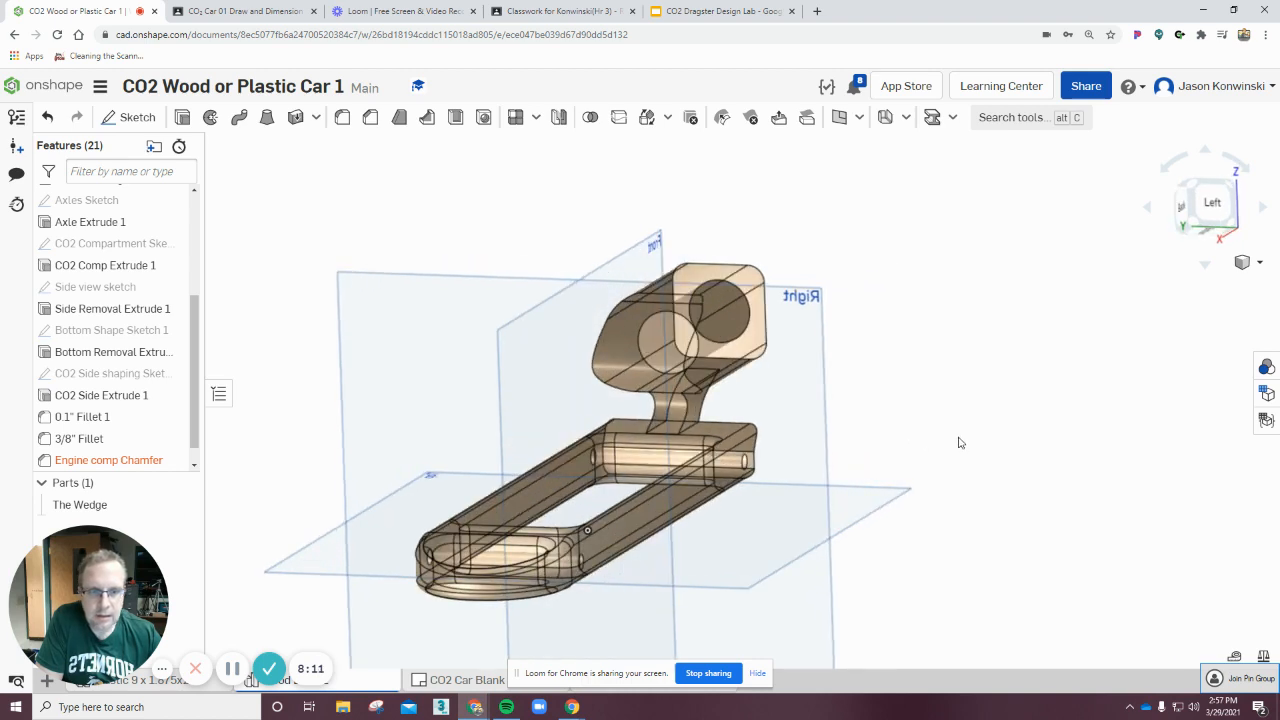
Reopen Engine comp Chamfer and select an edge where the engine compartment meets the wedge joint.
{"action": "double_click", "coordinate": [124, 463]}
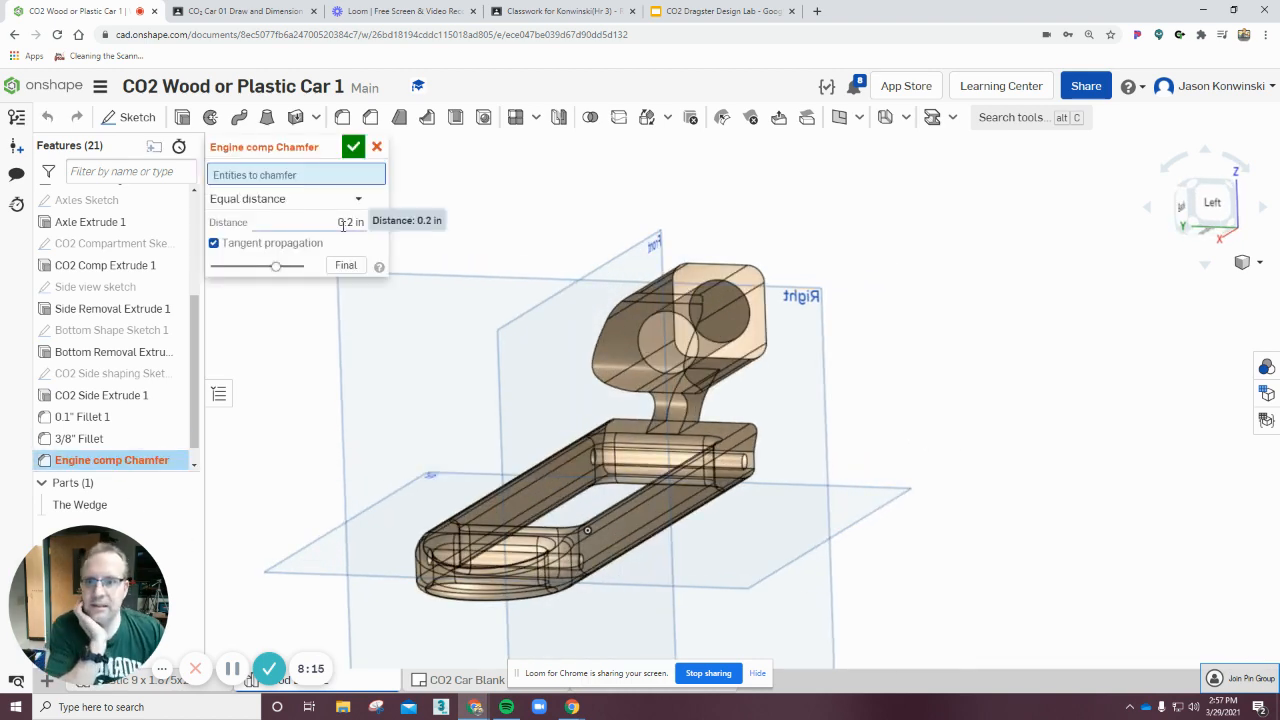
{"action": "left_click", "coordinate": [665, 385]}
{"action": "key", "text": "shift+3"}
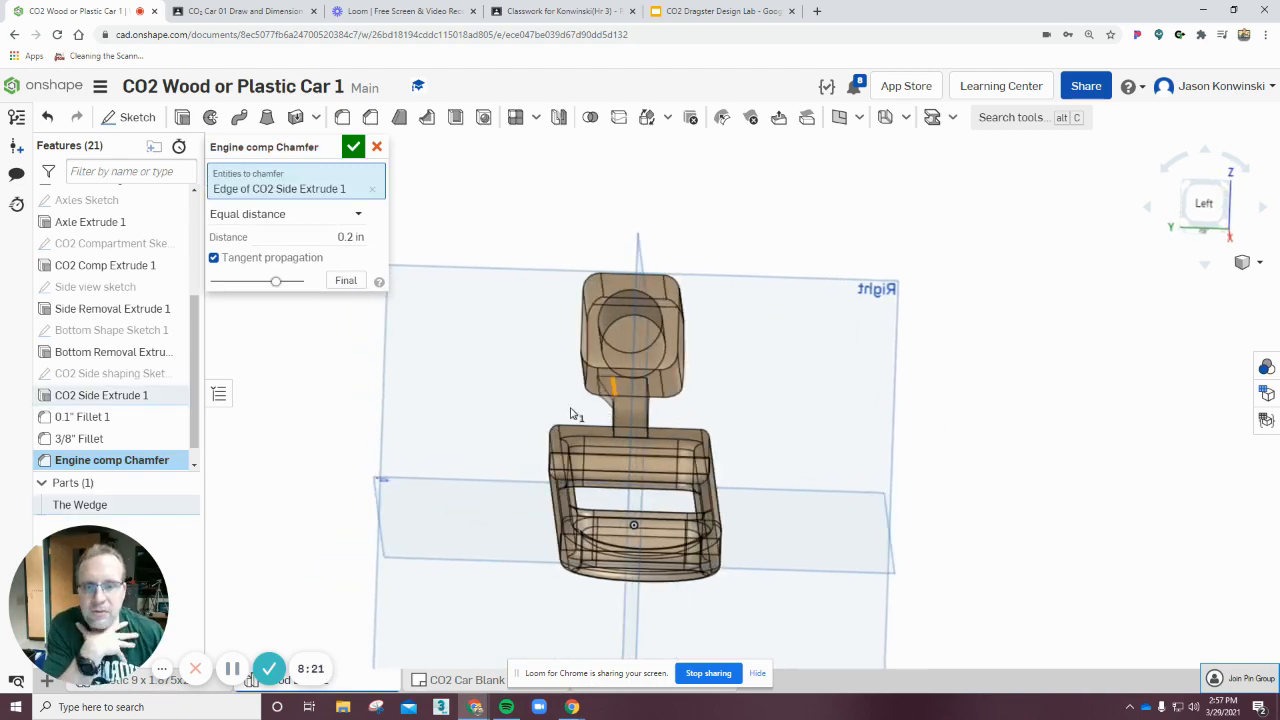
{"action": "right_click_drag", "start_coordinate": [519, 383], "coordinate": [596, 384]}
{"action": "scroll", "coordinate": [596, 384], "scroll_direction": "up", "scroll_amount": 5}
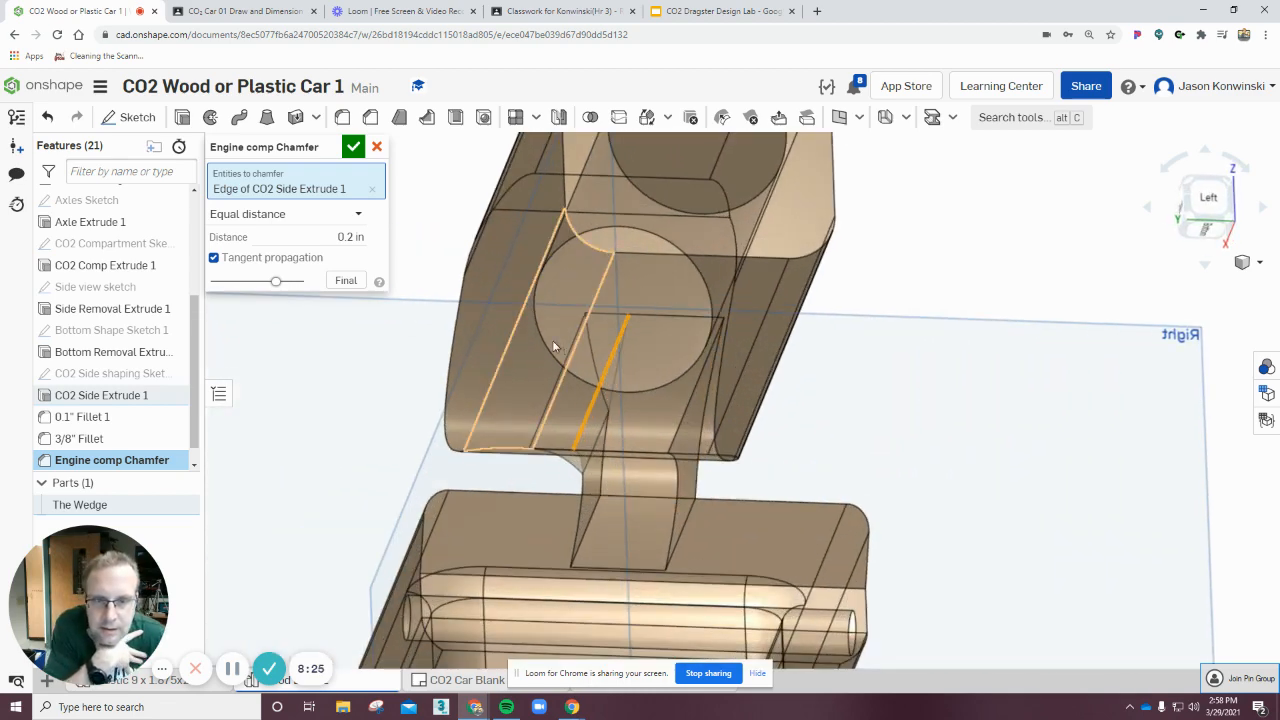
Set the chamfer distance to 1/6 in.
{"action": "key", "text": "shift+3"}
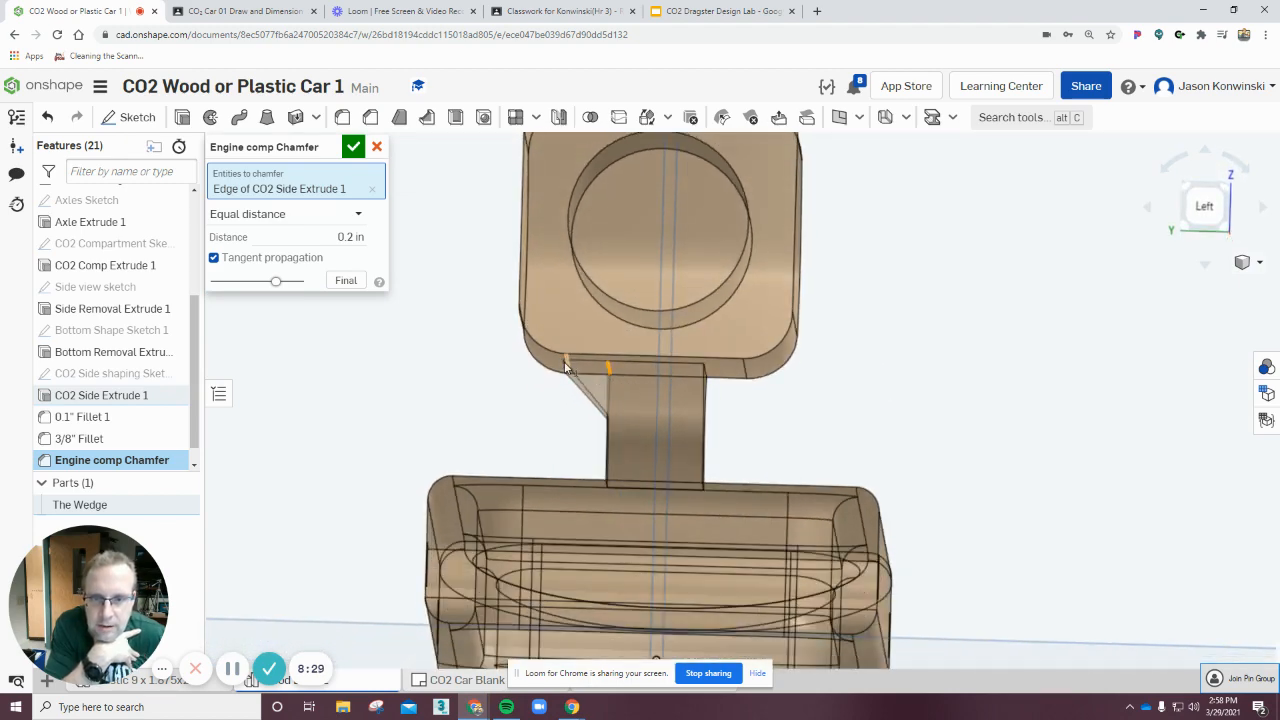
{"action": "left_click", "coordinate": [356, 238]}
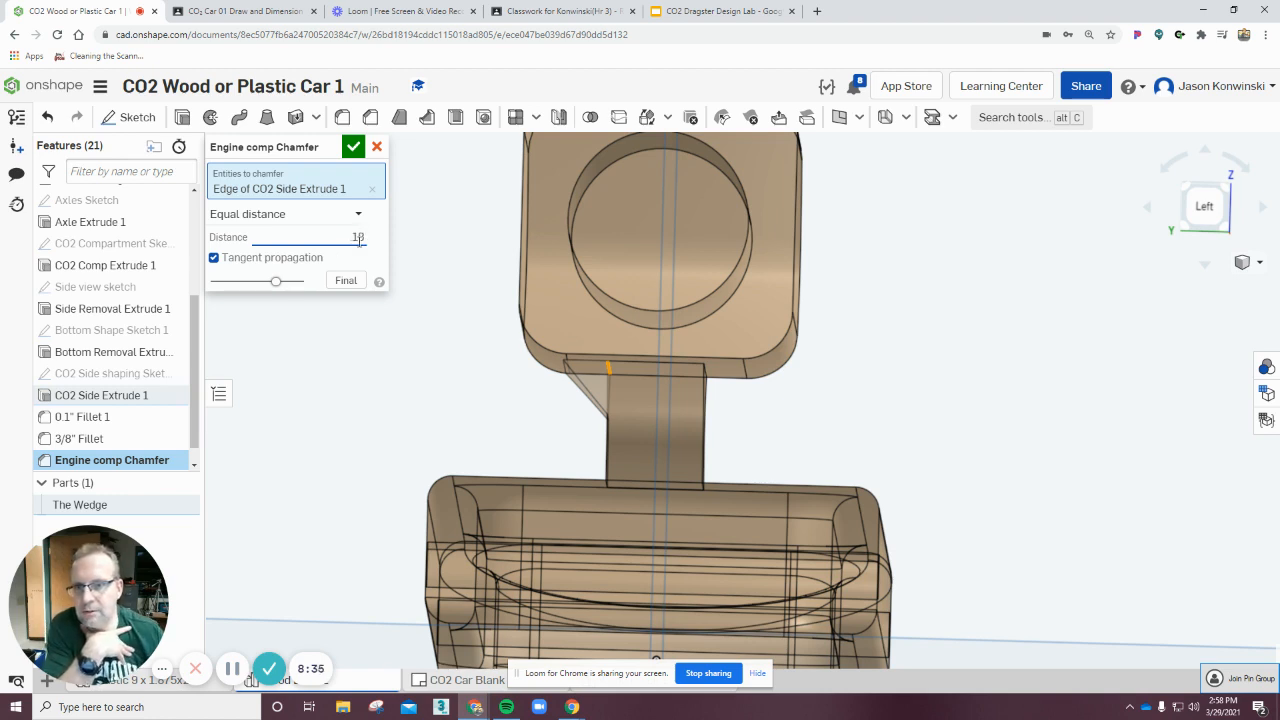
{"action": "key", "text": "Return"}
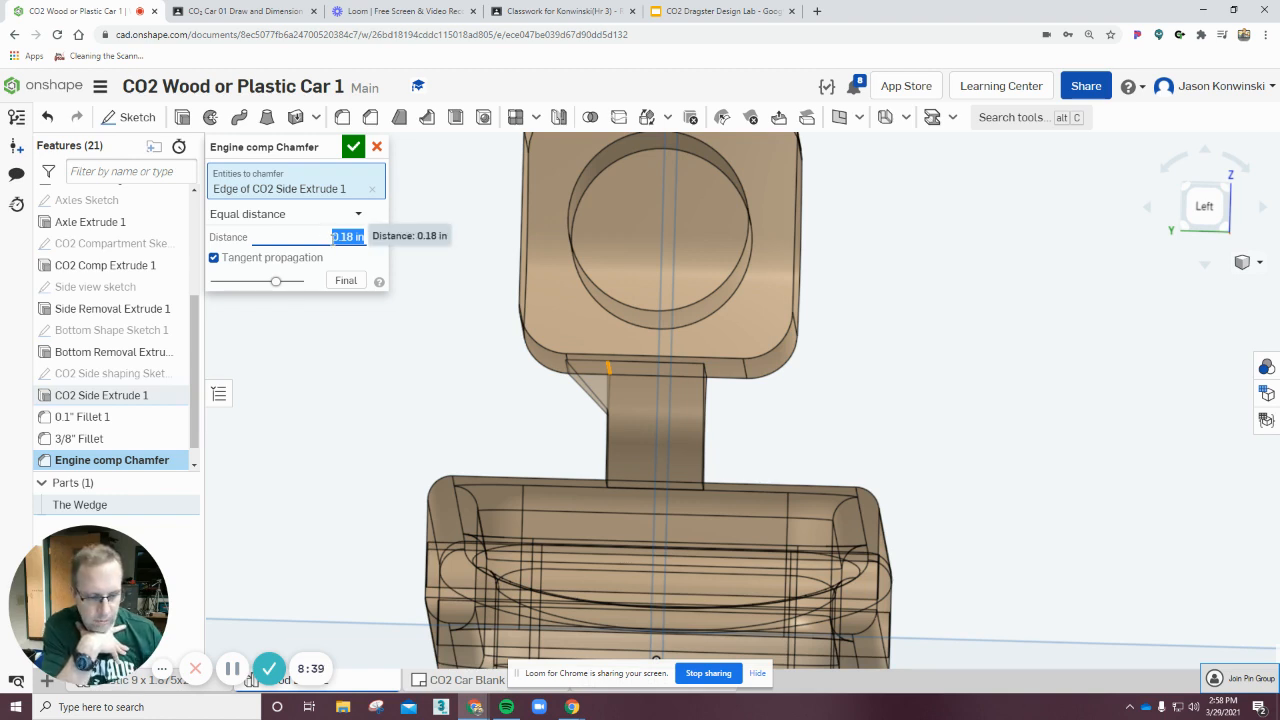
{"action": "type", "text": "1/6"}
{"action": "key", "text": "Return"}
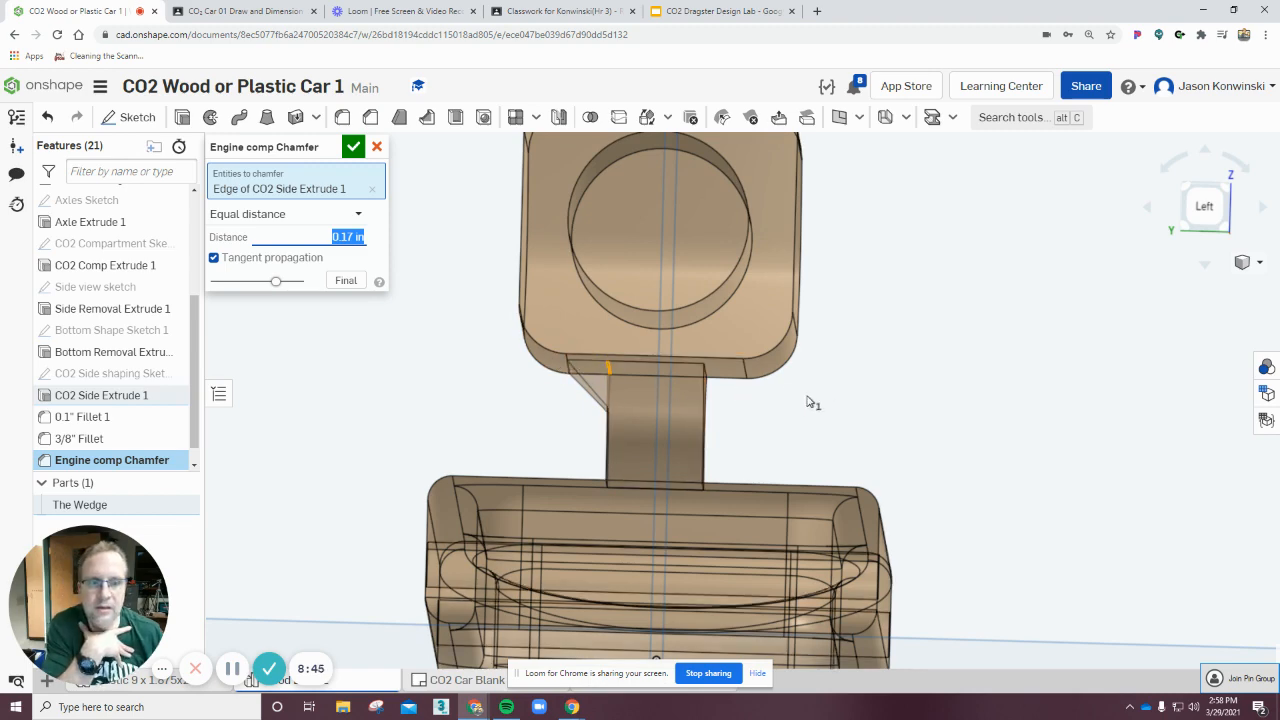
Add the opposite engine compartment edge to the chamfer selection.
{"action": "right_click_drag", "start_coordinate": [876, 400], "coordinate": [858, 400]}
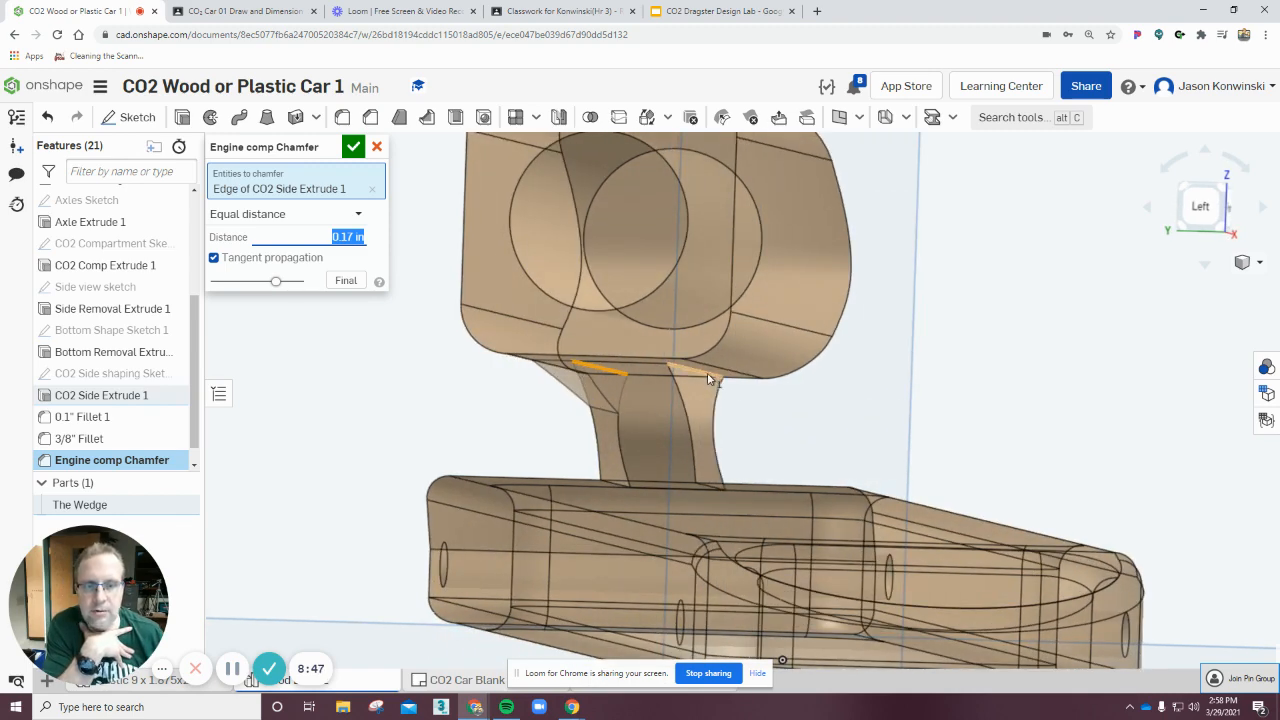
{"action": "left_click", "coordinate": [708, 378]}
{"action": "right_click_drag", "start_coordinate": [1090, 415], "coordinate": [1041, 378]}
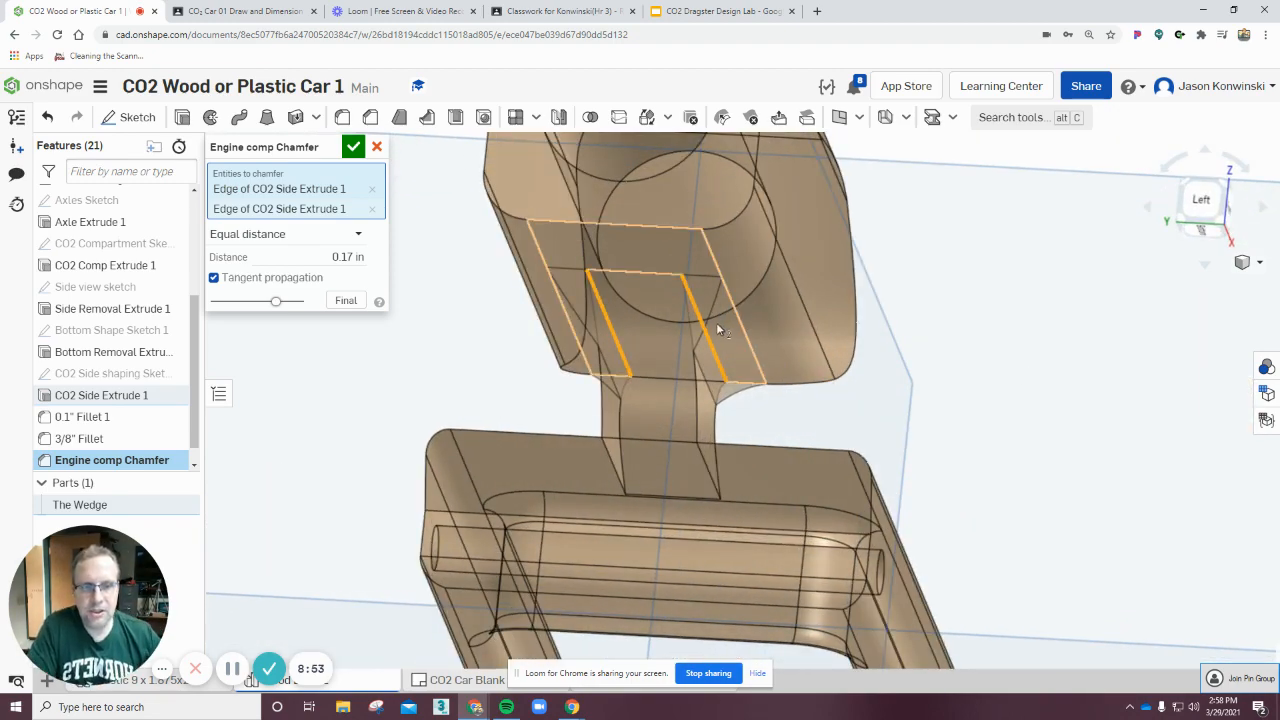
Try adding two more engine compartment edges to the chamfer selection and apply the chamfer.
{"action": "right_click_drag", "start_coordinate": [903, 376], "coordinate": [720, 373]}
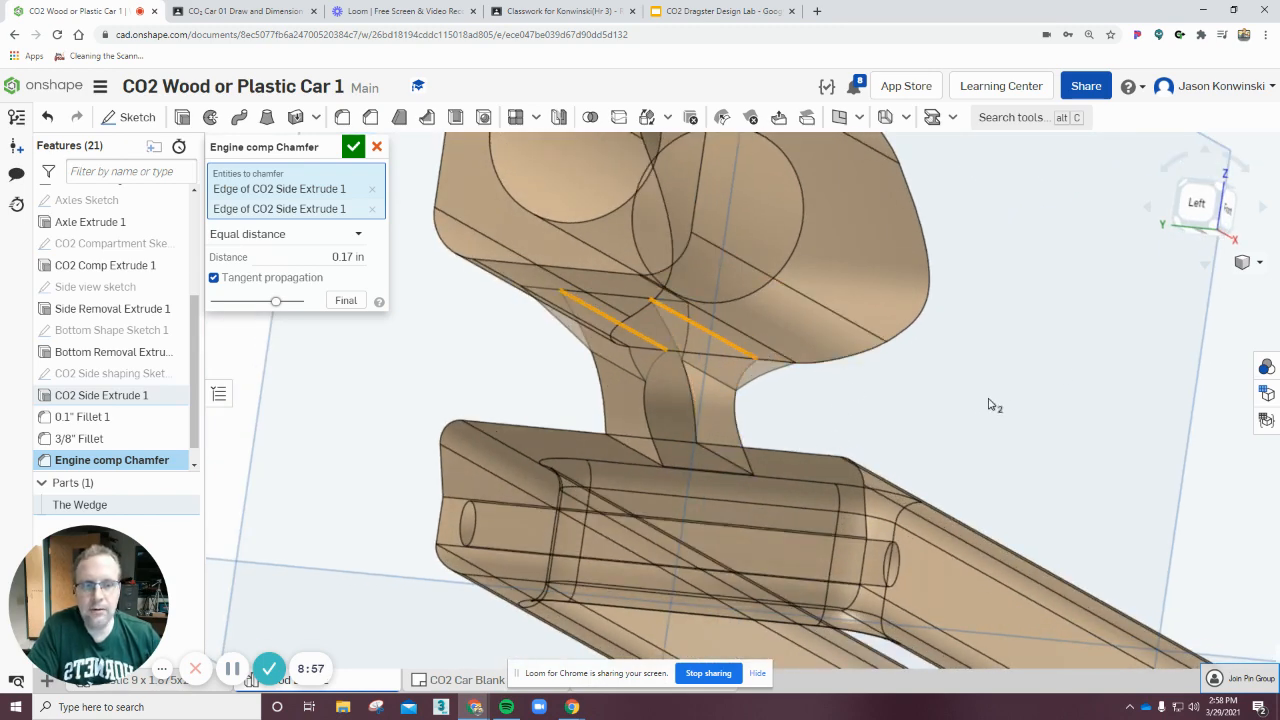
{"action": "right_click_drag", "start_coordinate": [998, 406], "coordinate": [941, 489]}
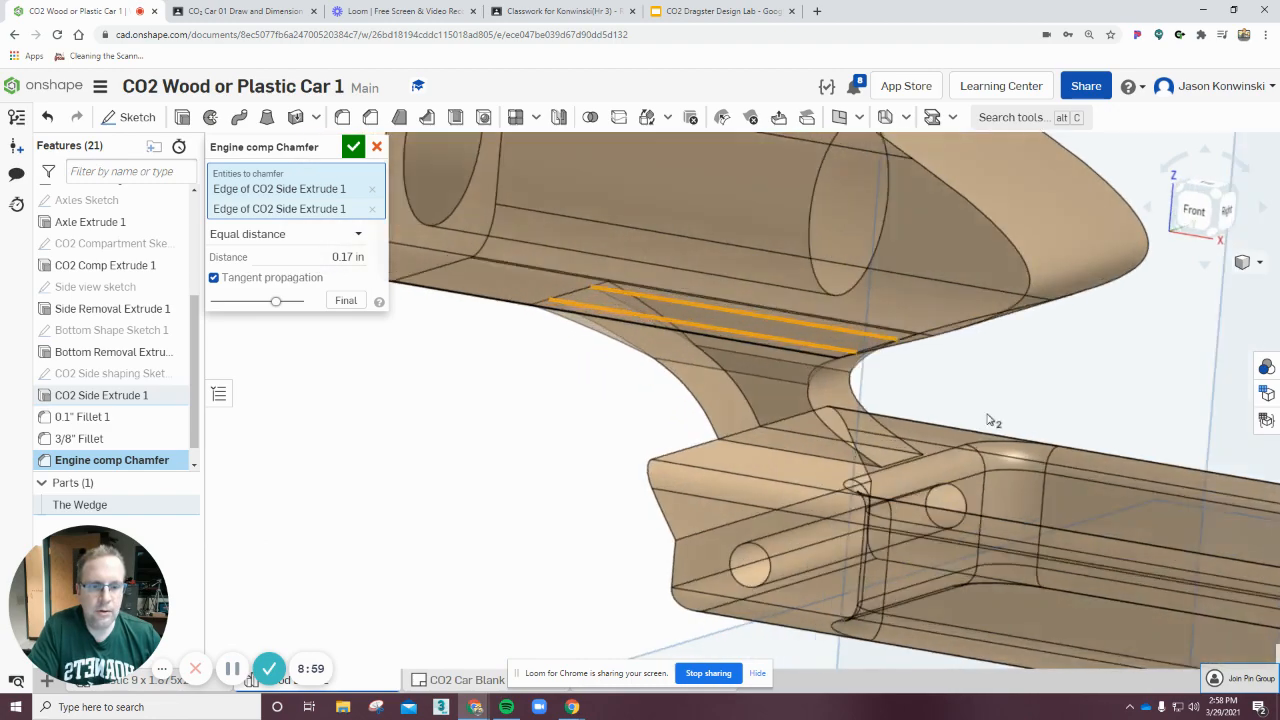
{"action": "right_click_drag", "start_coordinate": [988, 420], "coordinate": [905, 512]}
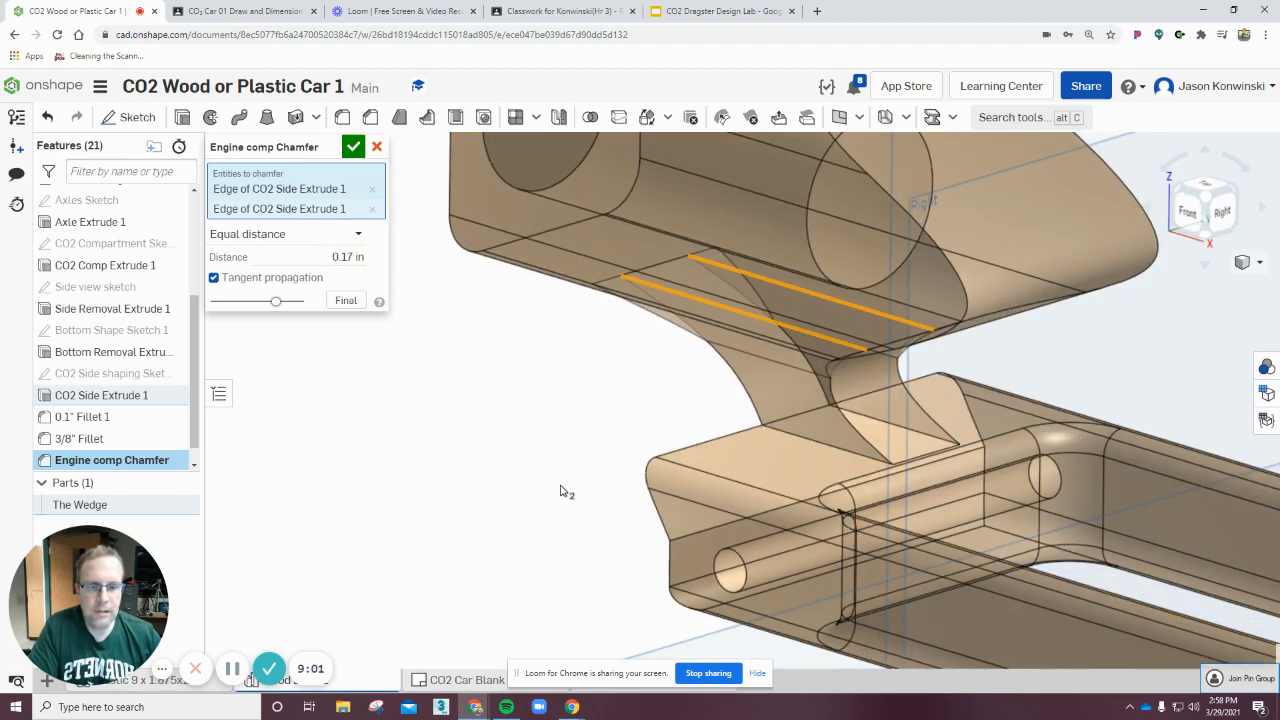
{"action": "right_click_drag", "start_coordinate": [562, 489], "coordinate": [385, 476]}
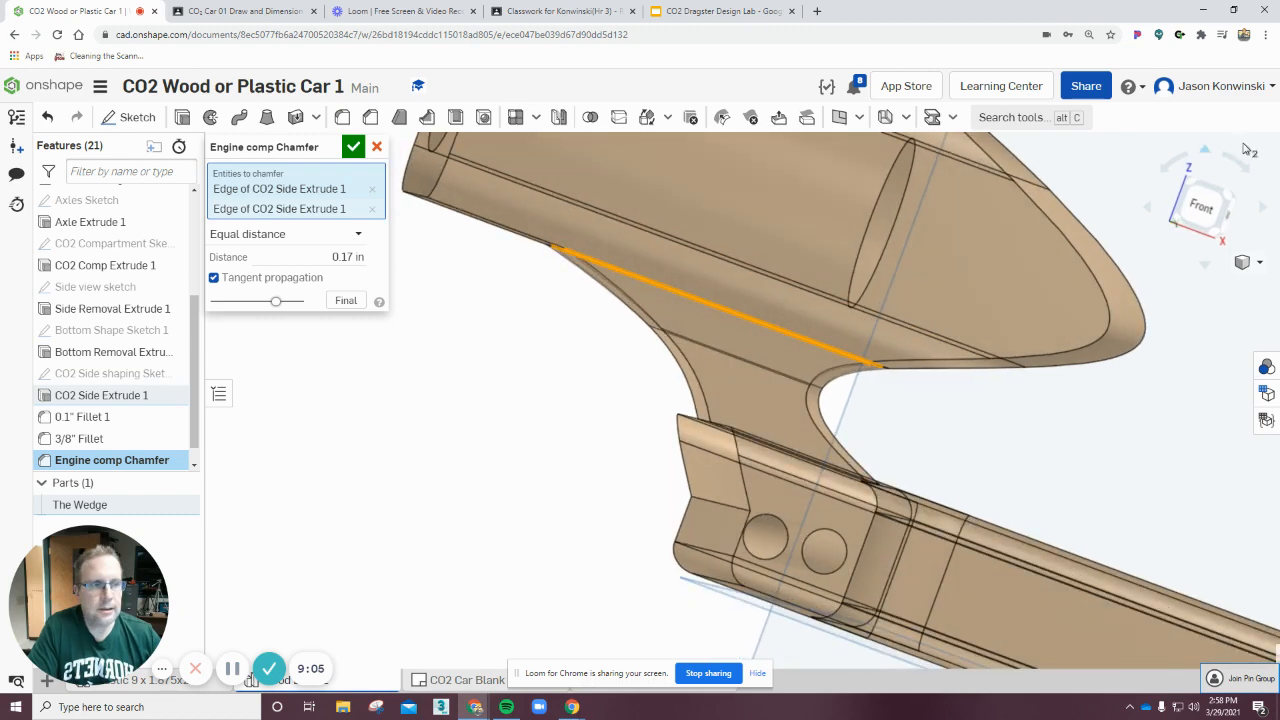
{"action": "left_click", "coordinate": [1204, 209]}
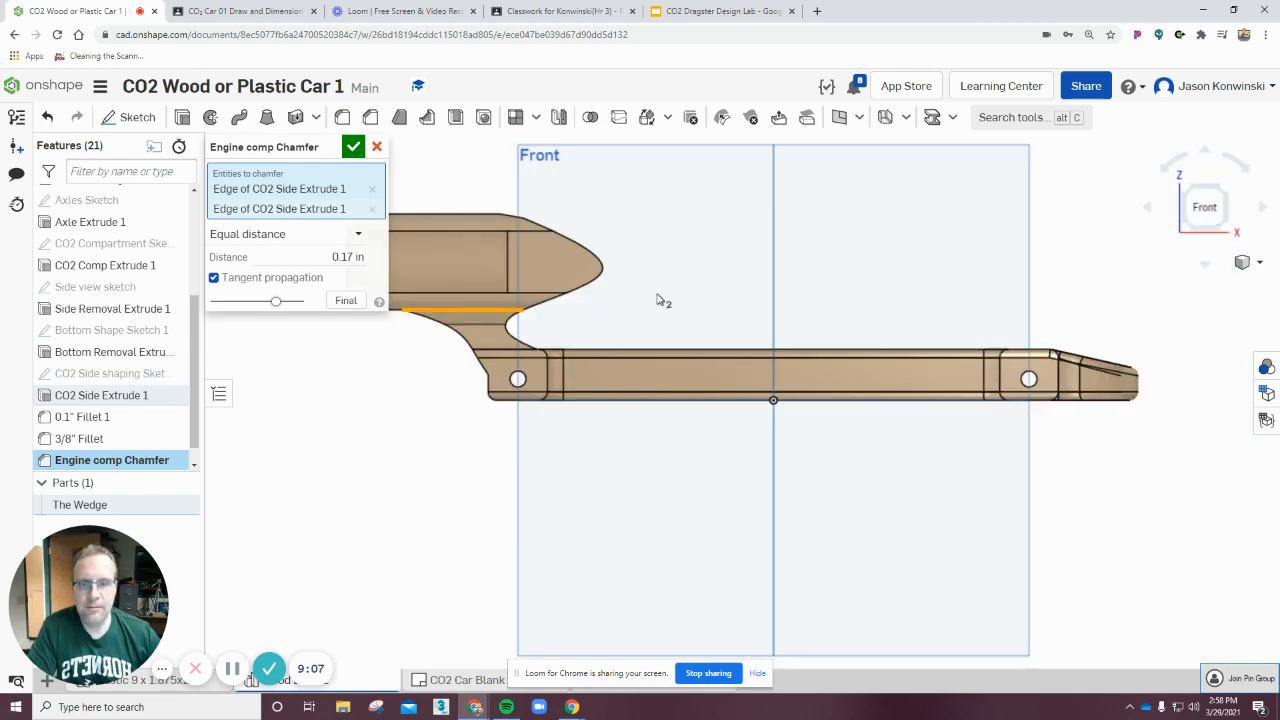
{"action": "mouse_move", "coordinate": [706, 298]}
{"action": "right_mouse_down"}
{"action": "mouse_move", "coordinate": [711, 315]}
{"action": "mouse_move", "coordinate": [707, 305]}
{"action": "right_mouse_up"}
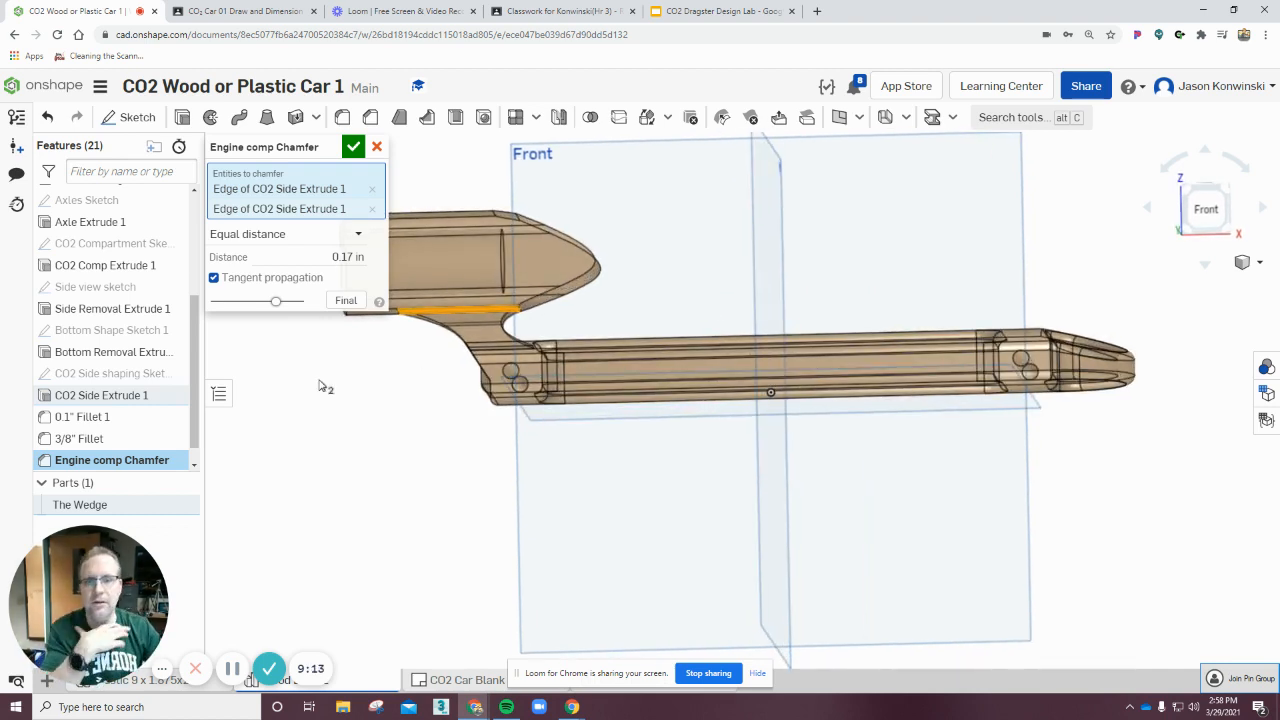
{"action": "right_click_drag", "start_coordinate": [789, 569], "coordinate": [657, 210]}
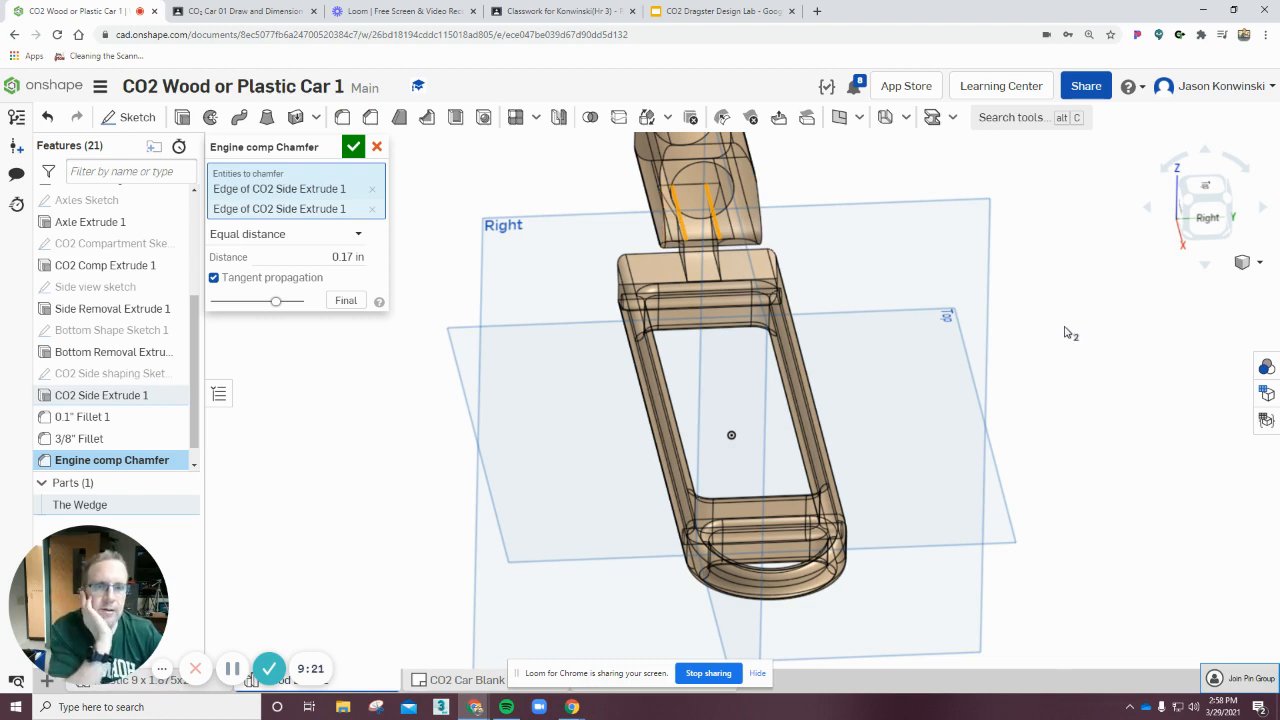
{"action": "right_click_drag", "start_coordinate": [1093, 375], "coordinate": [958, 350]}
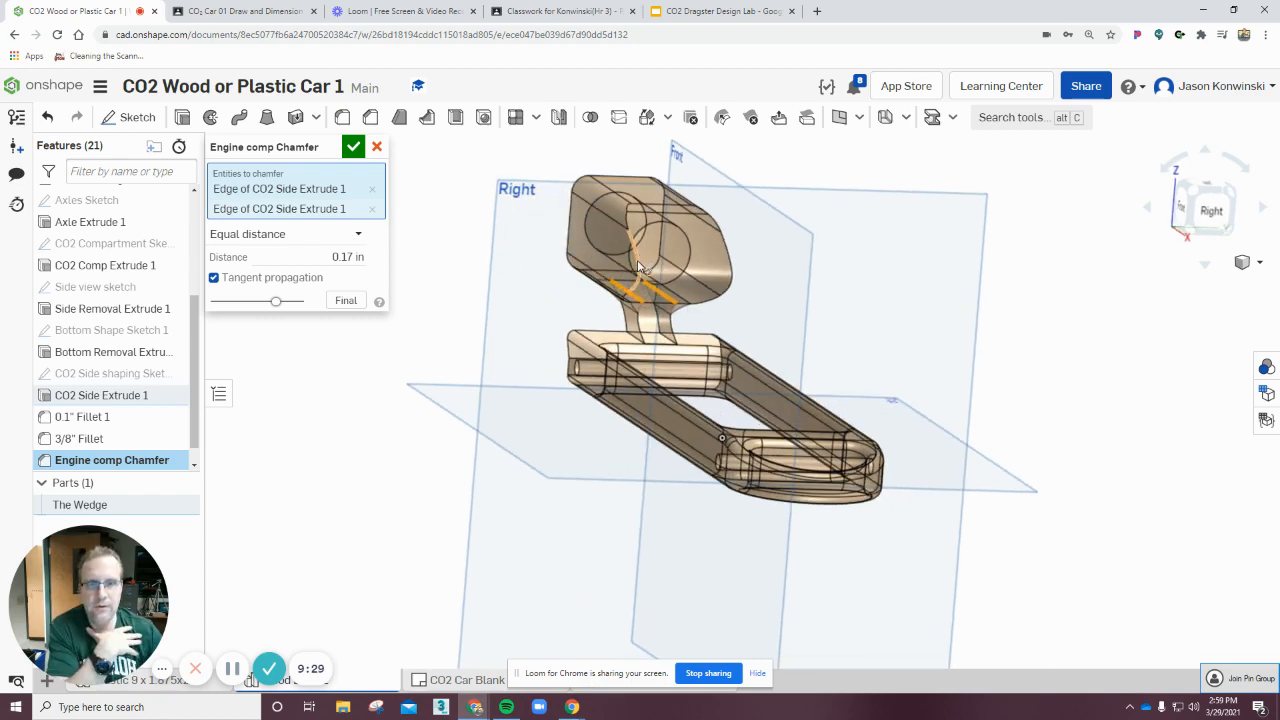
{"action": "left_click", "coordinate": [640, 265]}
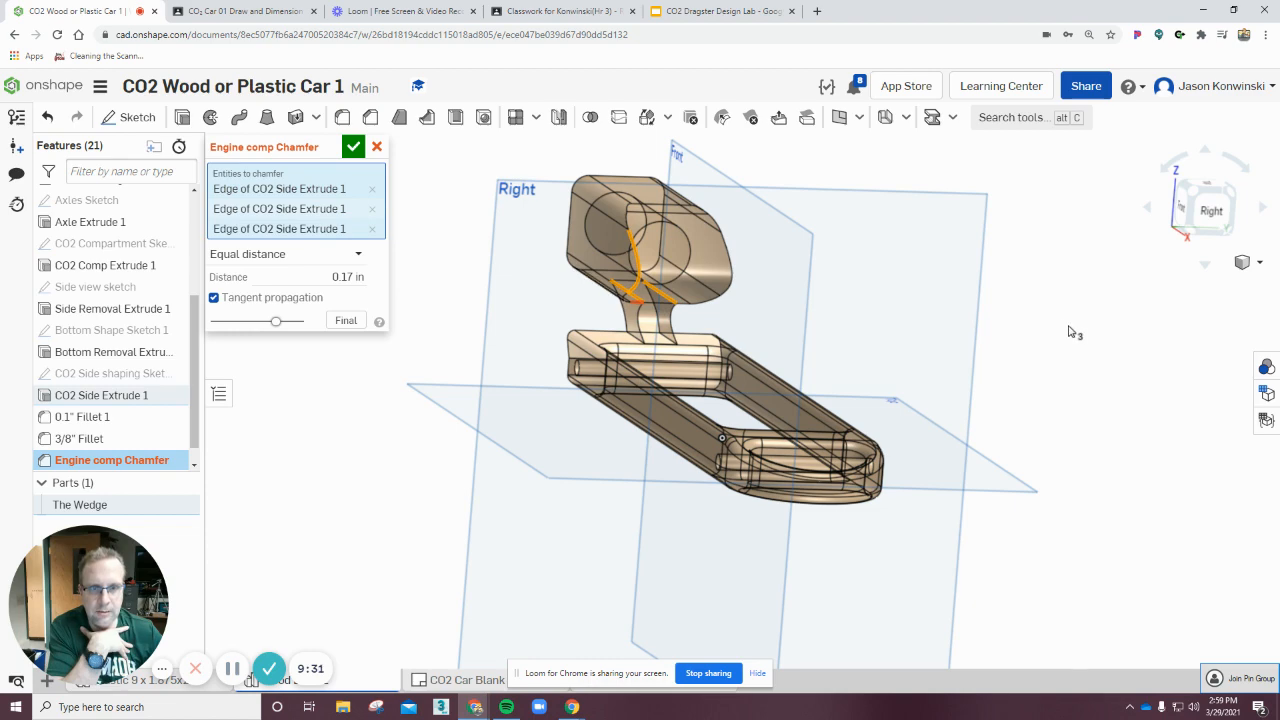
{"action": "right_click_drag", "start_coordinate": [1069, 326], "coordinate": [1043, 327]}
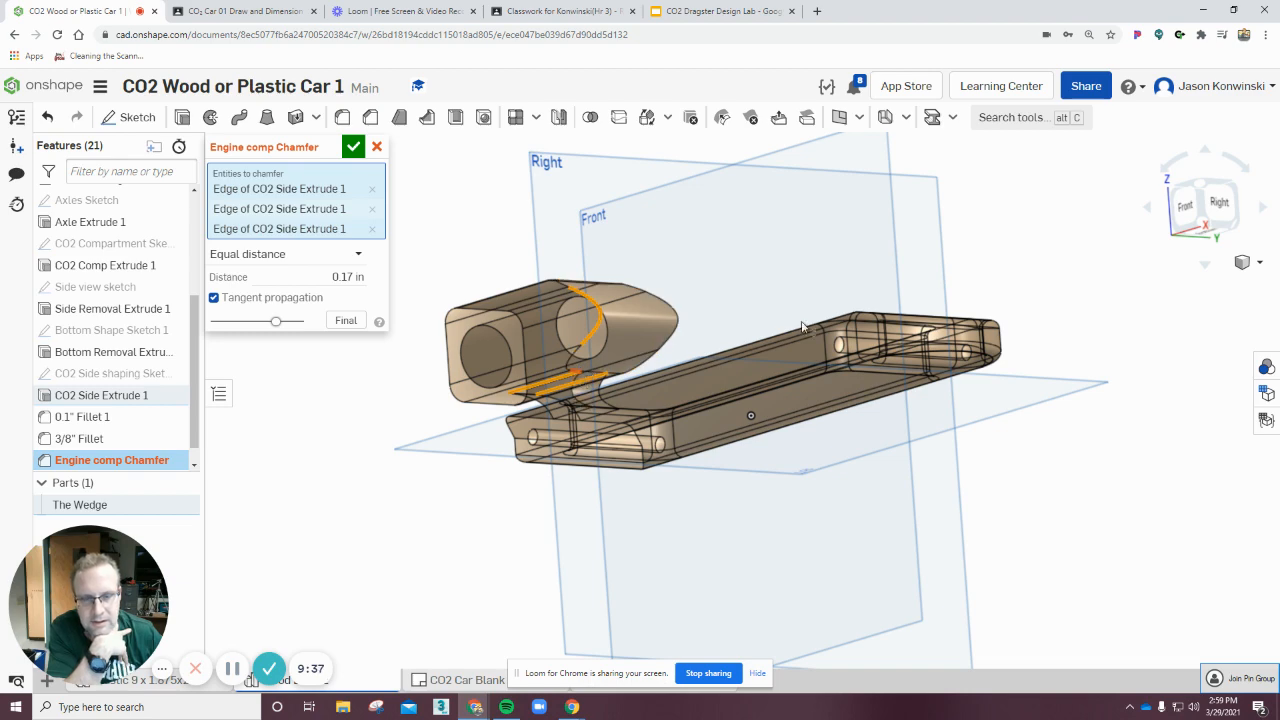
{"action": "right_click_drag", "start_coordinate": [1024, 257], "coordinate": [950, 290]}
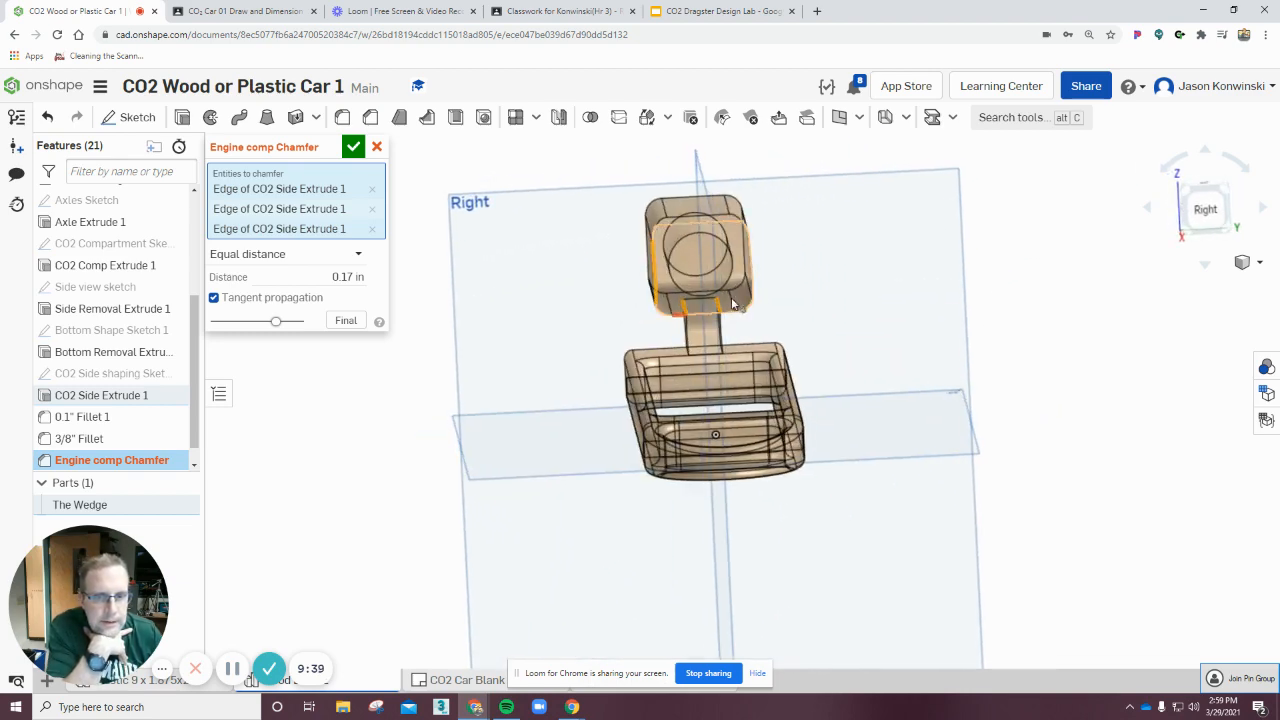
{"action": "left_click", "coordinate": [753, 284]}
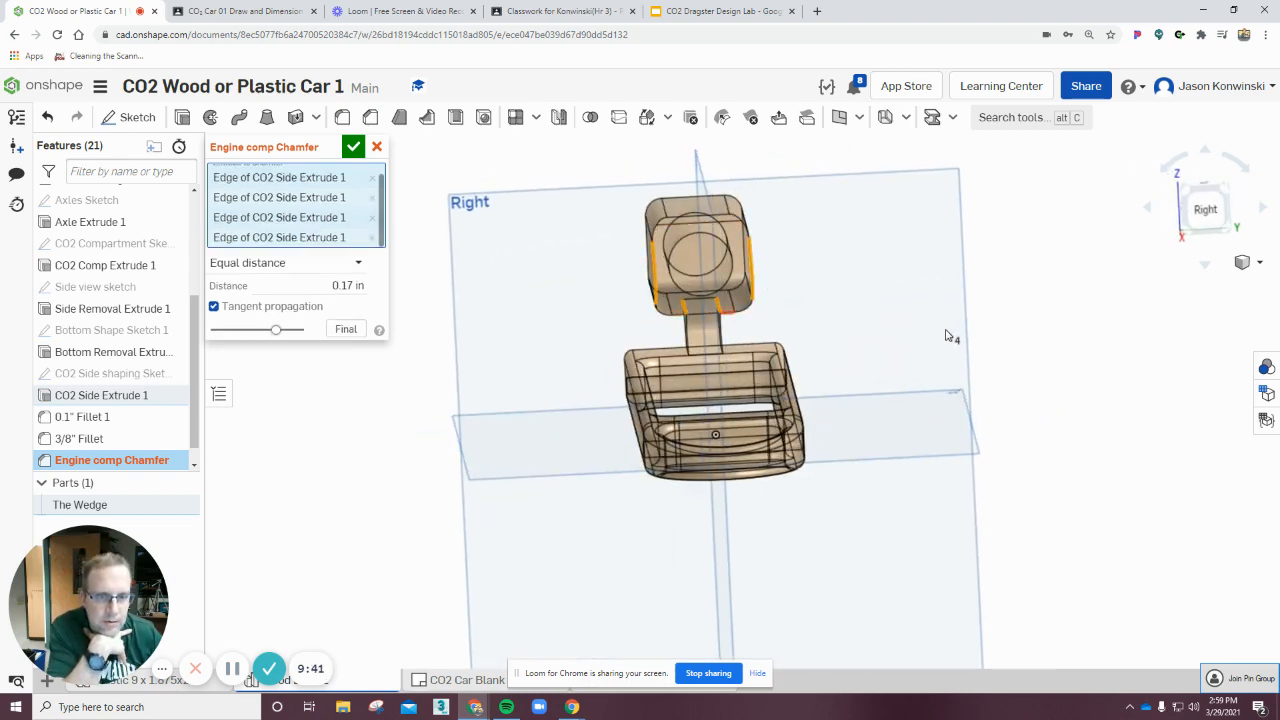
{"action": "right_click_drag", "start_coordinate": [951, 336], "coordinate": [948, 339]}
{"action": "left_click", "coordinate": [1027, 263]}
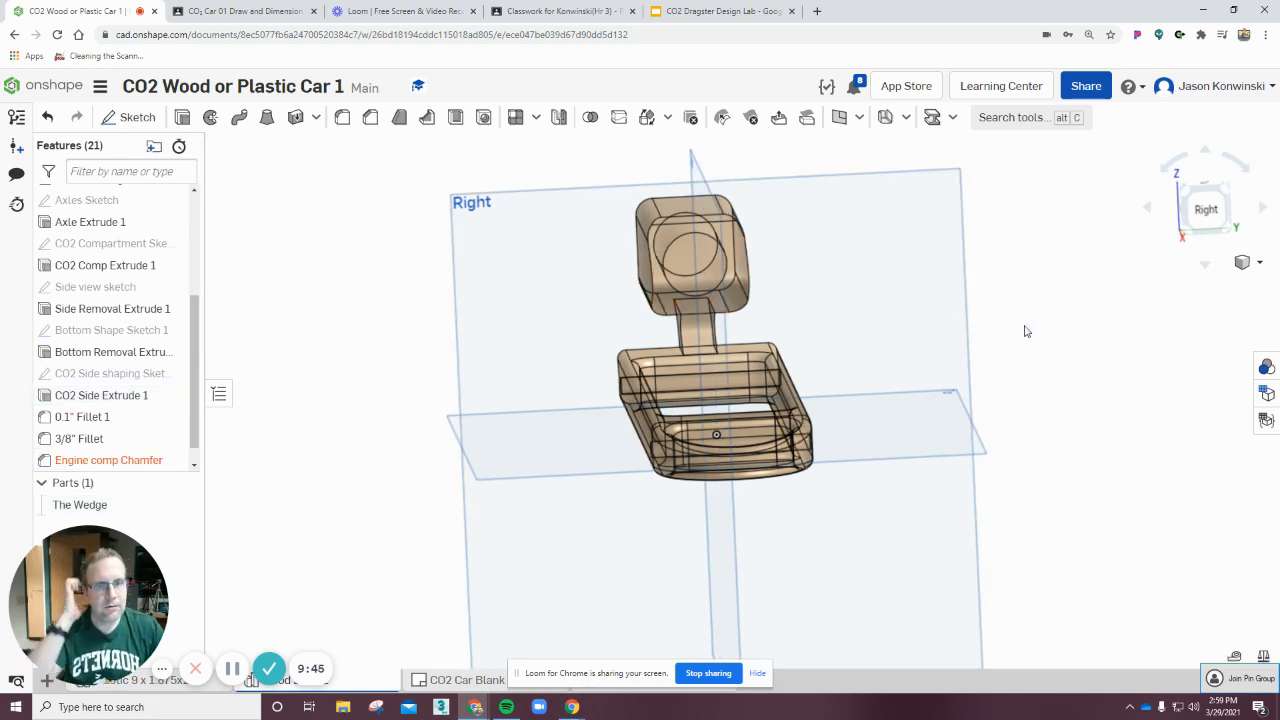
Reopen Engine comp Chamfer and select an engine compartment edge where it meets the wedge joint.
{"action": "right_click_drag", "start_coordinate": [1024, 331], "coordinate": [1123, 306]}
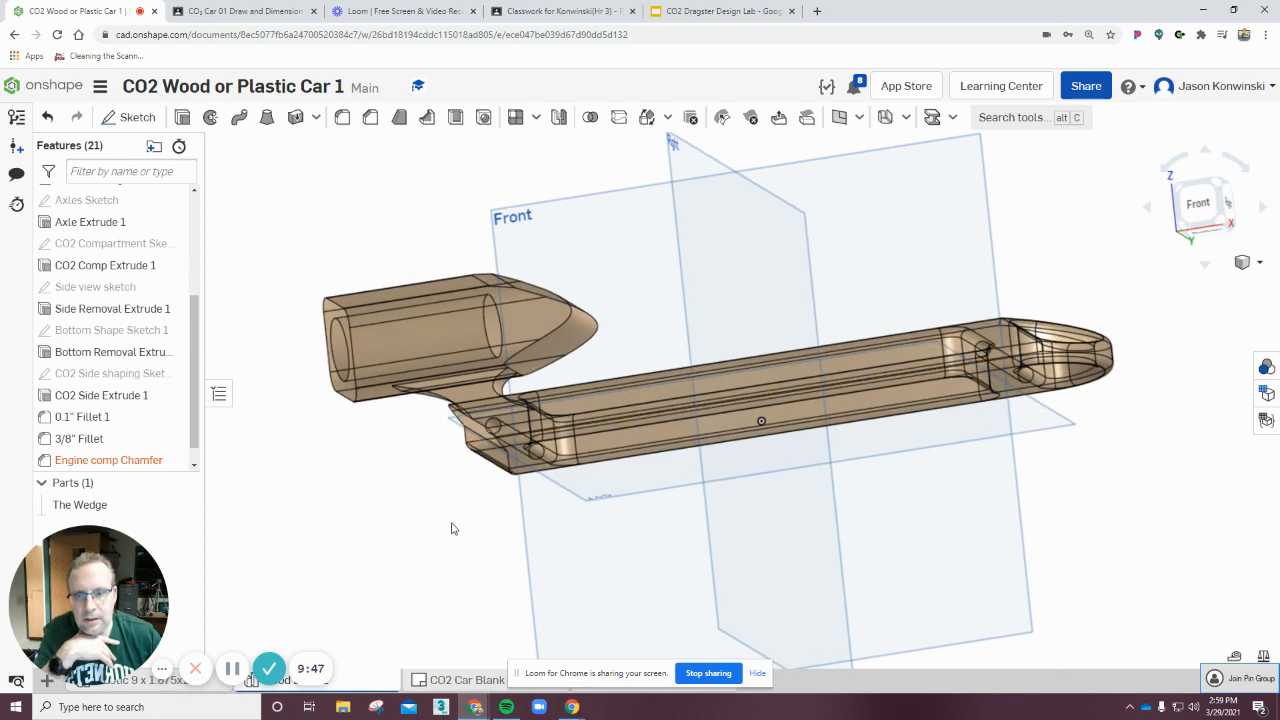
{"action": "right_click_drag", "start_coordinate": [451, 528], "coordinate": [537, 457]}
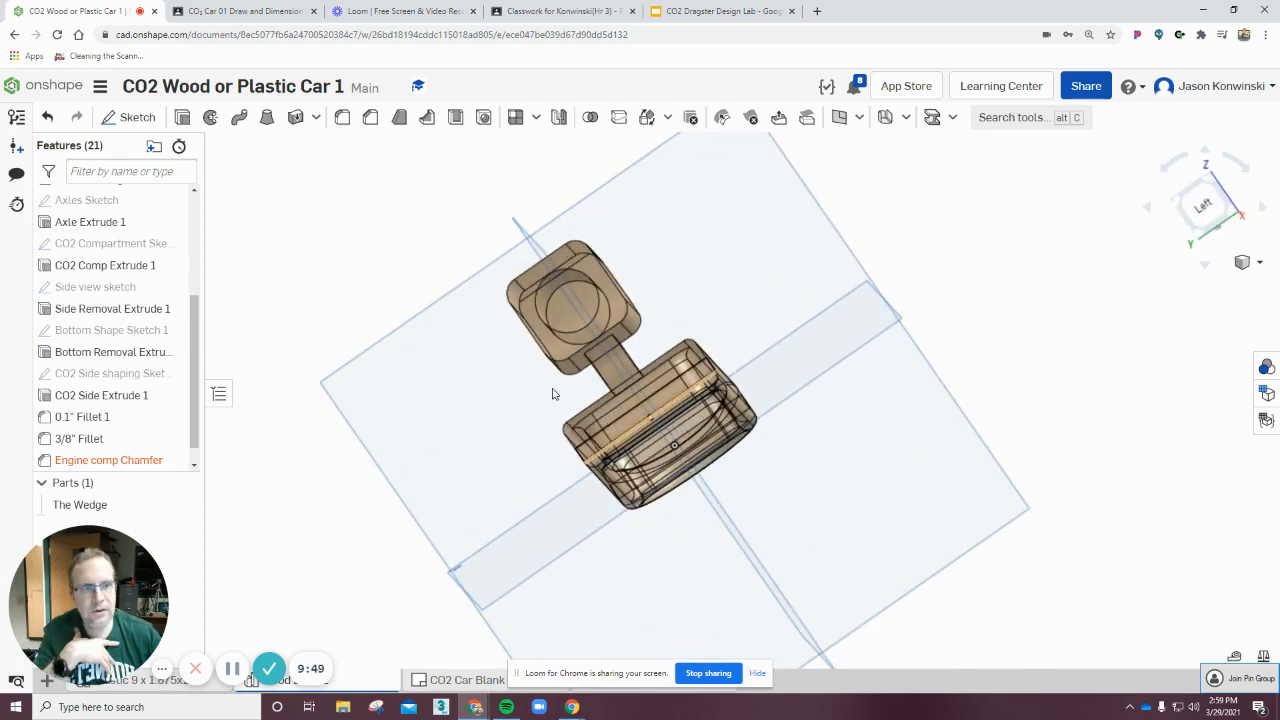
{"action": "double_click", "coordinate": [163, 460]}
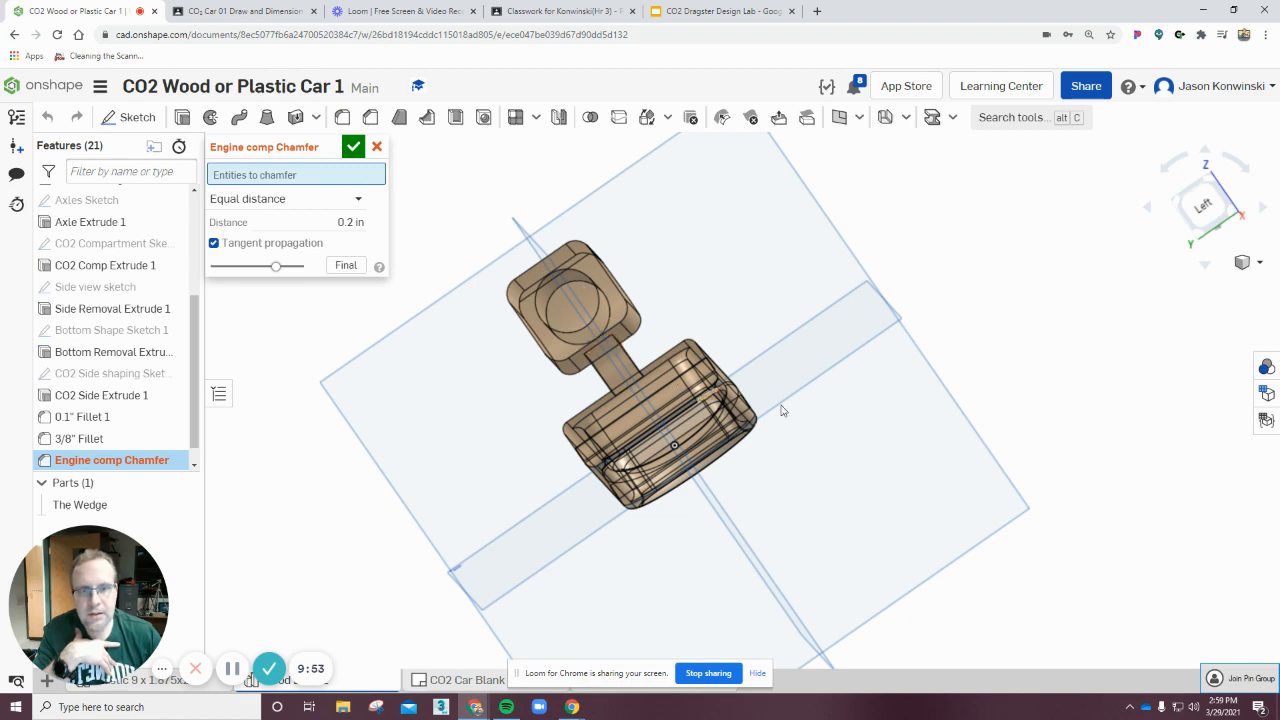
{"action": "right_click_drag", "start_coordinate": [785, 411], "coordinate": [545, 417]}
{"action": "scroll", "coordinate": [563, 373], "scroll_direction": "up", "scroll_amount": 5}
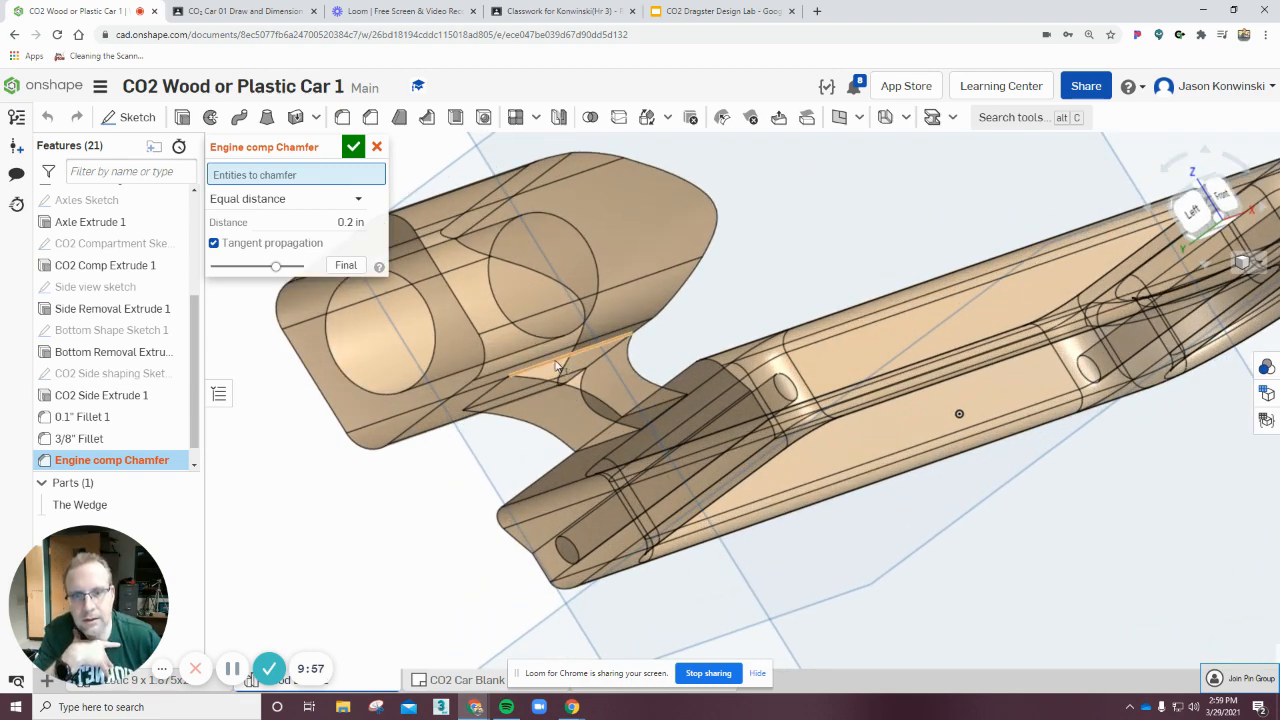
{"action": "left_click", "coordinate": [560, 366]}
Add the opposite engine compartment edge to the selection and accept the chamfer.
{"action": "right_click_drag", "start_coordinate": [429, 506], "coordinate": [766, 366]}
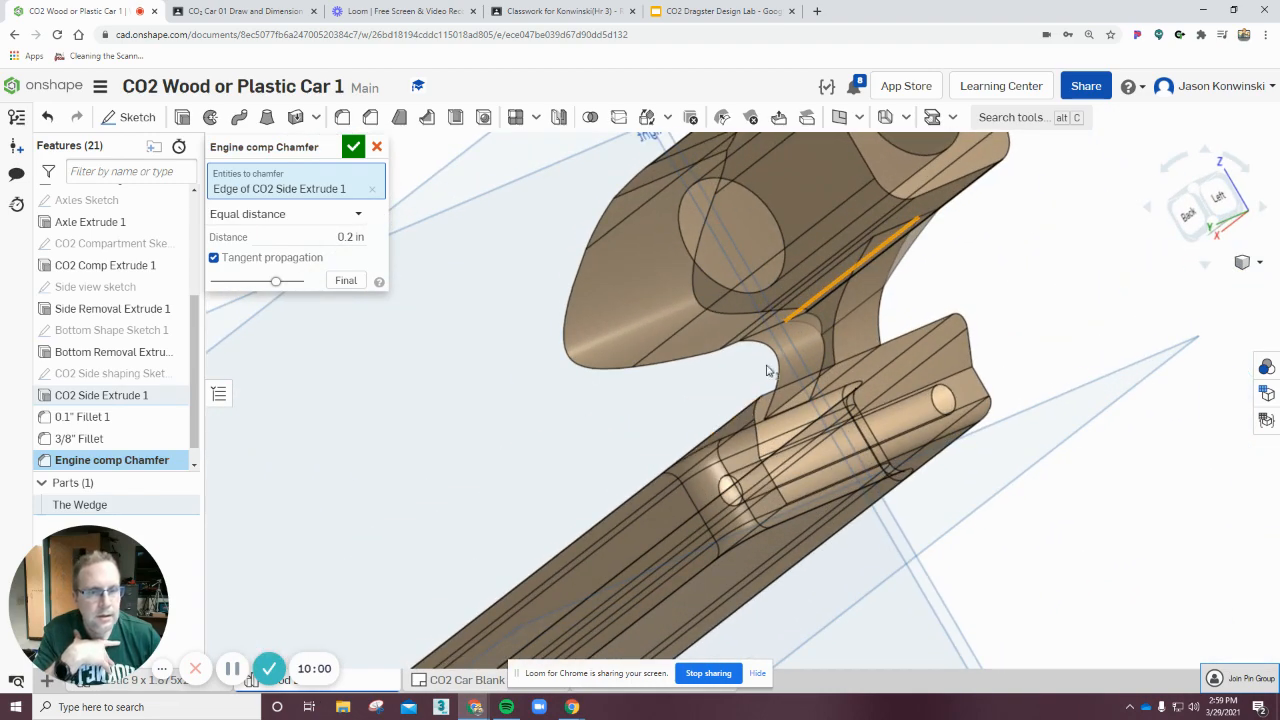
{"action": "left_click", "coordinate": [786, 312]}
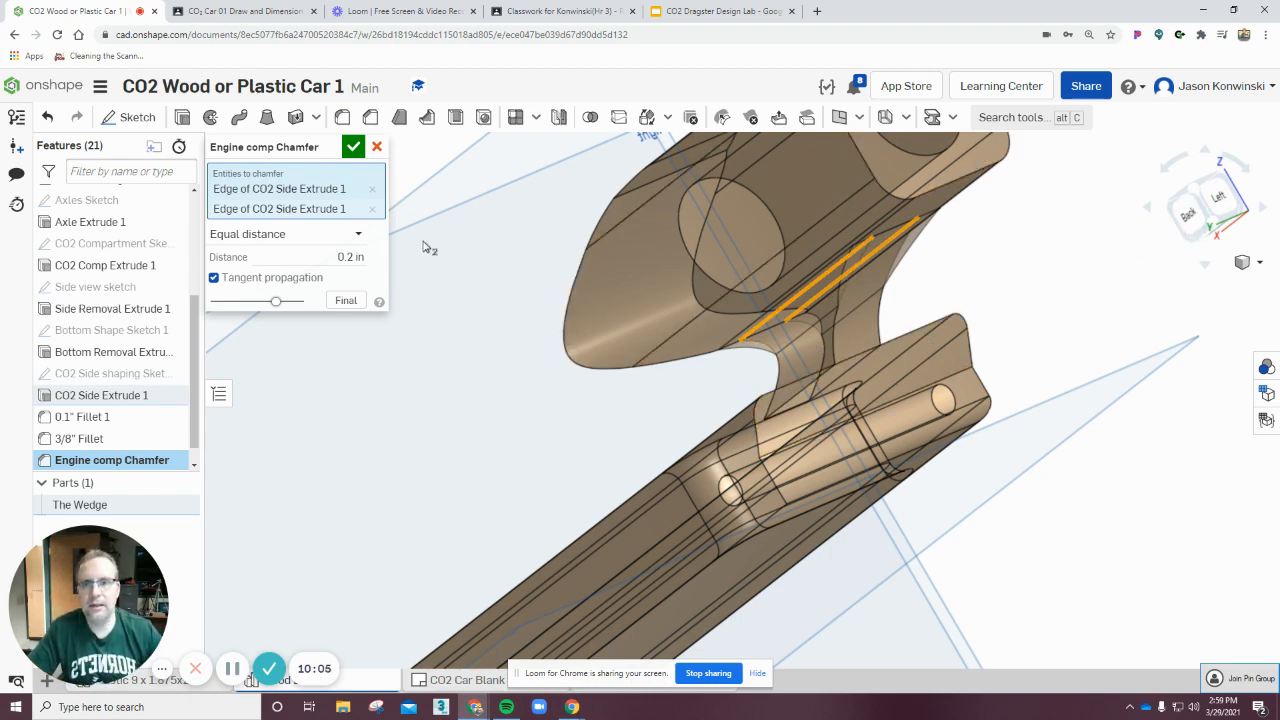
{"action": "left_click", "coordinate": [353, 147]}
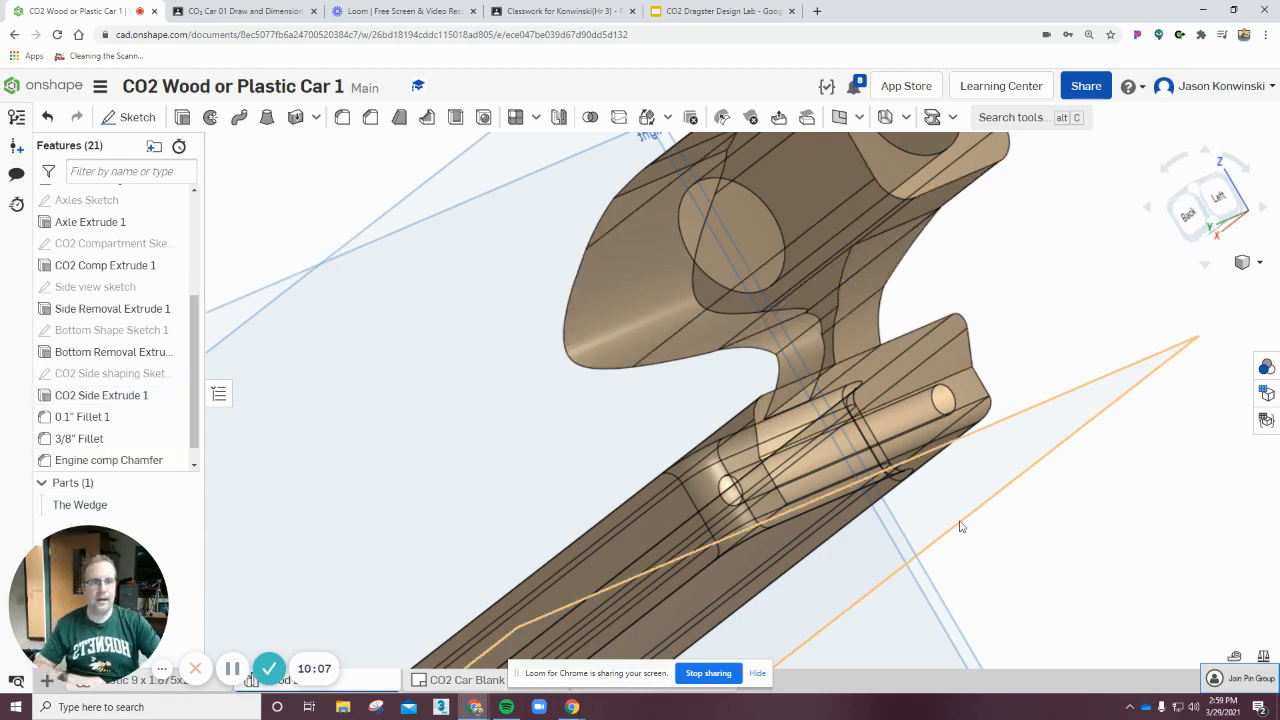
Orbit around the body from front and right views to inspect the chamfered engine compartment.
{"action": "right_click_drag", "start_coordinate": [1023, 517], "coordinate": [818, 557]}
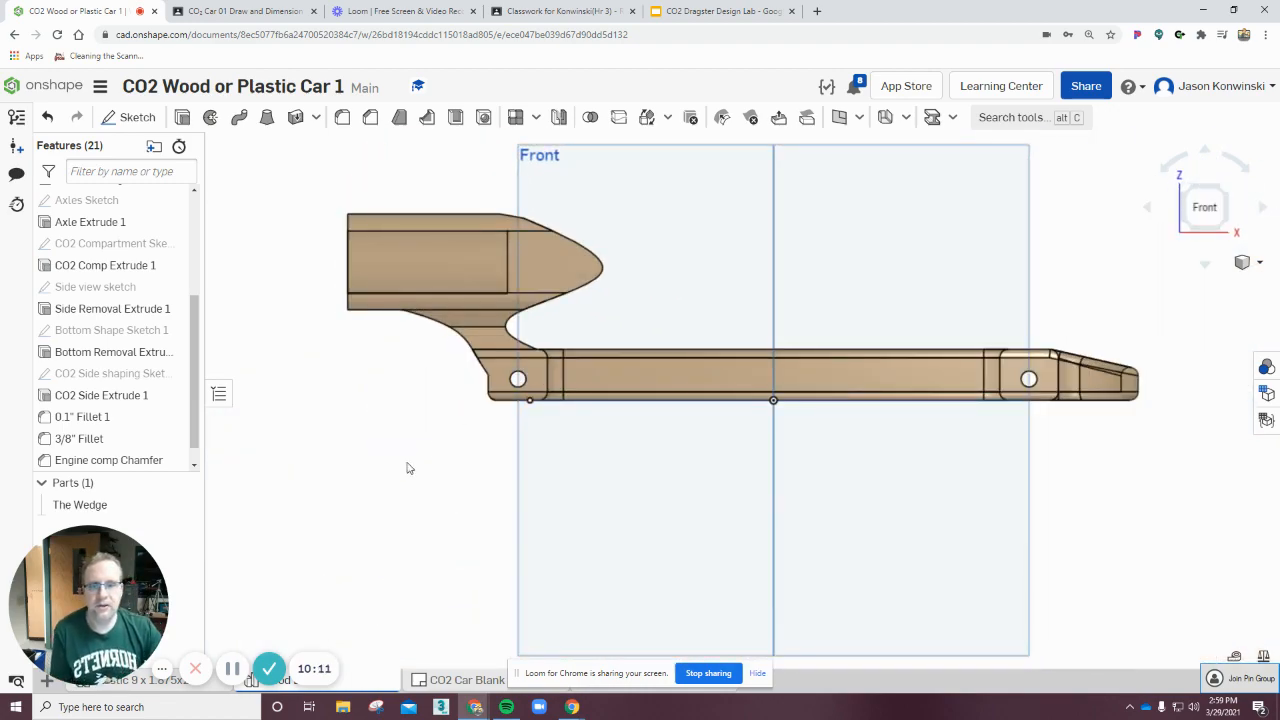
{"action": "right_click_drag", "start_coordinate": [407, 463], "coordinate": [392, 497]}
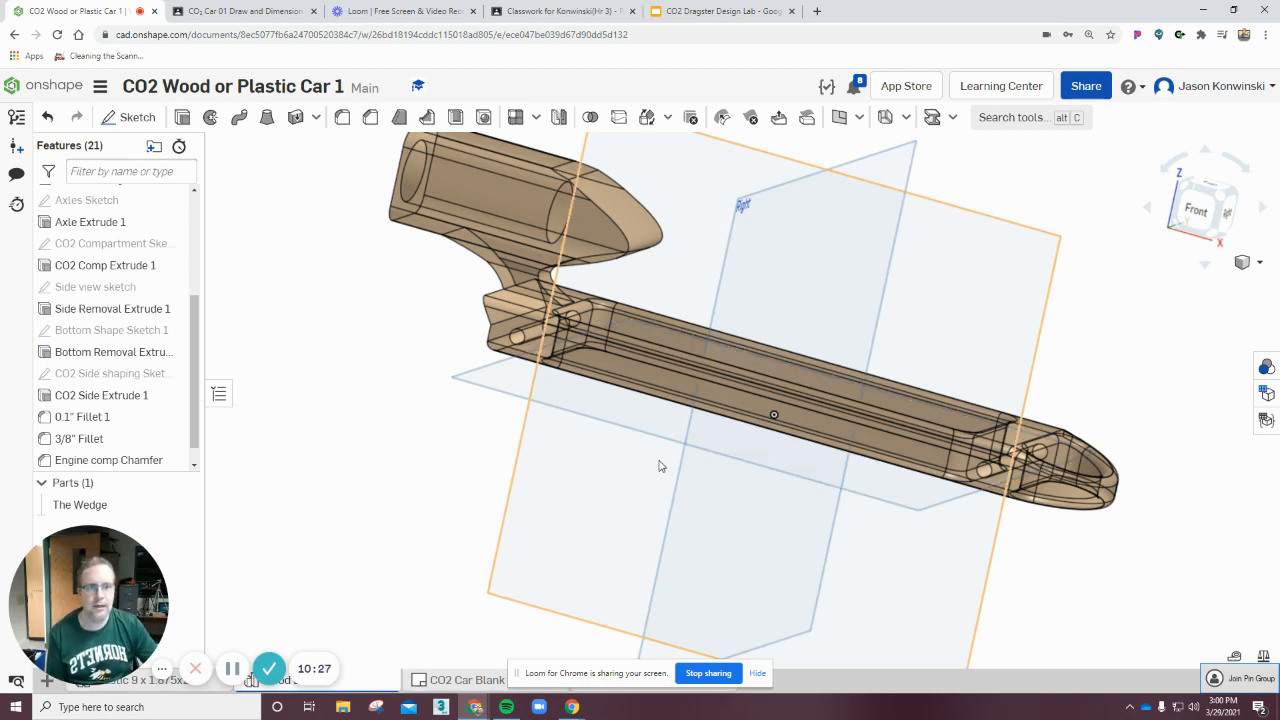
{"action": "right_click_drag", "start_coordinate": [657, 463], "coordinate": [590, 498]}
{"action": "key", "text": "shift+4"}
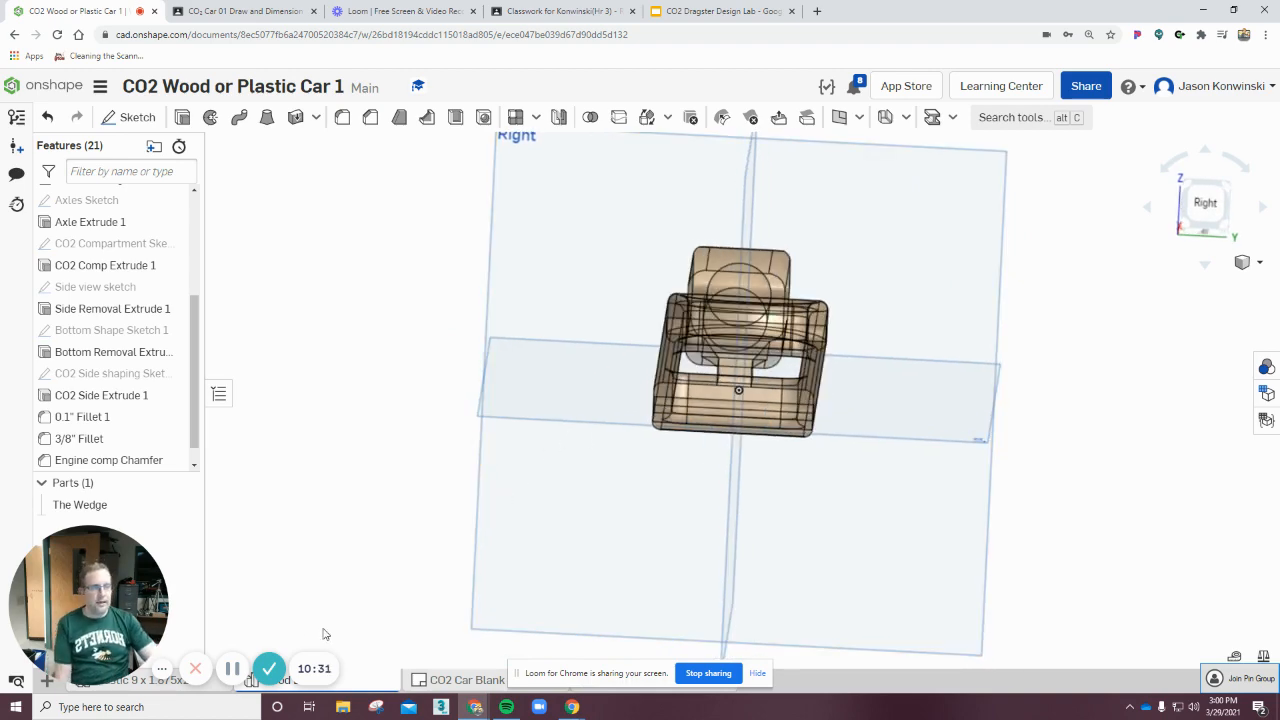
{"action": "right_click_drag", "start_coordinate": [658, 617], "coordinate": [340, 583]}
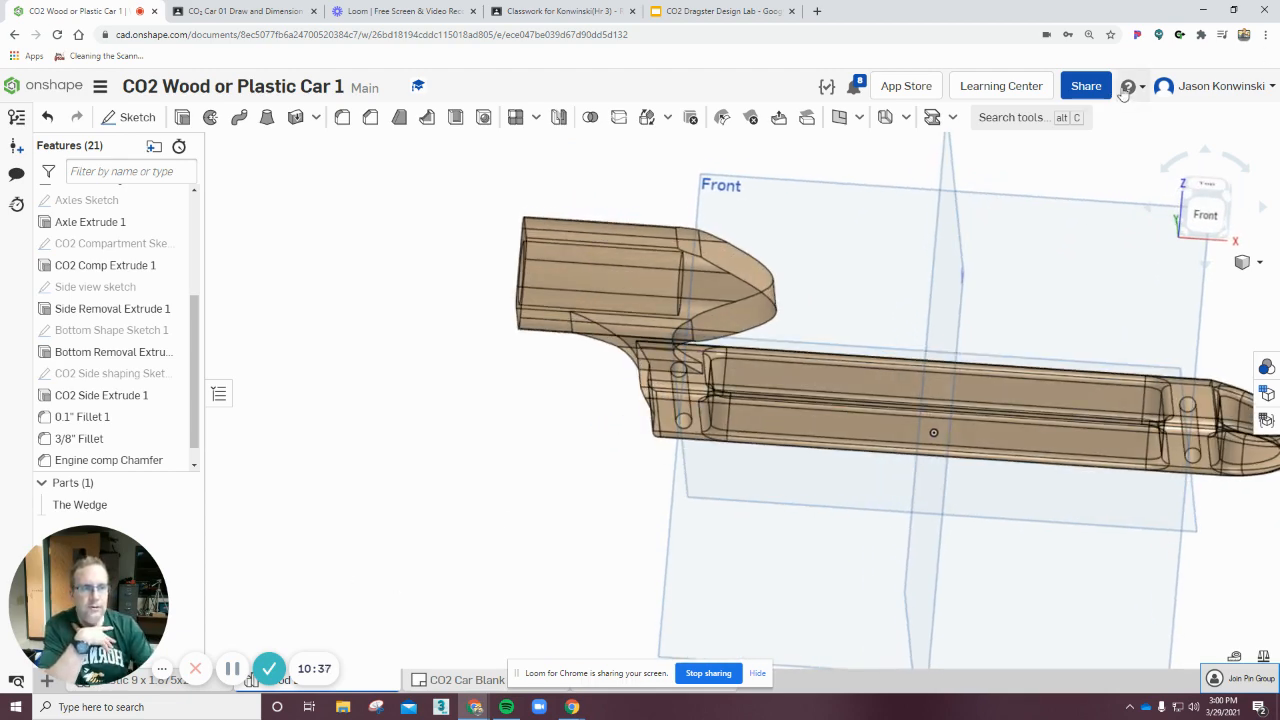
{"action": "left_click", "coordinate": [1090, 86]}
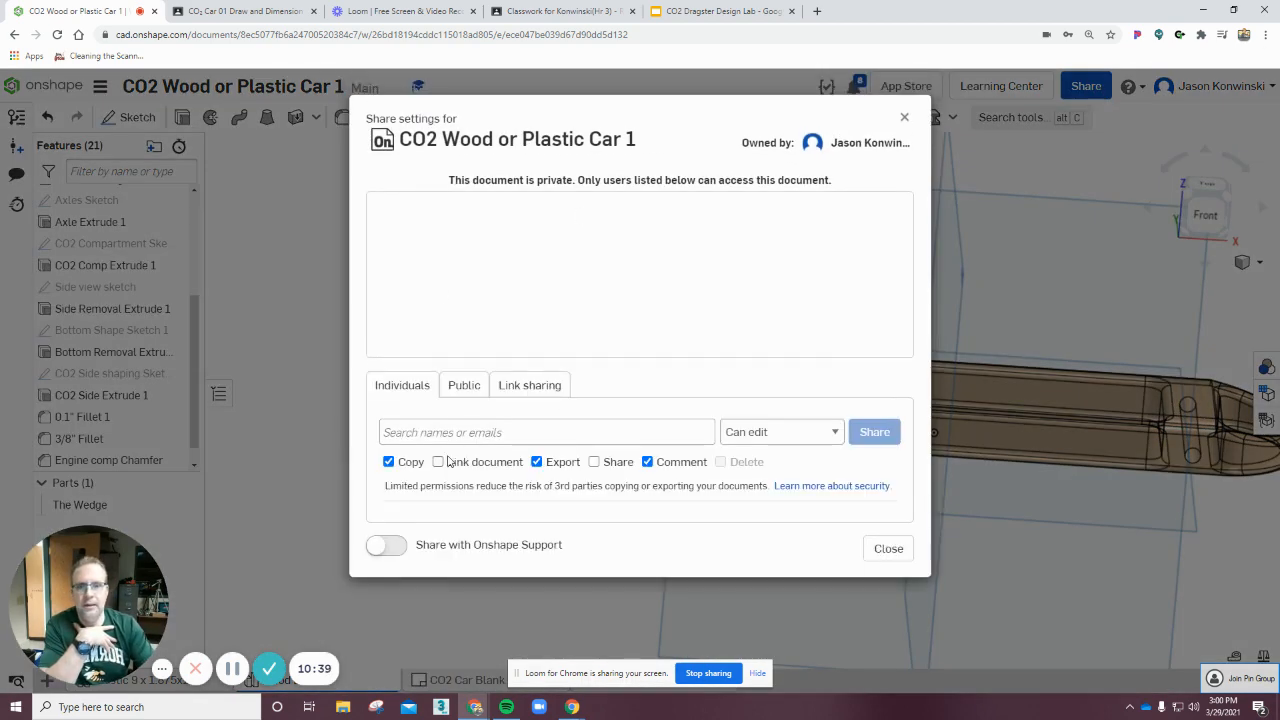
{"action": "left_click", "coordinate": [462, 436]}
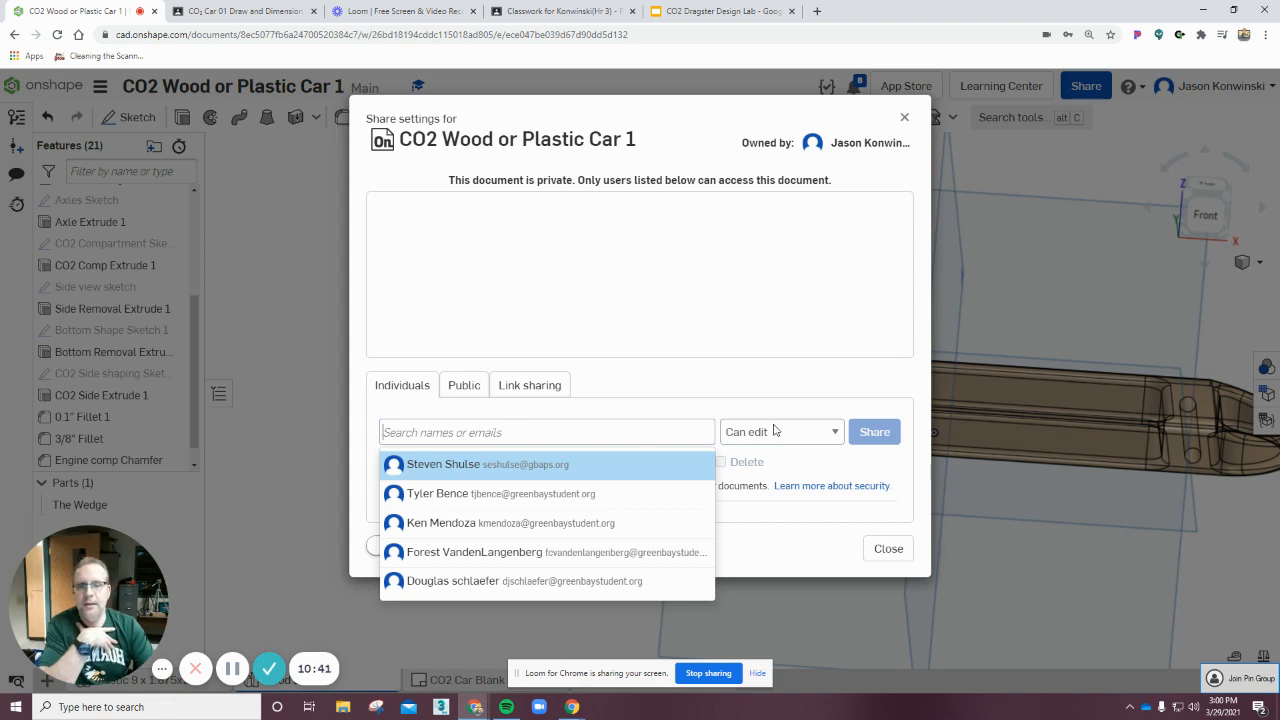
{"action": "left_click", "coordinate": [1092, 180]}
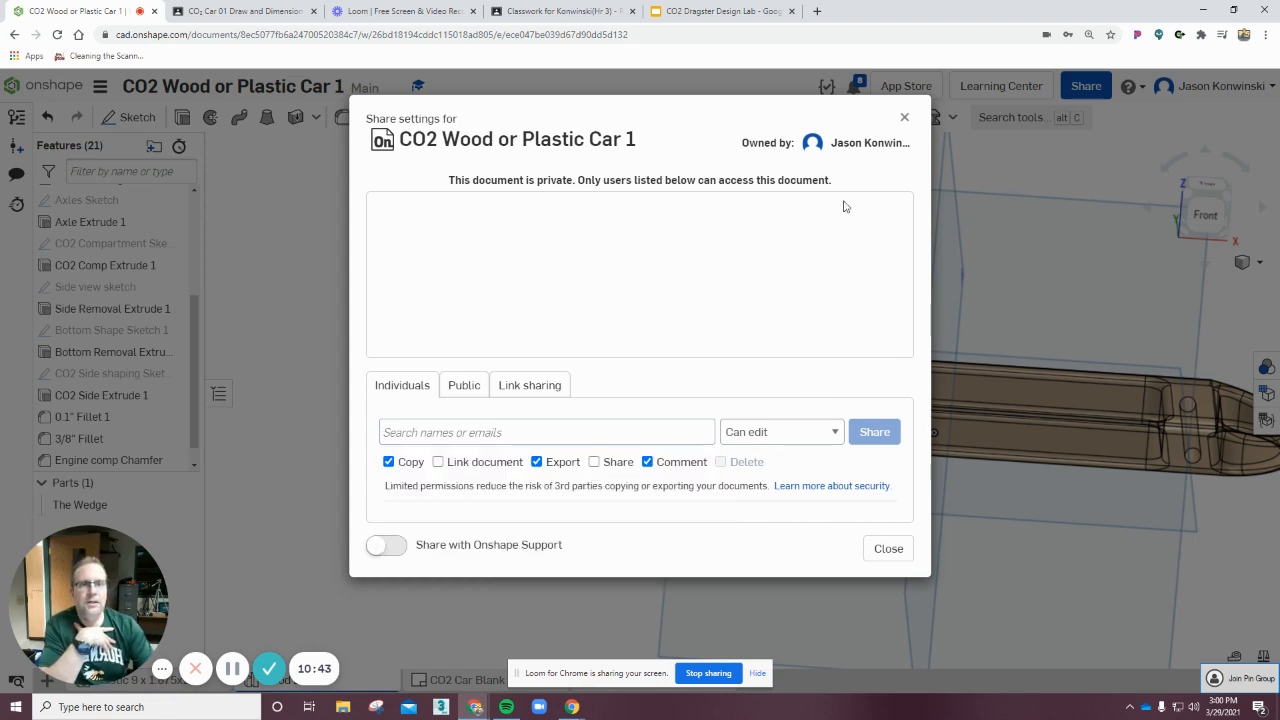
{"action": "left_click", "coordinate": [905, 120]}
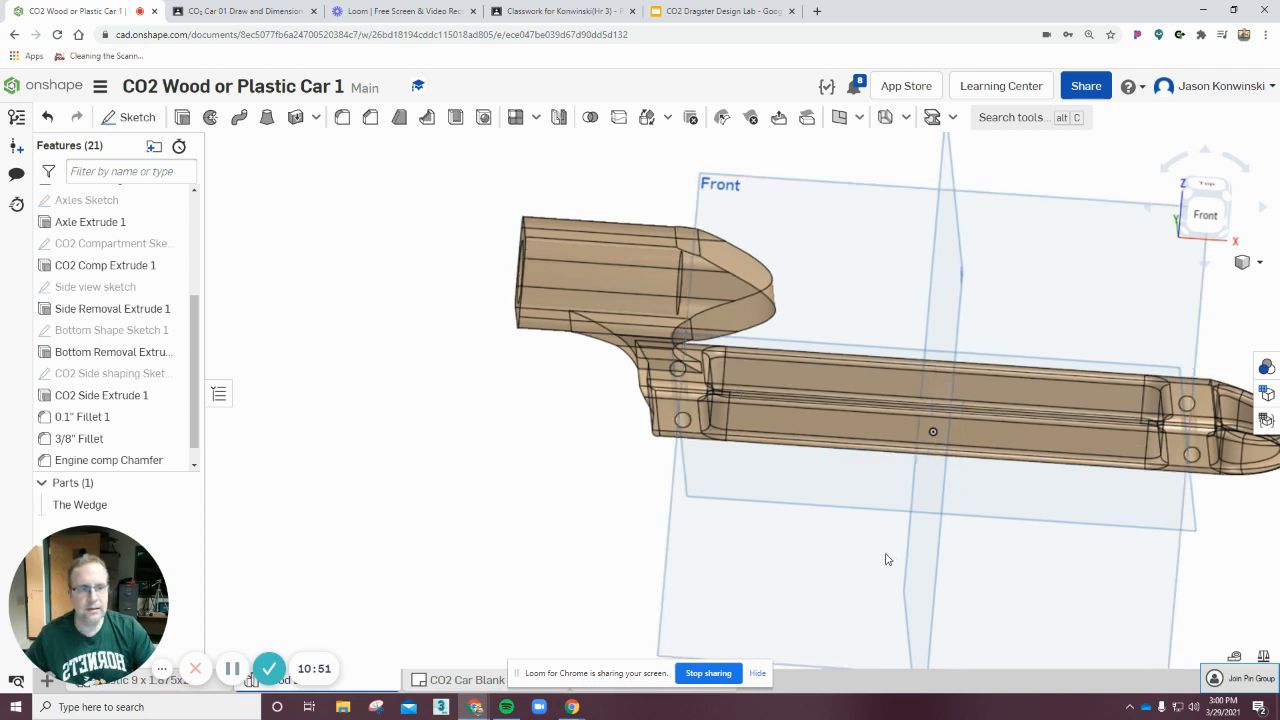
Rotate the model to review the finished dragster body from several angles.
{"action": "middle_click_drag", "start_coordinate": [886, 557], "coordinate": [690, 600]}
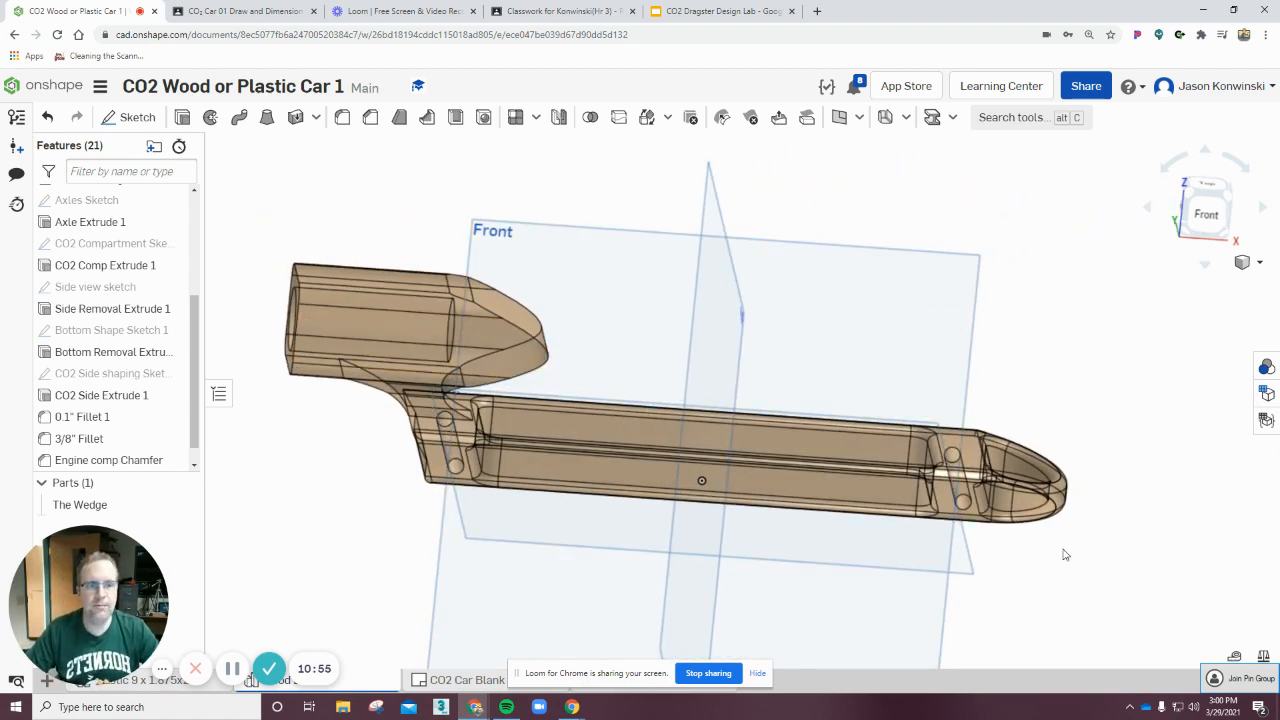
{"action": "right_click_drag", "start_coordinate": [1120, 566], "coordinate": [1100, 570]}
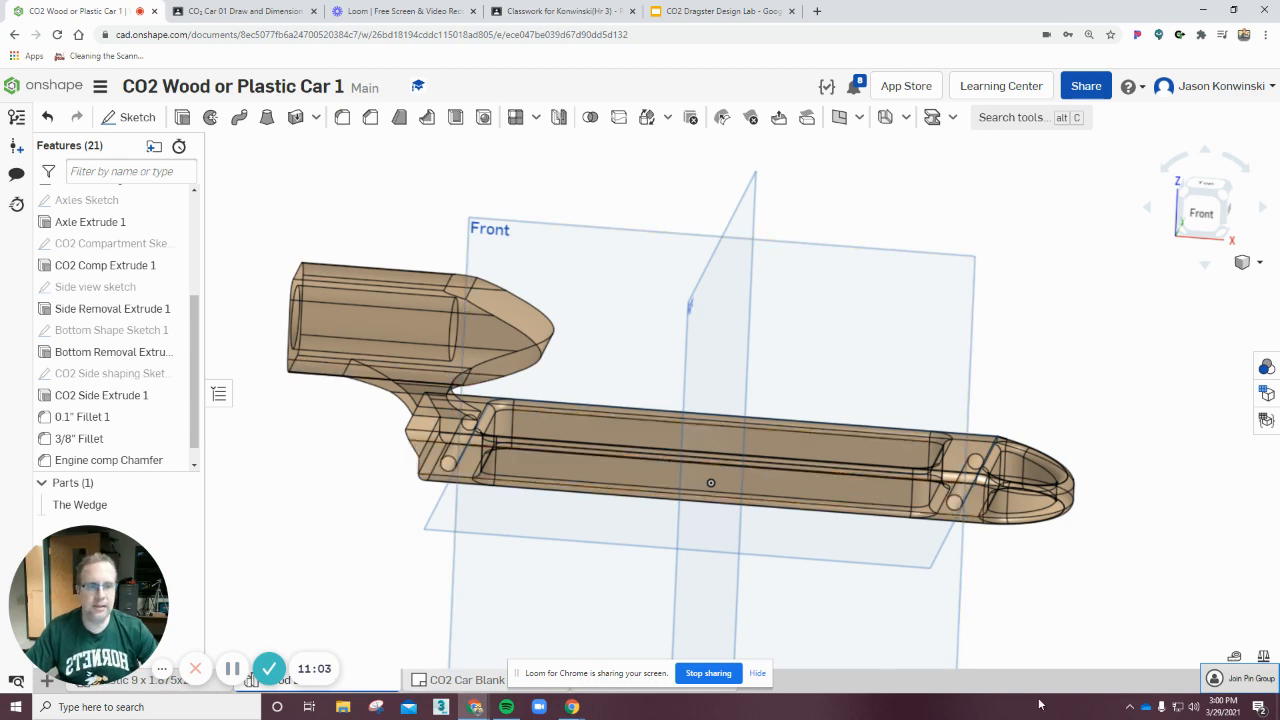
{"action": "right_click_drag", "start_coordinate": [1190, 533], "coordinate": [1072, 530]}
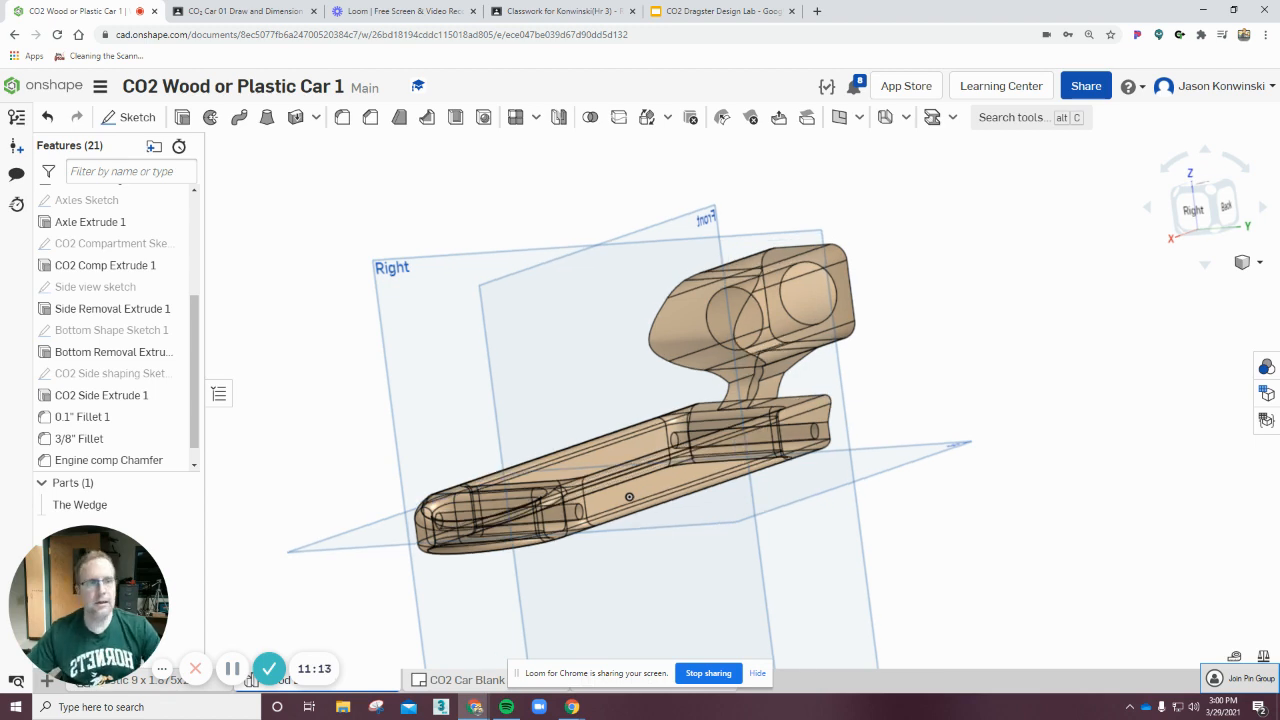